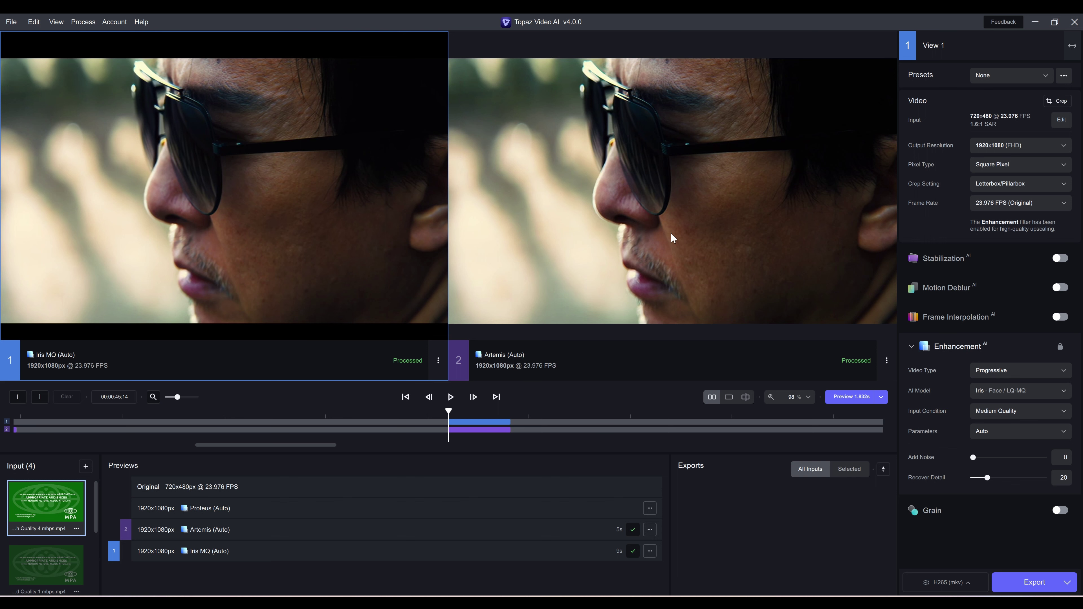
Step: Compare the skin, nose and sunglasses detail between the Iris MQ and Artemis previews
{"action": "scroll", "coordinate": [737, 236], "scroll_direction": "up", "scroll_amount": 5}
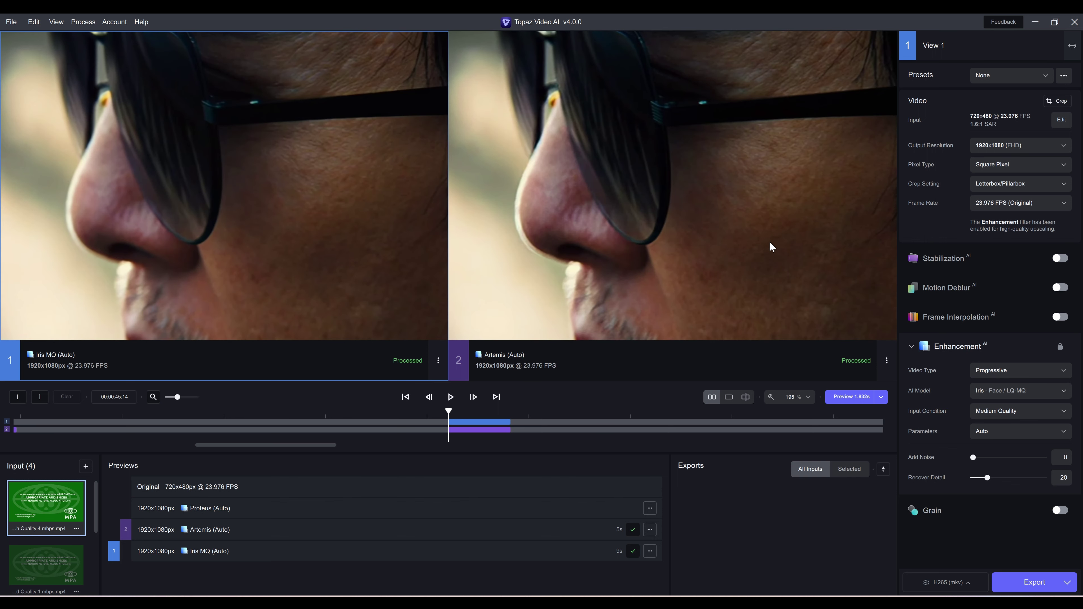
{"action": "left_click_drag", "start_coordinate": [766, 241], "coordinate": [818, 247]}
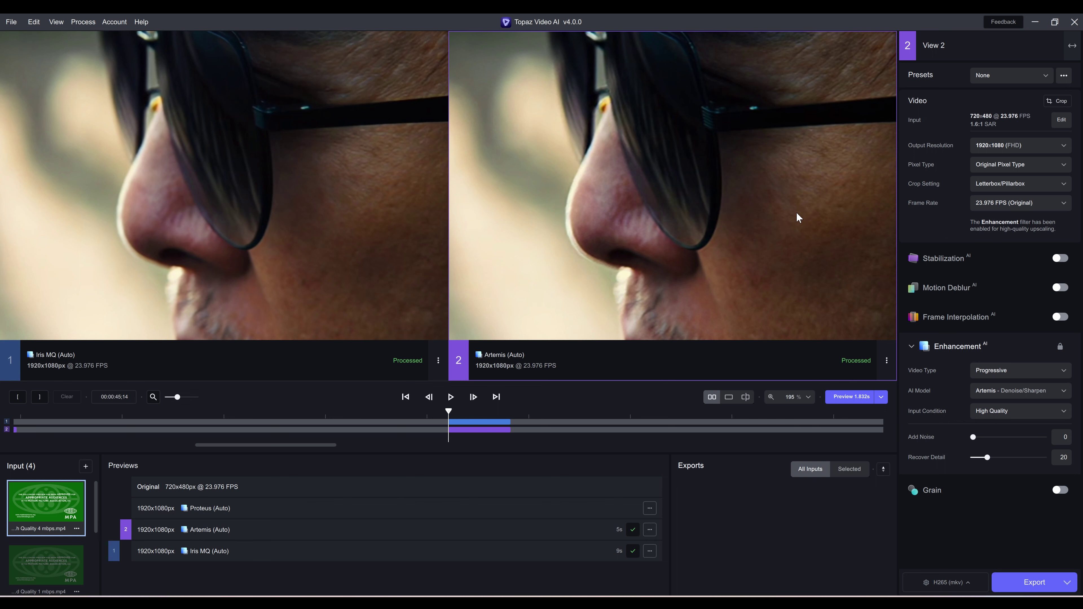
{"action": "scroll", "coordinate": [796, 213], "scroll_direction": "down", "scroll_amount": 3}
{"action": "left_click_drag", "start_coordinate": [769, 227], "coordinate": [721, 256]}
{"action": "scroll", "coordinate": [749, 254], "scroll_direction": "down", "scroll_amount": 2}
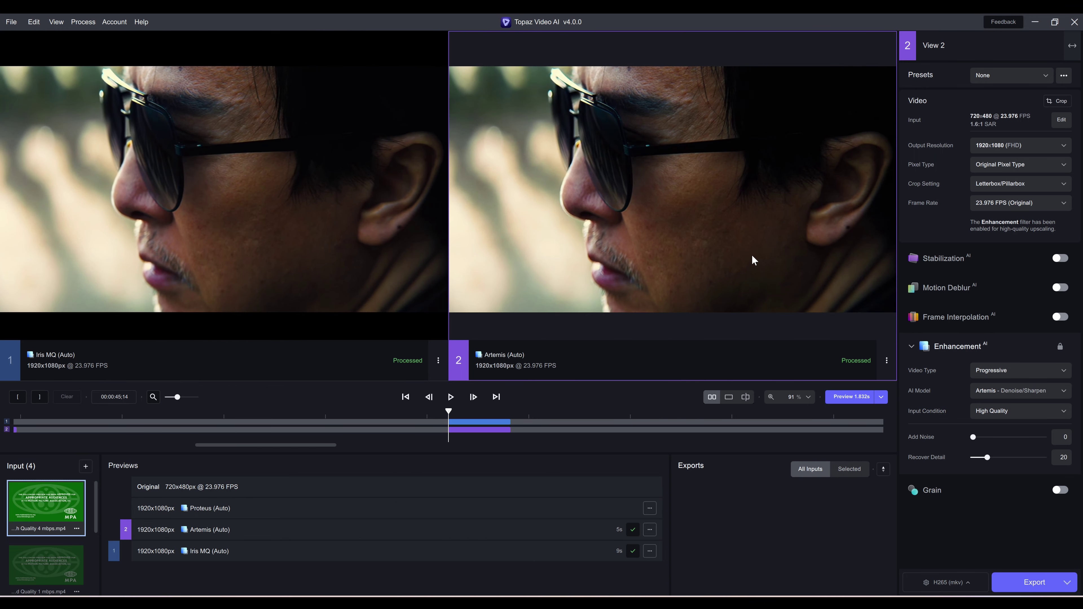
{"action": "scroll", "coordinate": [748, 255], "scroll_direction": "up", "scroll_amount": 5}
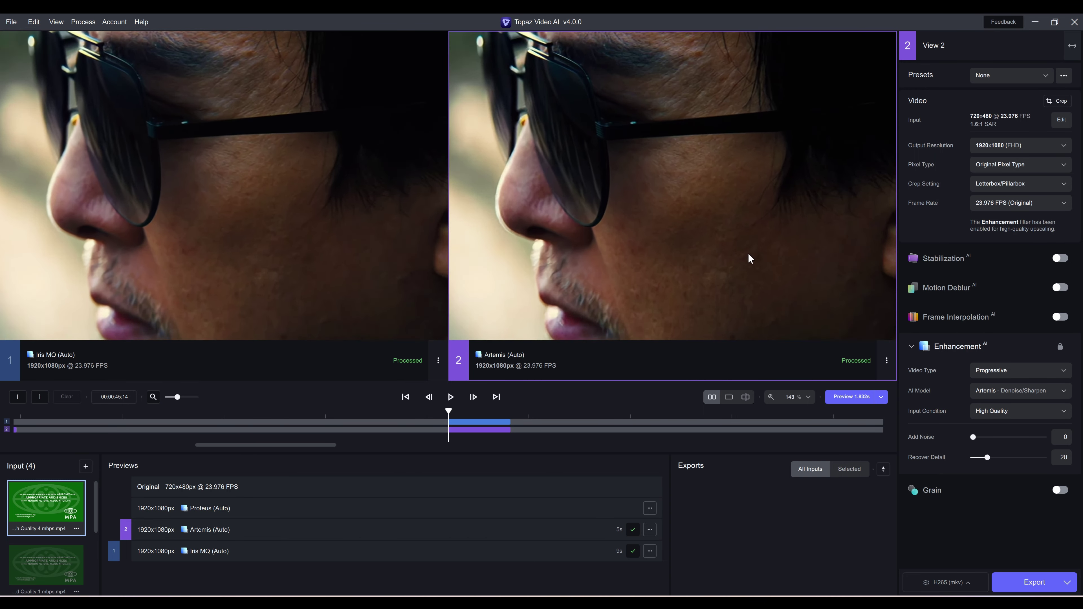
{"action": "scroll", "coordinate": [747, 258], "scroll_direction": "down", "scroll_amount": 3}
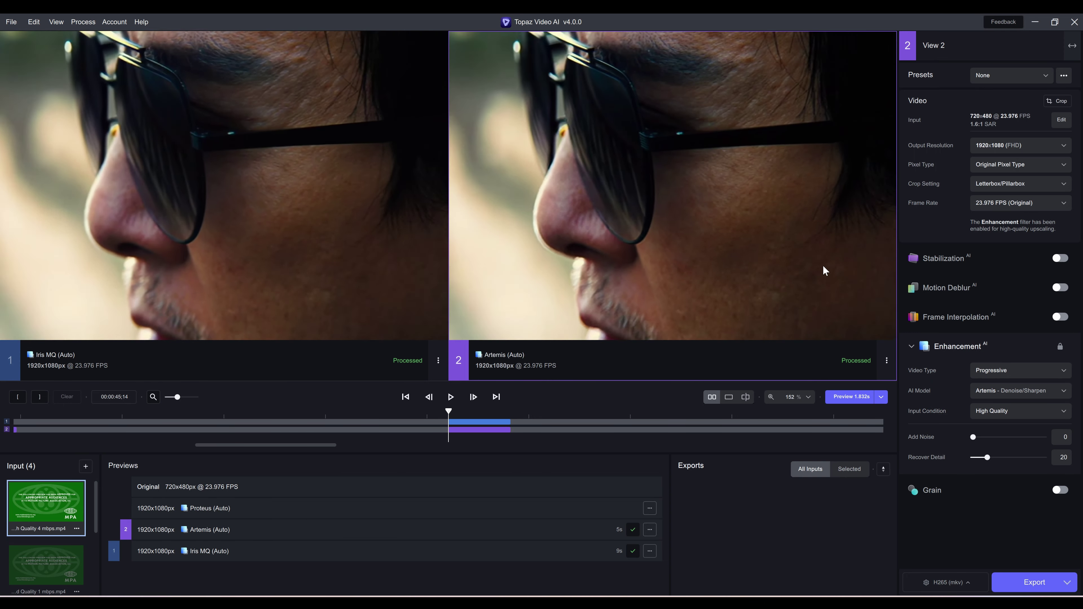
Step: Play the Iris MQ and Artemis previews to the pocket watch shot and compare the lettering on the dial
{"action": "left_click", "coordinate": [451, 398]}
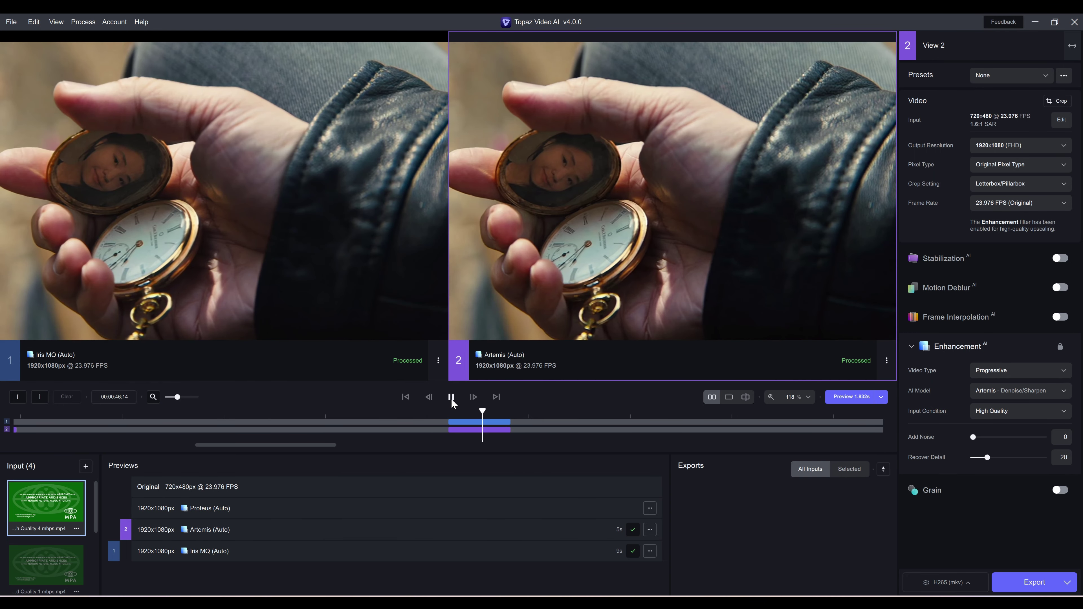
{"action": "scroll", "coordinate": [677, 261], "scroll_direction": "up", "scroll_amount": 5}
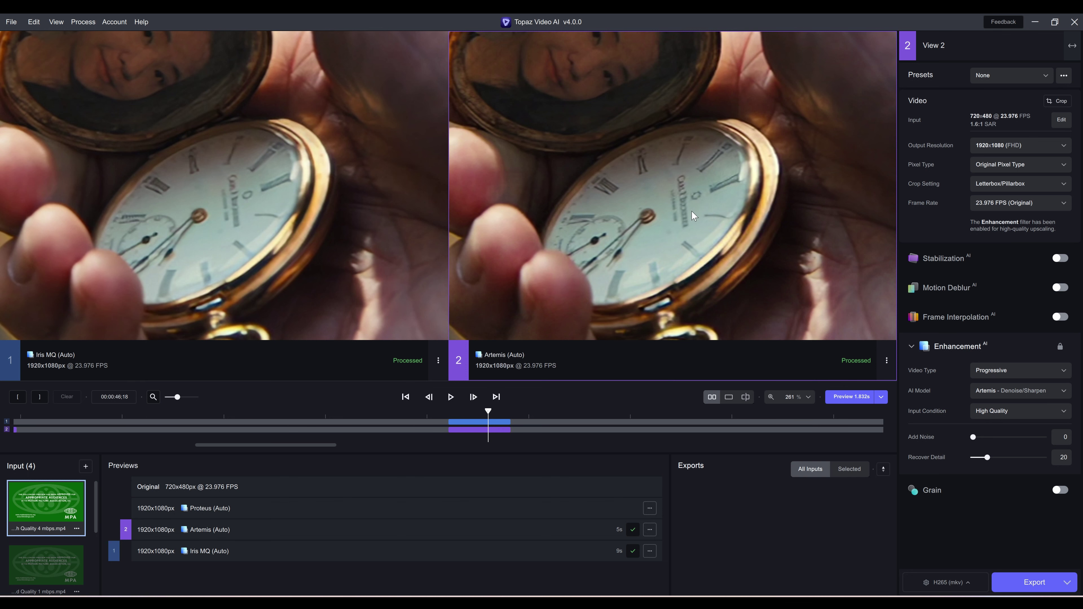
{"action": "scroll", "coordinate": [694, 218], "scroll_direction": "up", "scroll_amount": 3}
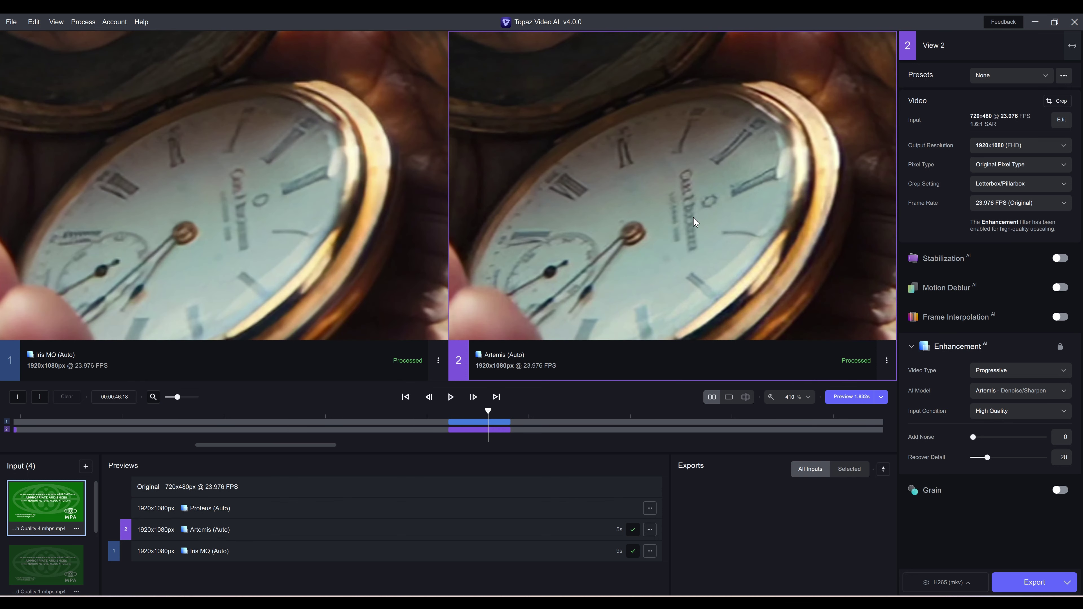
{"action": "scroll", "coordinate": [695, 244], "scroll_direction": "up", "scroll_amount": 3}
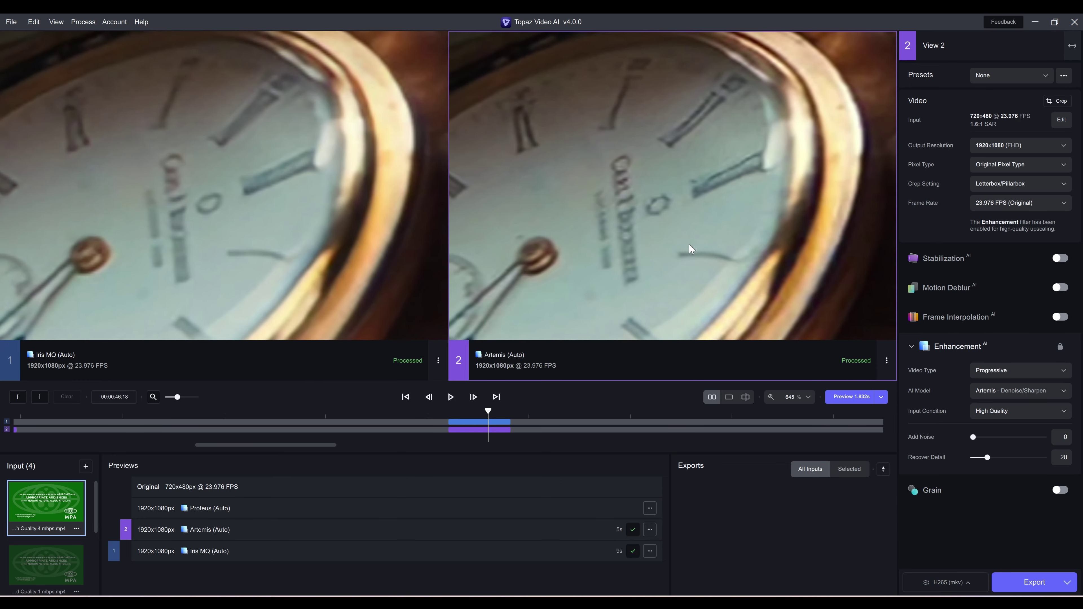
{"action": "scroll", "coordinate": [695, 246], "scroll_direction": "down", "scroll_amount": 1}
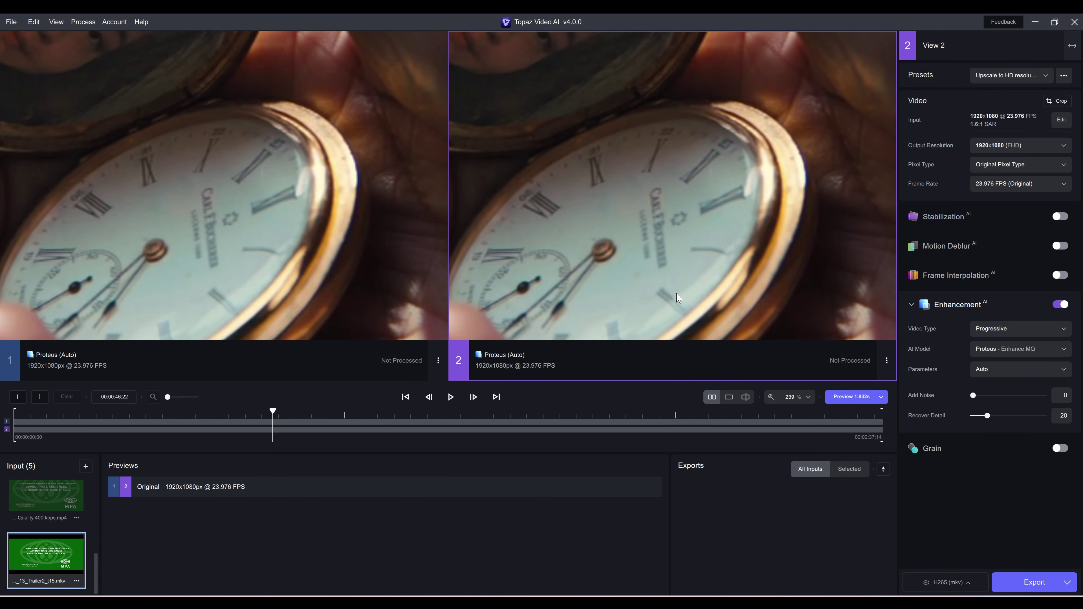
Step: Examine the pocket watch dial in the 1920x1080 trailer source as a reference
{"action": "scroll", "coordinate": [683, 246], "scroll_direction": "up", "scroll_amount": 1}
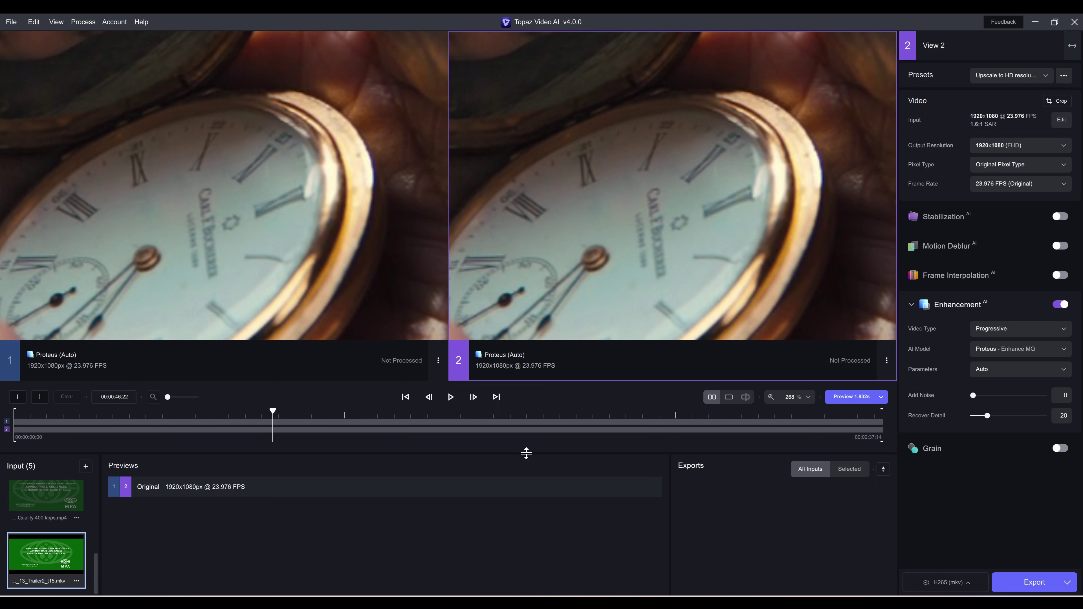
{"action": "scroll", "coordinate": [648, 188], "scroll_direction": "down", "scroll_amount": 2}
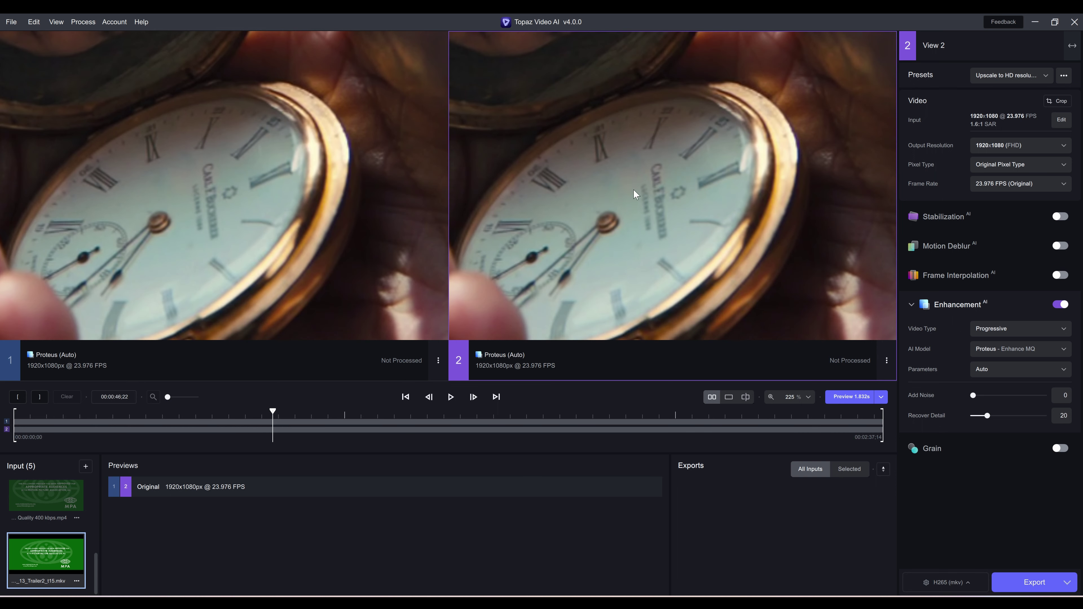
Step: Return to the 4 mbps input clip and set Recover Detail to 0 for the Nyx model in View 1
{"action": "scroll", "coordinate": [64, 518], "scroll_direction": "up", "scroll_amount": 5}
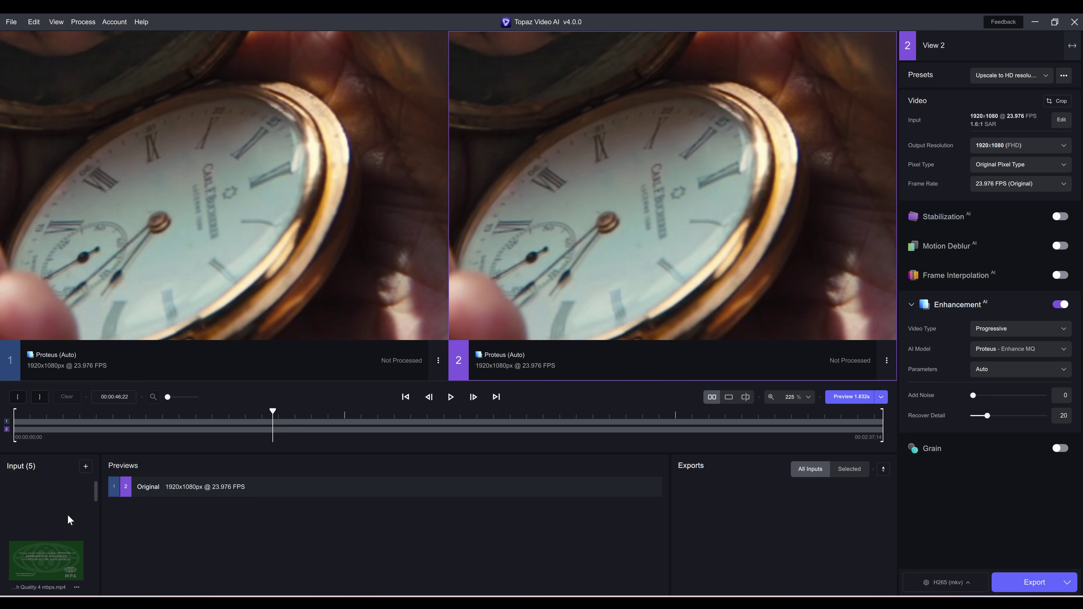
{"action": "left_click", "coordinate": [57, 517]}
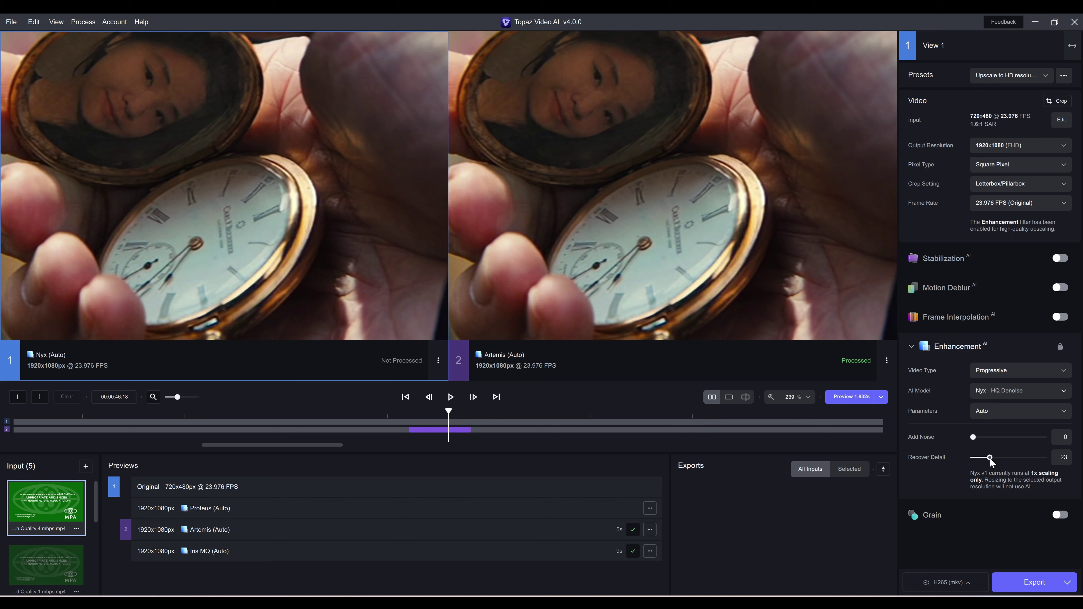
{"action": "left_click_drag", "start_coordinate": [987, 458], "coordinate": [973, 458]}
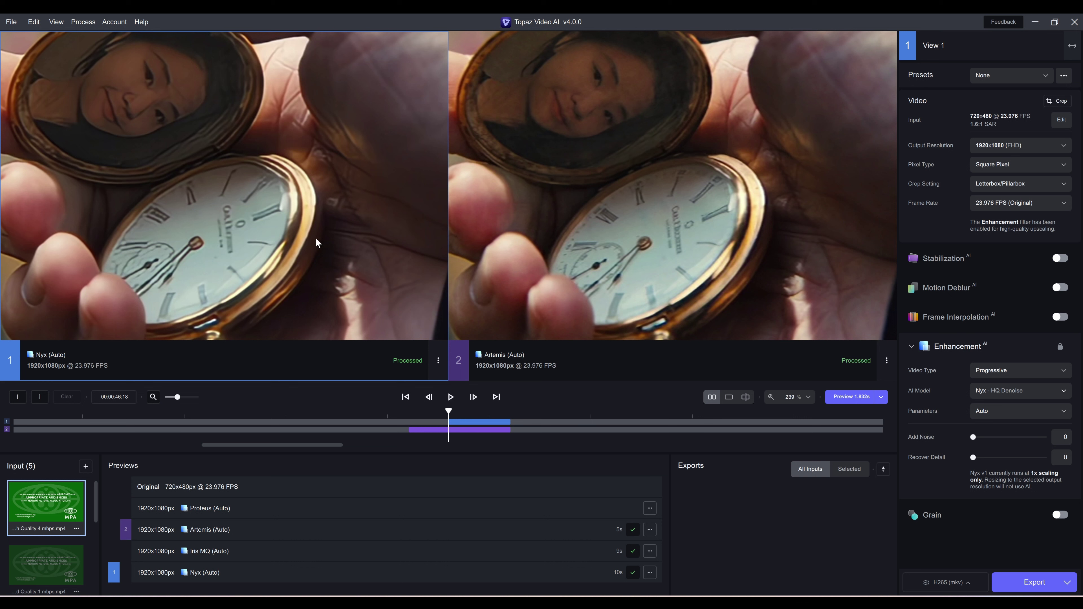
Step: Compare the locket portrait, hand and watch dial between the Nyx and Artemis previews
{"action": "left_click", "coordinate": [552, 372]}
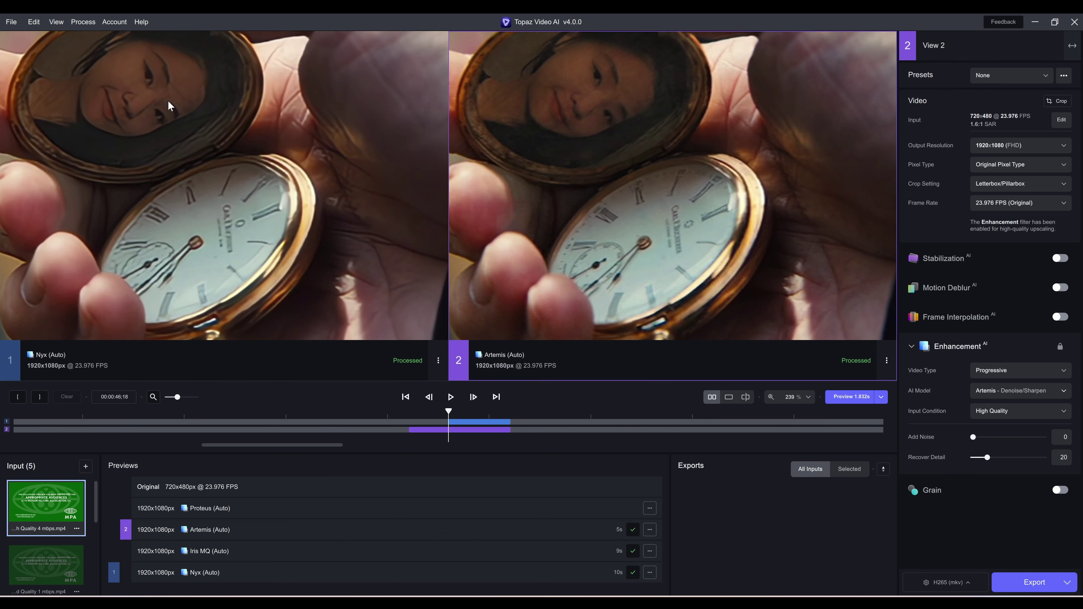
{"action": "left_click_drag", "start_coordinate": [610, 97], "coordinate": [637, 176]}
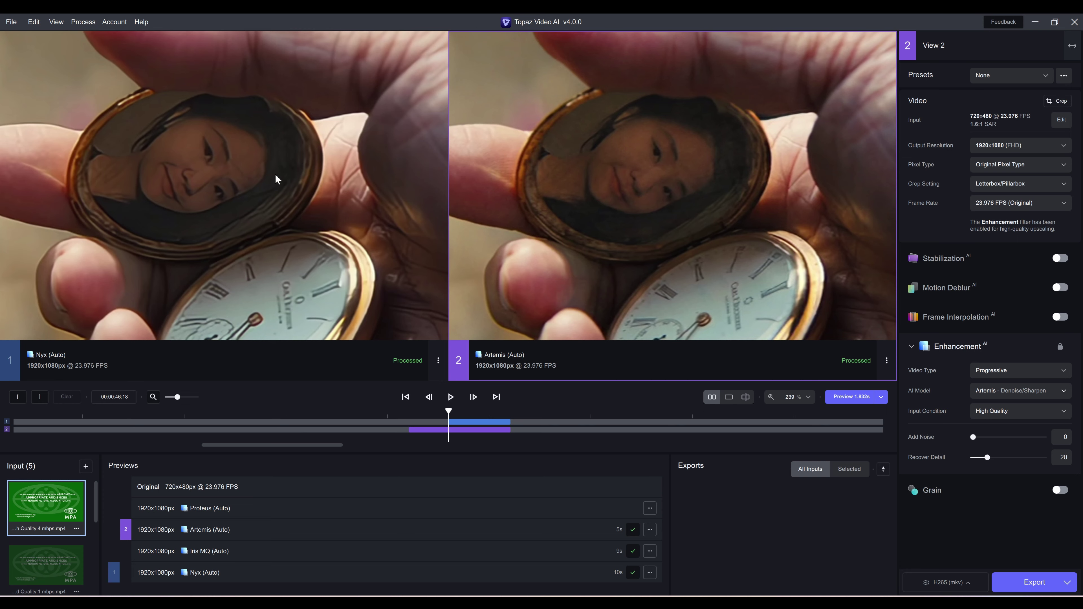
{"action": "scroll", "coordinate": [360, 169], "scroll_direction": "down", "scroll_amount": 5}
{"action": "scroll", "coordinate": [353, 171], "scroll_direction": "up", "scroll_amount": 4}
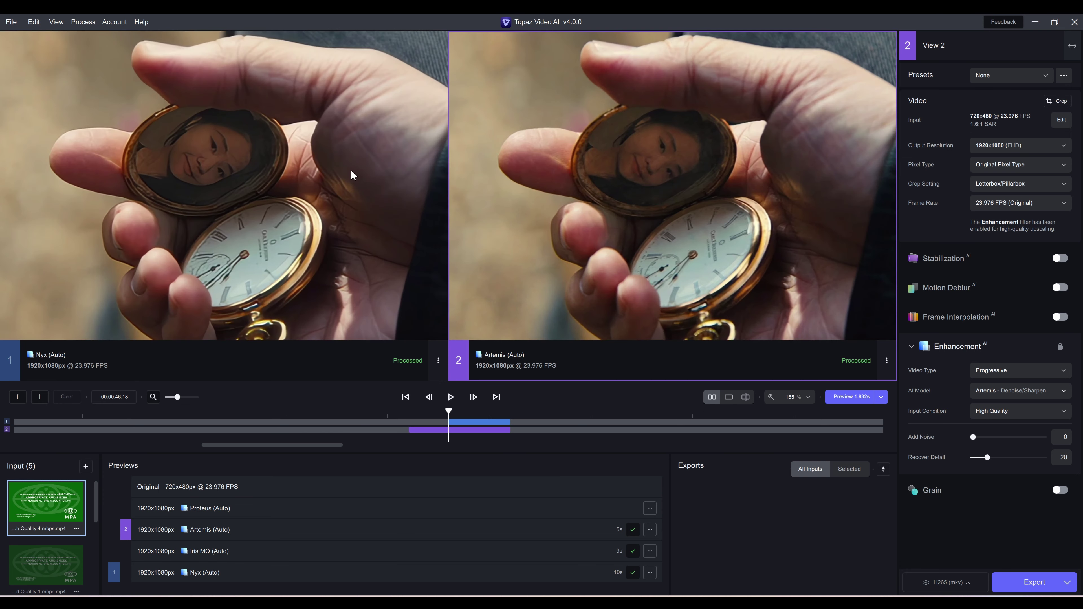
{"action": "left_click_drag", "start_coordinate": [229, 163], "coordinate": [216, 129]}
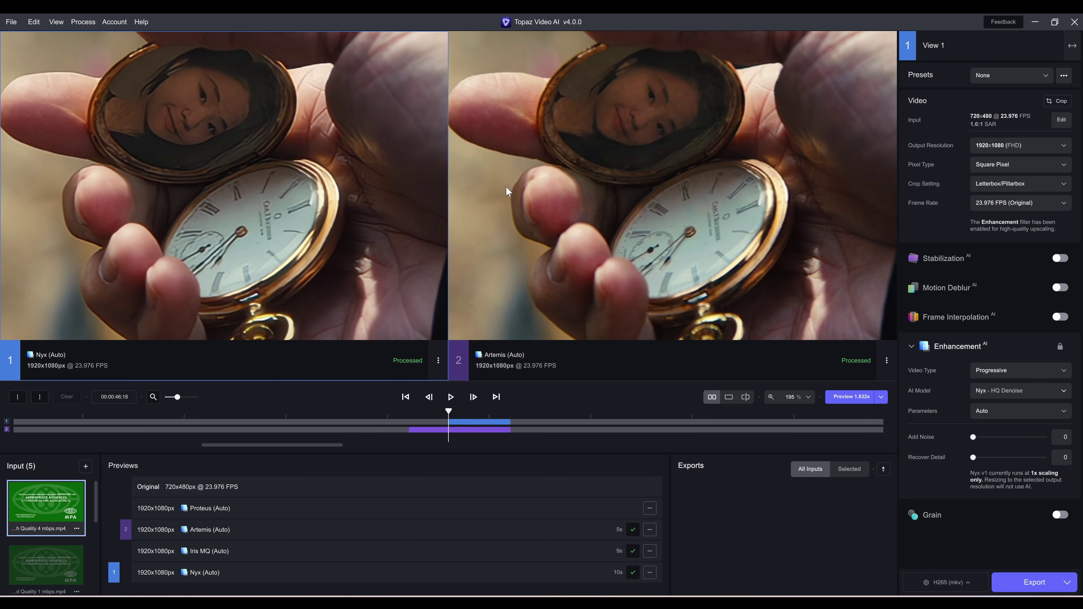
{"action": "left_click", "coordinate": [664, 273]}
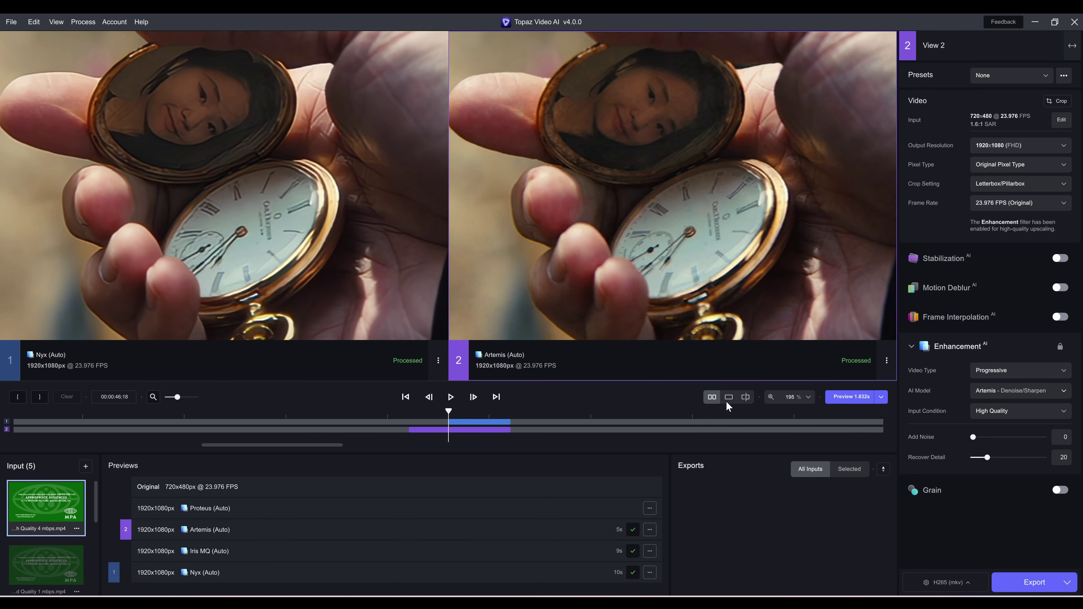
Step: Change the comparison to the split view and set View 1 to Original
{"action": "left_click", "coordinate": [729, 397]}
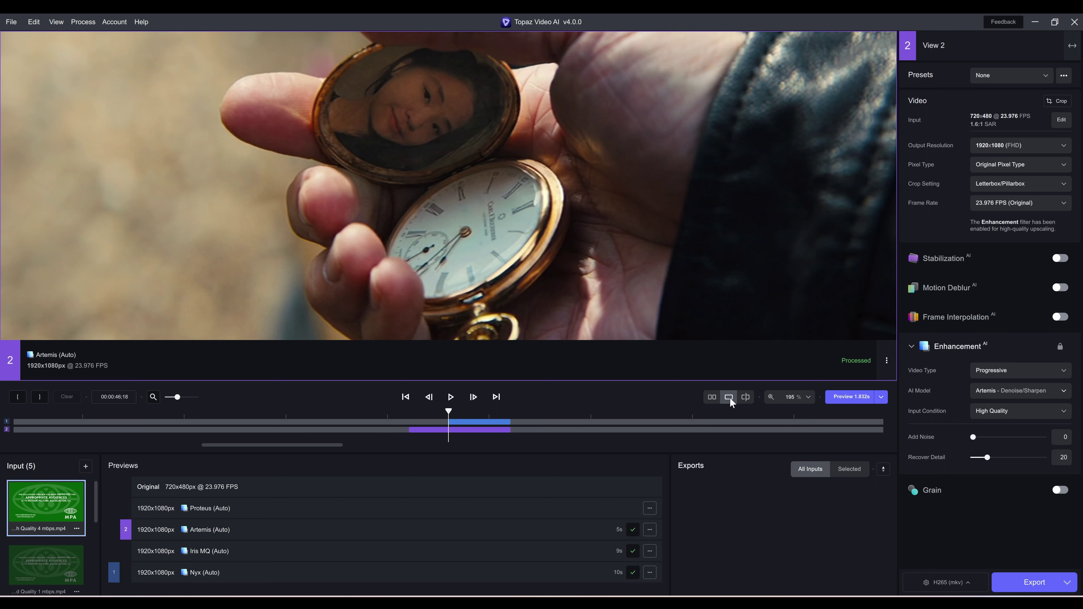
{"action": "left_click", "coordinate": [745, 397]}
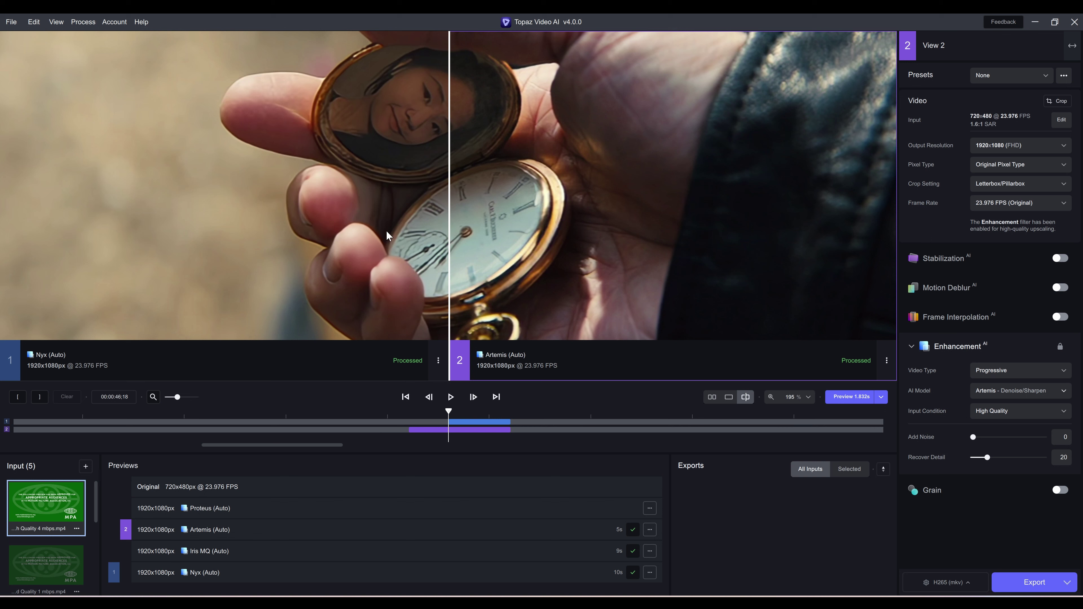
{"action": "left_click", "coordinate": [437, 360]}
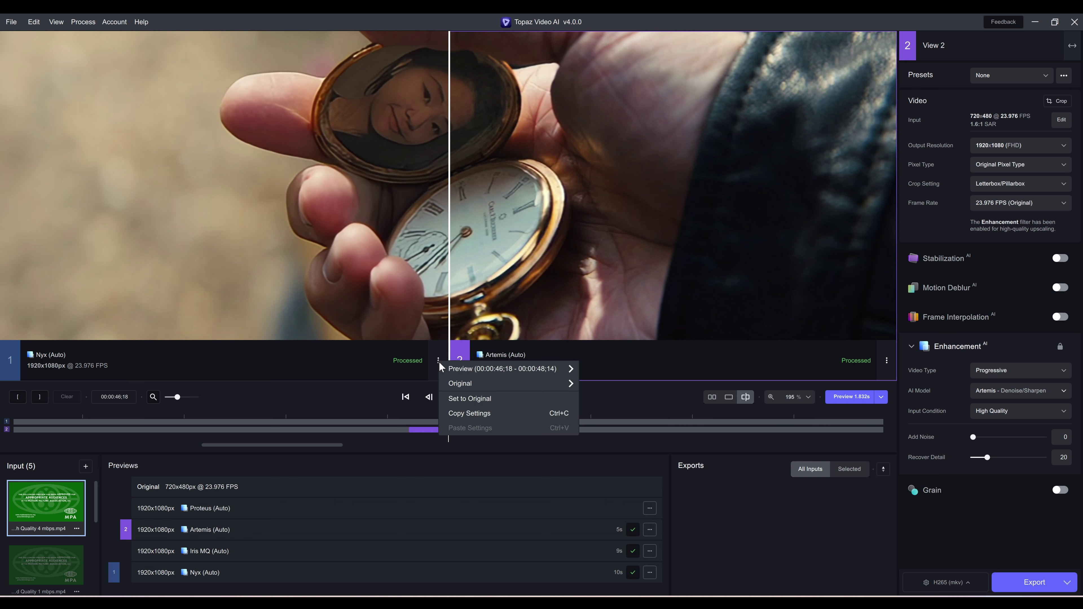
{"action": "left_click", "coordinate": [468, 399]}
{"action": "left_click_drag", "start_coordinate": [651, 280], "coordinate": [596, 278]}
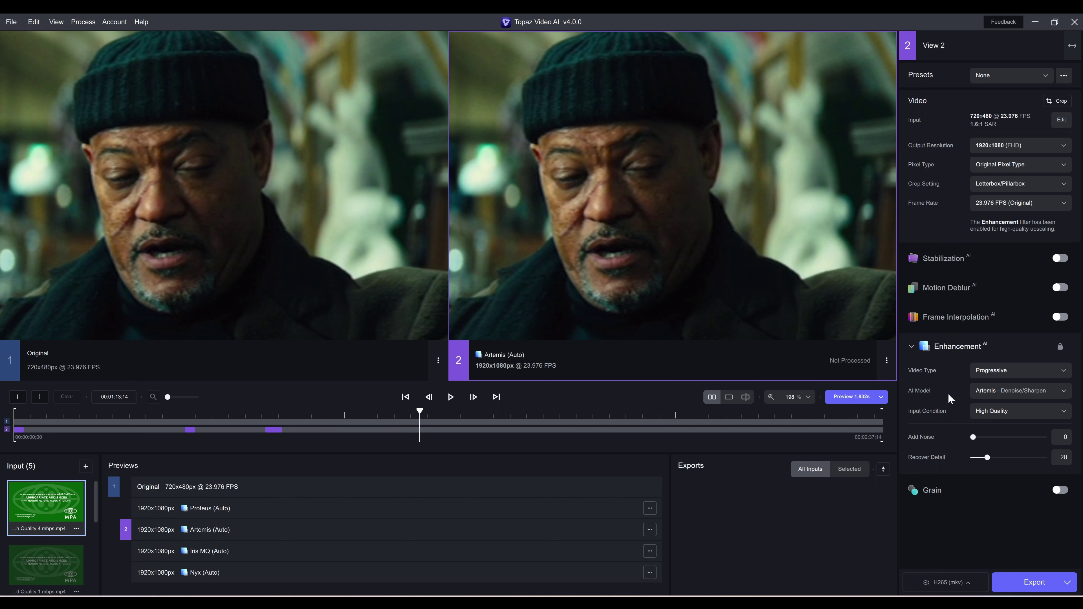
Step: Render the Artemis preview at 00:01:13;14 and compare the man's face with the original
{"action": "left_click", "coordinate": [850, 397]}
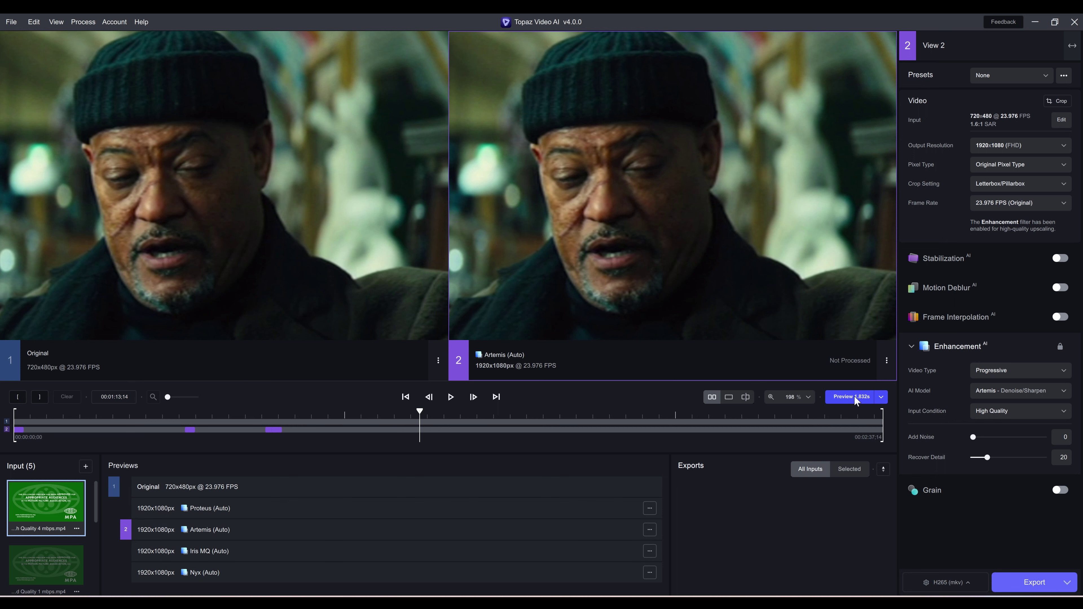
{"action": "scroll", "coordinate": [771, 216], "scroll_direction": "up", "scroll_amount": 4}
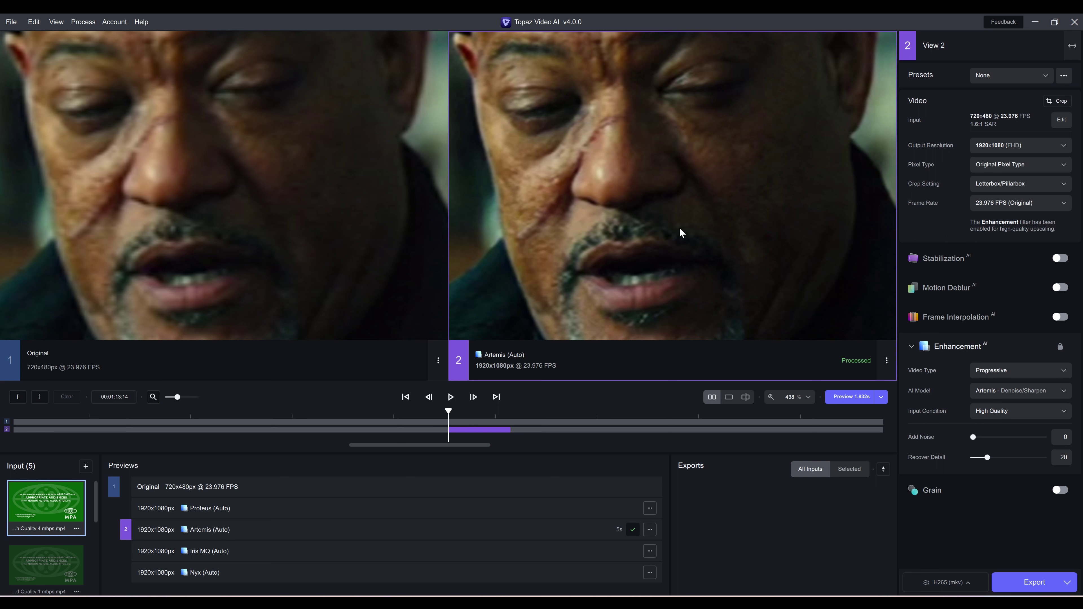
{"action": "scroll", "coordinate": [725, 189], "scroll_direction": "down", "scroll_amount": 1}
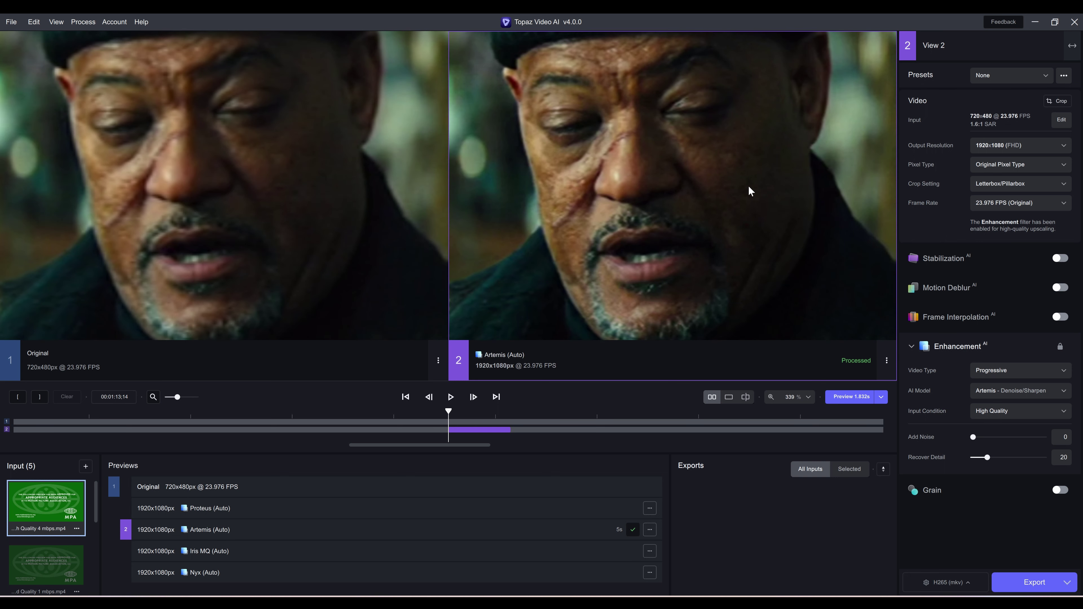
{"action": "scroll", "coordinate": [751, 188], "scroll_direction": "down", "scroll_amount": 1}
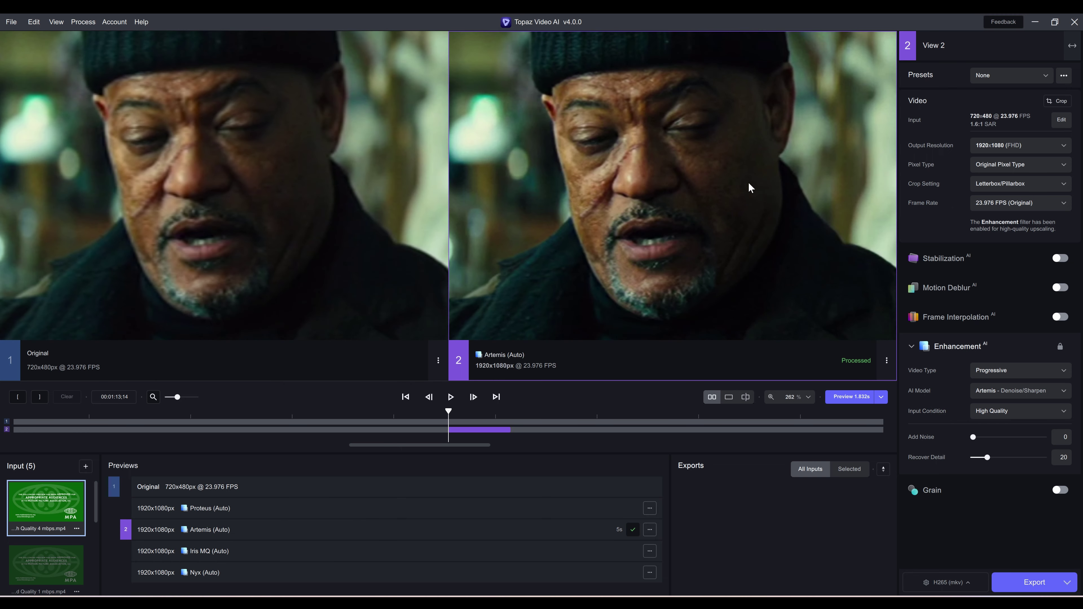
{"action": "scroll", "coordinate": [749, 183], "scroll_direction": "down", "scroll_amount": 4}
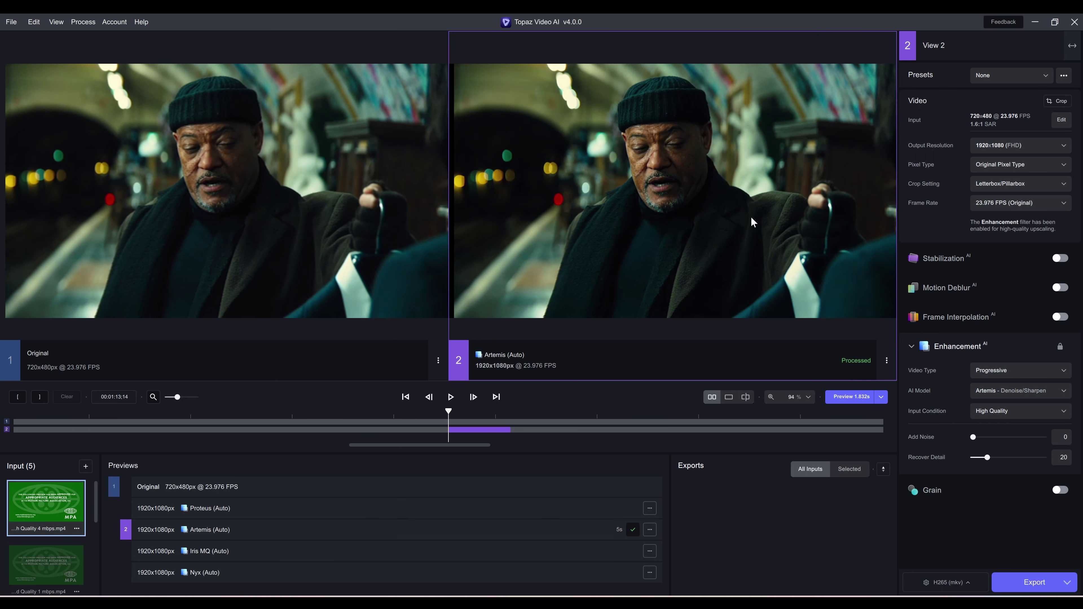
Step: Examine the coat, knitted hat and eyes in the Artemis preview against the original, and play the previewed range
{"action": "scroll", "coordinate": [682, 268], "scroll_direction": "up", "scroll_amount": 3}
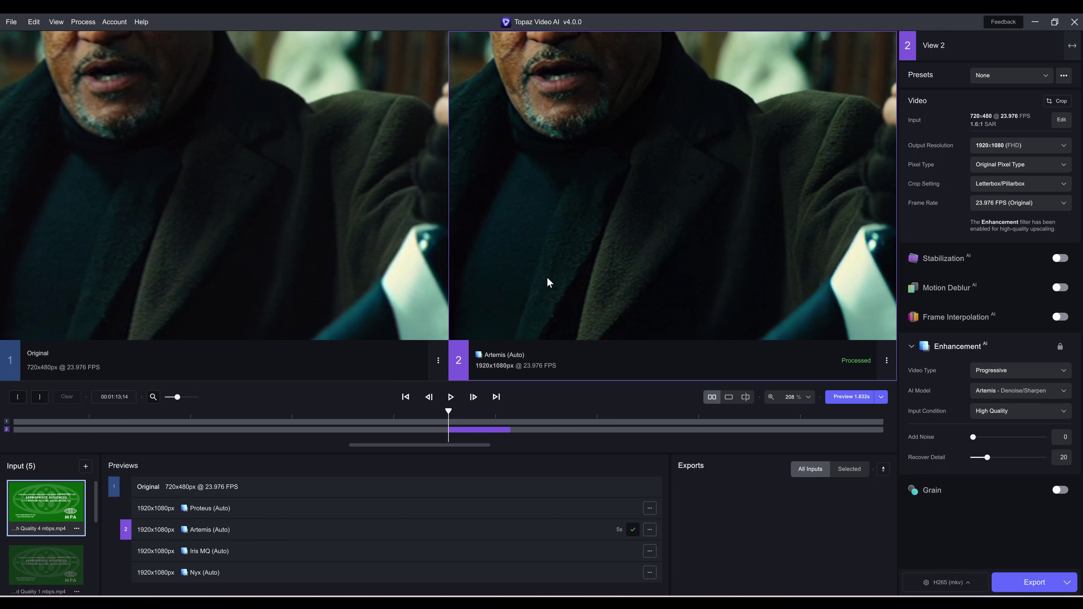
{"action": "left_click_drag", "start_coordinate": [545, 277], "coordinate": [599, 242]}
{"action": "scroll", "coordinate": [609, 235], "scroll_direction": "down", "scroll_amount": 1}
{"action": "scroll", "coordinate": [630, 227], "scroll_direction": "down", "scroll_amount": 2}
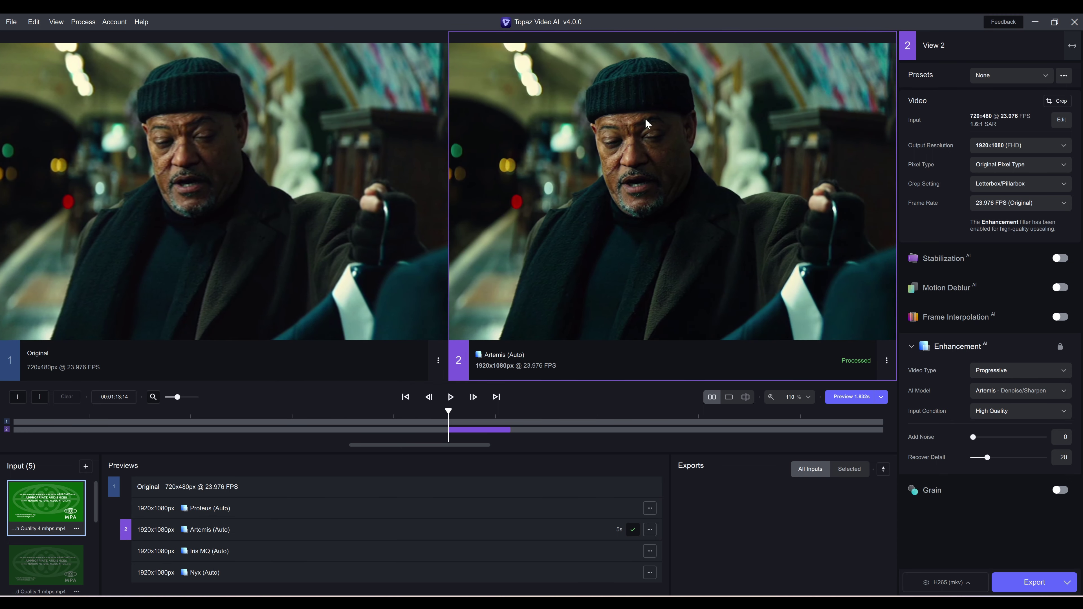
{"action": "scroll", "coordinate": [645, 119], "scroll_direction": "up", "scroll_amount": 4}
{"action": "left_click_drag", "start_coordinate": [653, 128], "coordinate": [795, 365]}
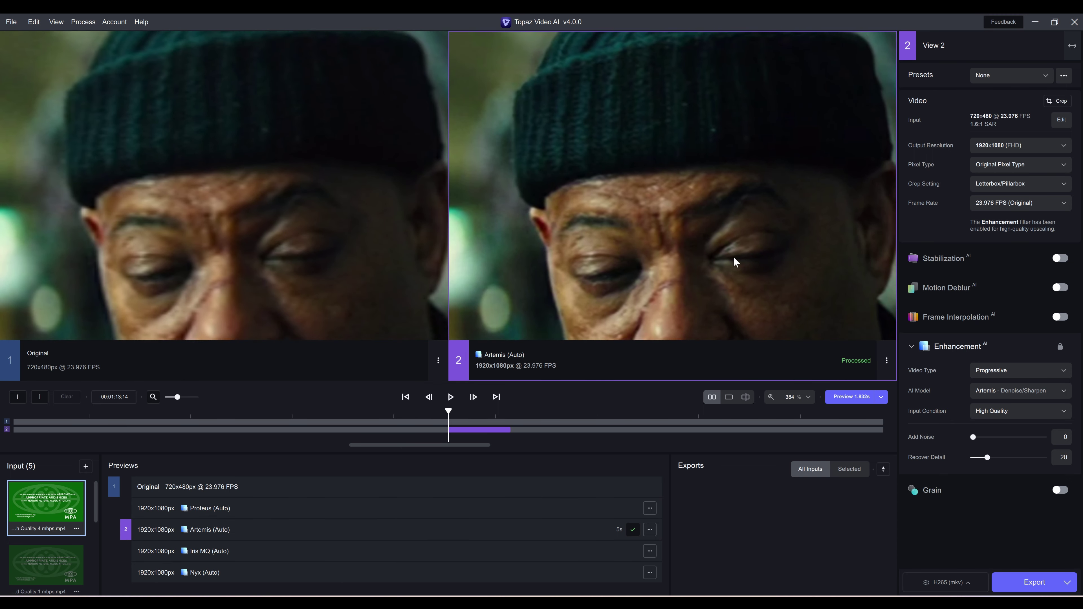
{"action": "left_click_drag", "start_coordinate": [734, 262], "coordinate": [727, 313]}
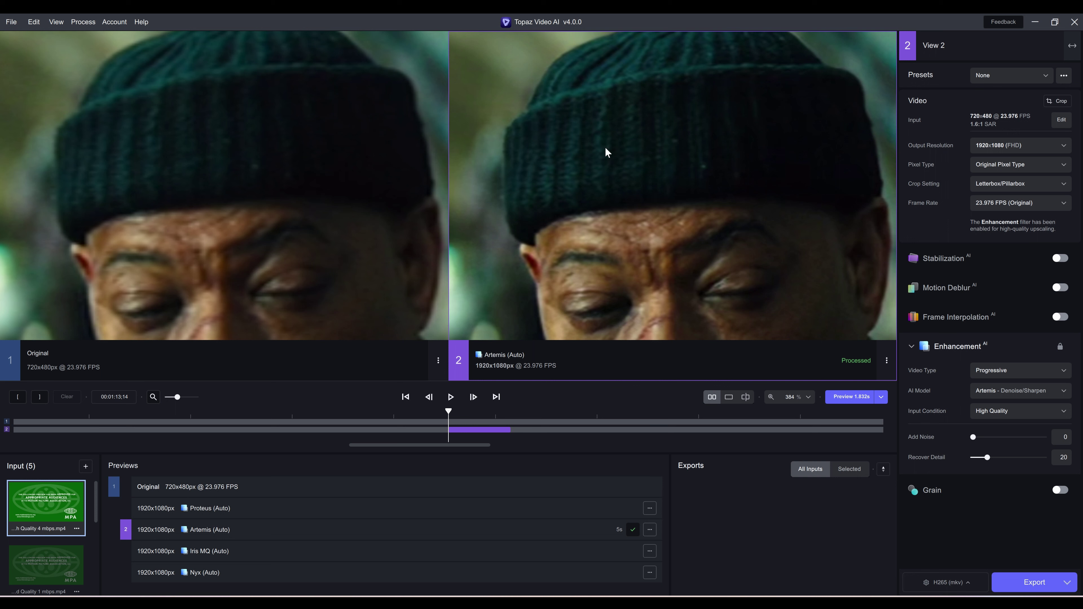
{"action": "scroll", "coordinate": [699, 222], "scroll_direction": "down", "scroll_amount": 5}
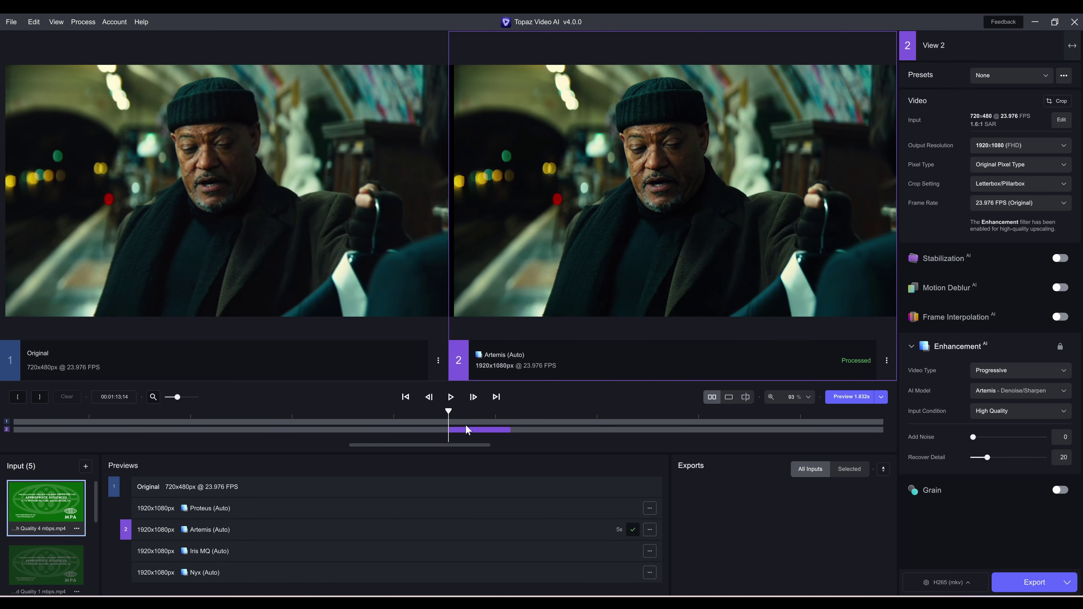
{"action": "left_click", "coordinate": [451, 397]}
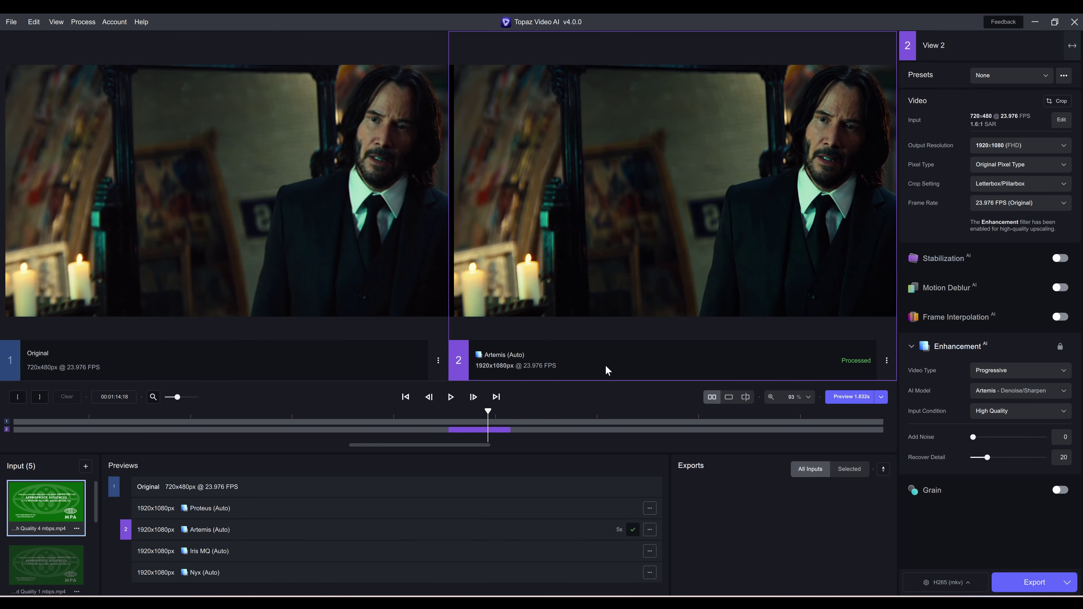
Step: Examine the man's face at 00:01:14;18 in the Artemis preview against the original
{"action": "scroll", "coordinate": [799, 194], "scroll_direction": "up", "scroll_amount": 4}
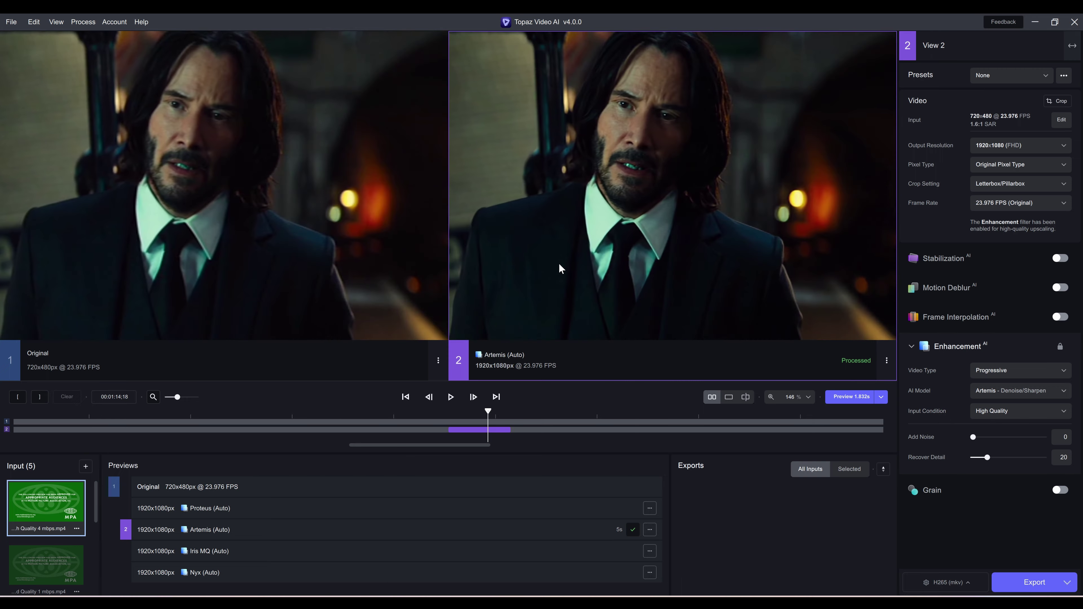
{"action": "left_click_drag", "start_coordinate": [683, 225], "coordinate": [746, 282]}
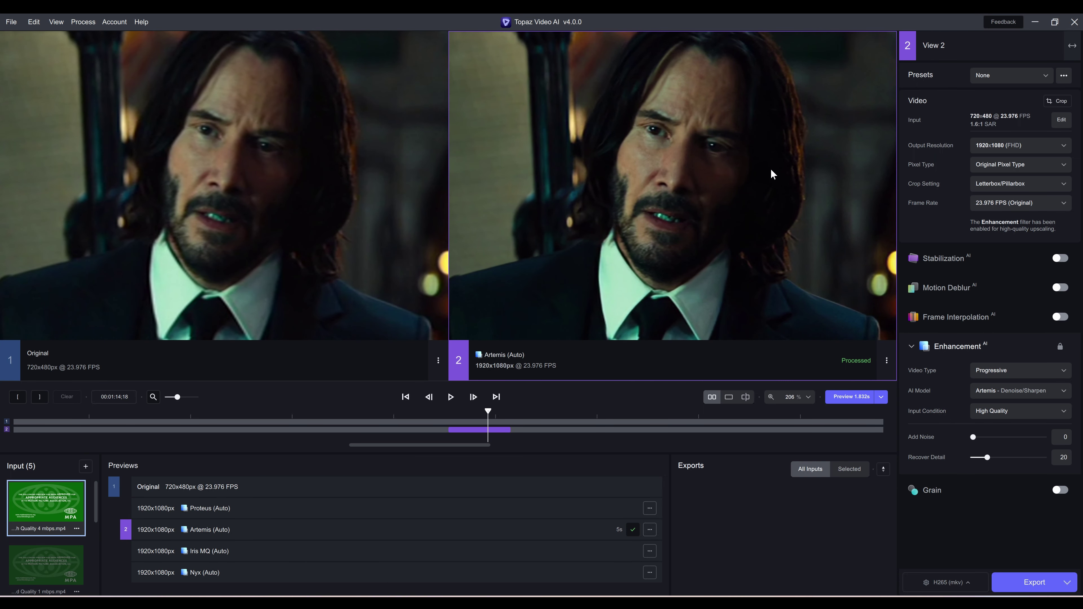
{"action": "scroll", "coordinate": [700, 169], "scroll_direction": "up", "scroll_amount": 1}
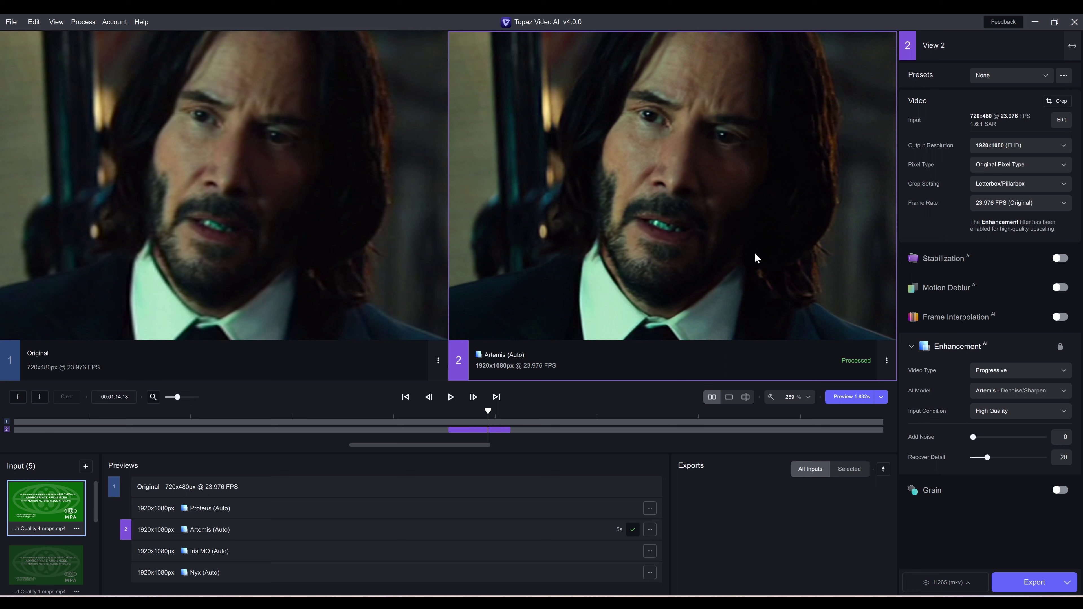
Step: Switch View 2 between the Original, Iris MQ and Artemis versions, ending on Artemis
{"action": "left_click", "coordinate": [394, 487]}
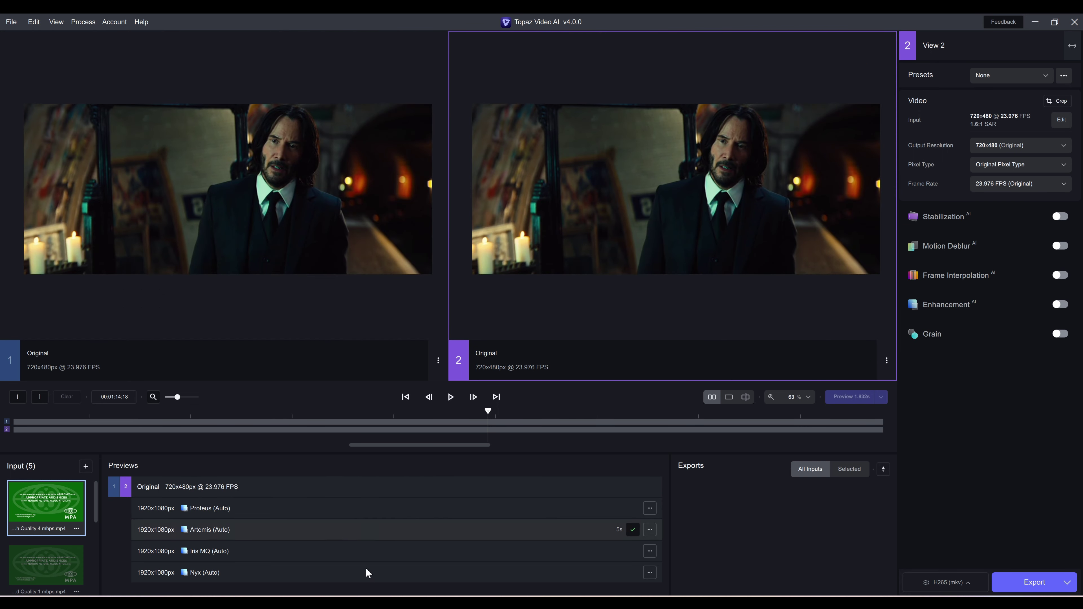
{"action": "left_click", "coordinate": [319, 568]}
{"action": "left_click", "coordinate": [325, 551]}
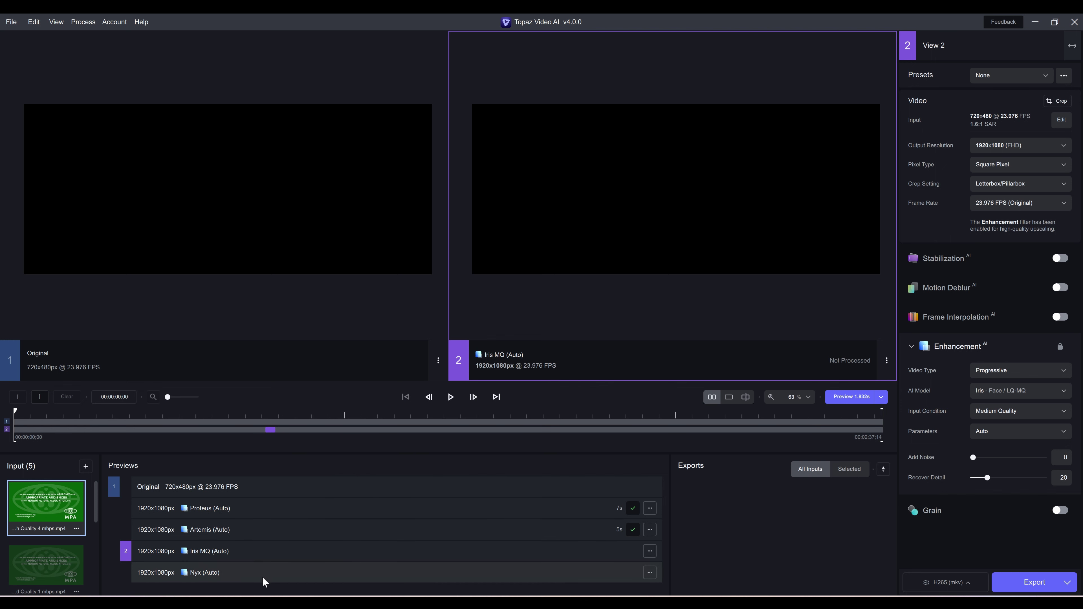
{"action": "left_click", "coordinate": [282, 535]}
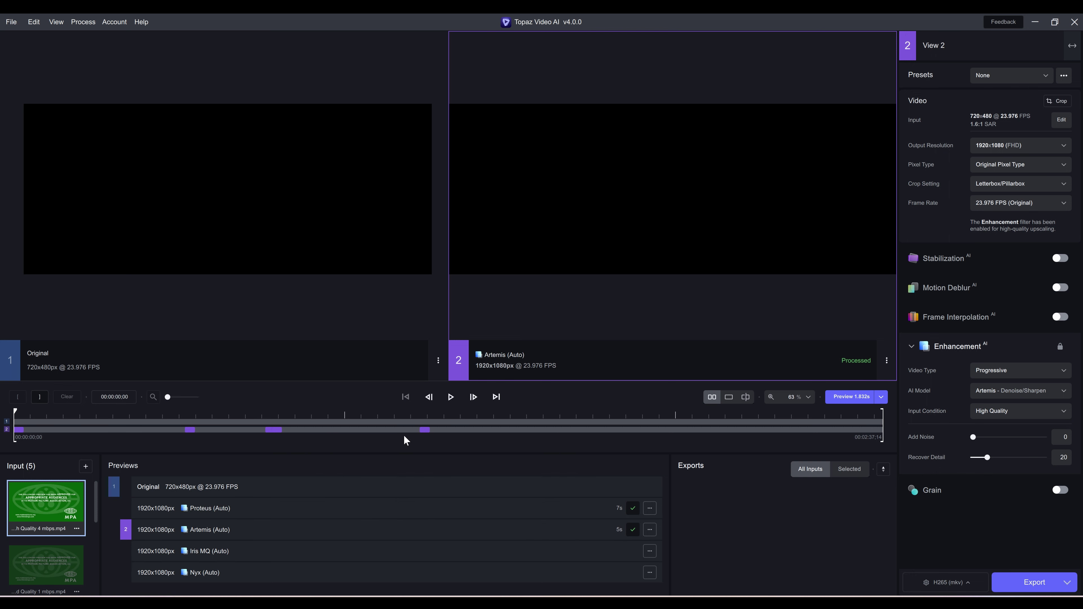
Step: Review the rendered Artemis ranges along the timeline, including the candlelit scene at 00:00:31;18 and the locket at 00:00:47;05
{"action": "left_click", "coordinate": [190, 434]}
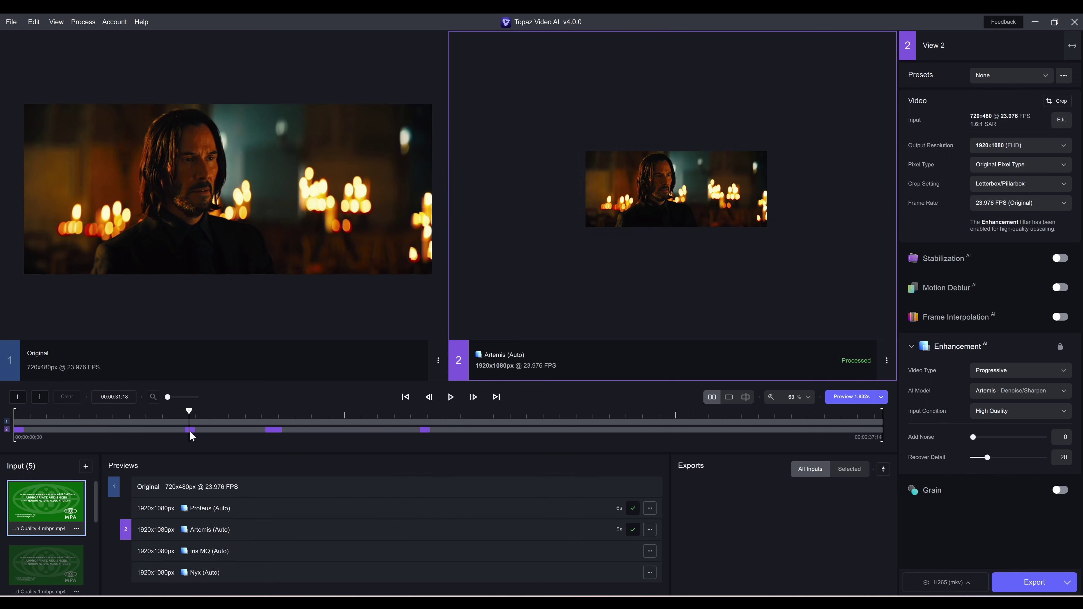
{"action": "left_click", "coordinate": [275, 433]}
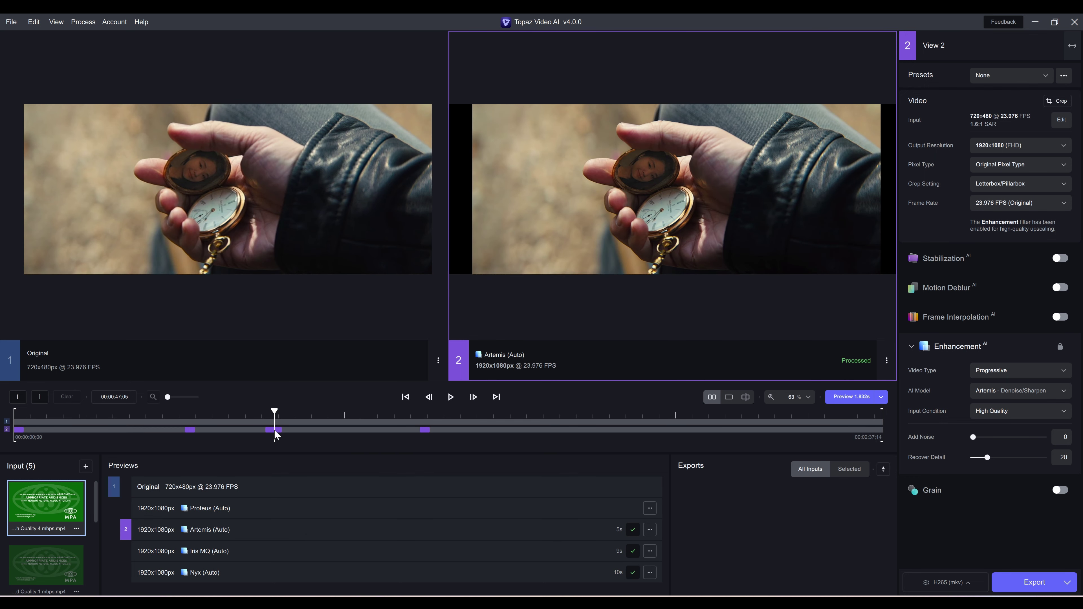
{"action": "left_click", "coordinate": [425, 434]}
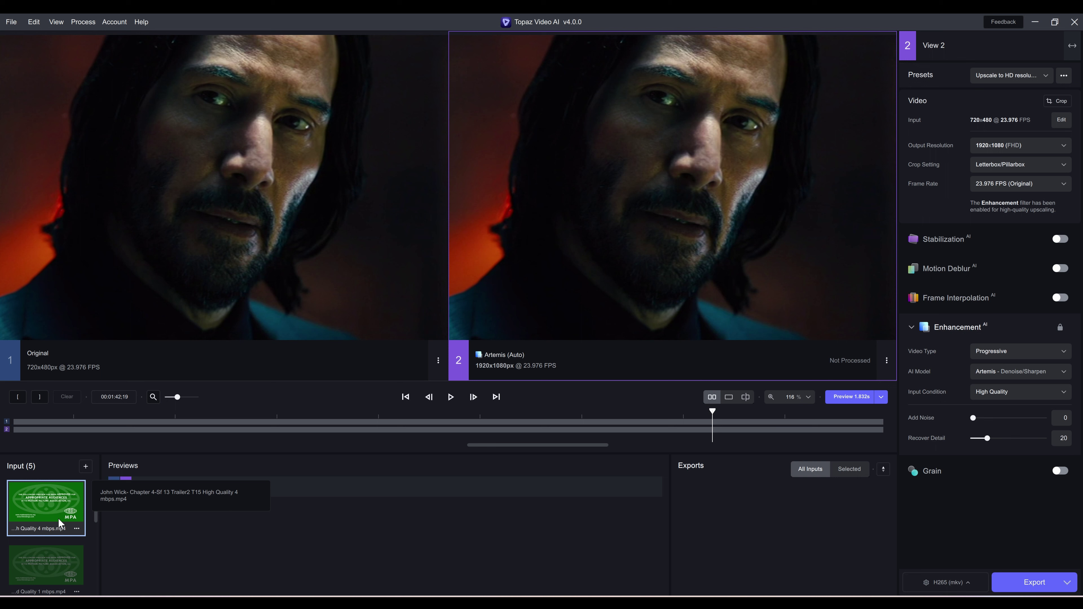
Step: Render the Artemis preview of the 4 mbps clip at 00:01:42;19 and compare the man's face with the original
{"action": "left_click_drag", "start_coordinate": [178, 397], "coordinate": [166, 398]}
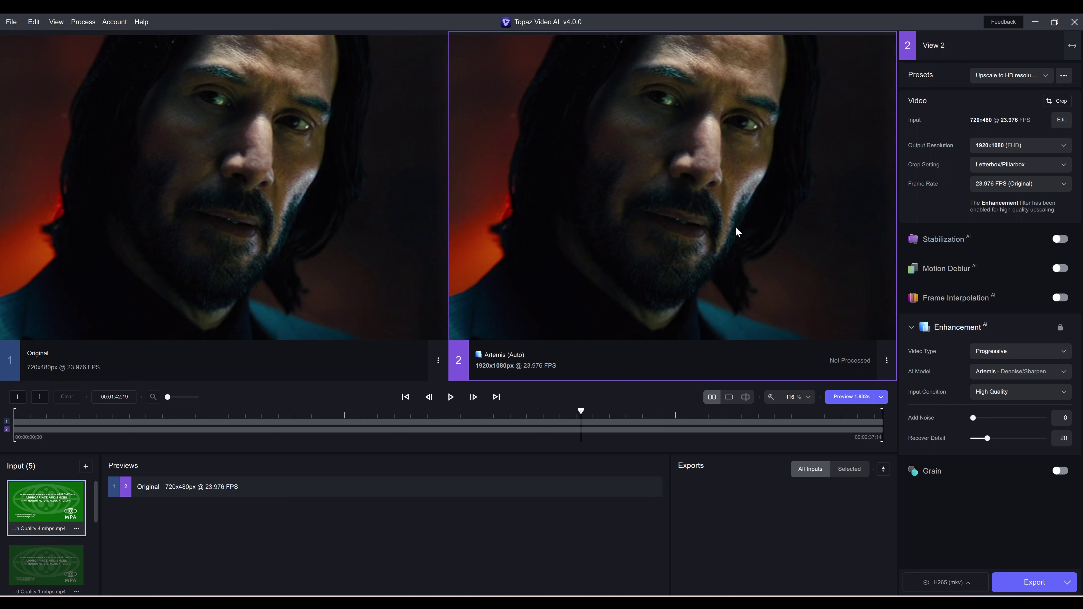
{"action": "left_click", "coordinate": [846, 397]}
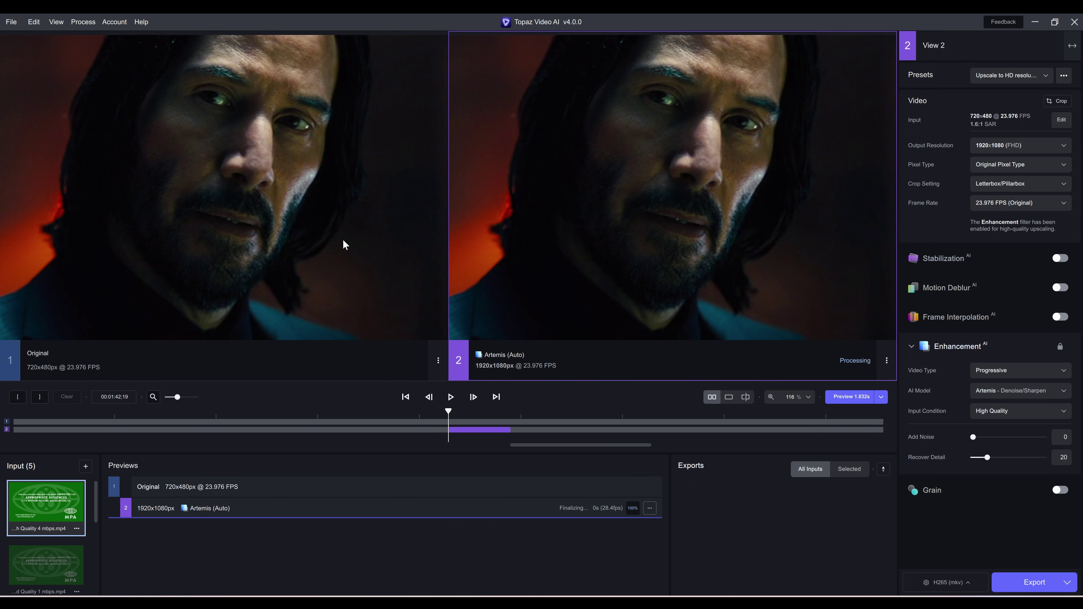
{"action": "scroll", "coordinate": [343, 243], "scroll_direction": "up", "scroll_amount": 3}
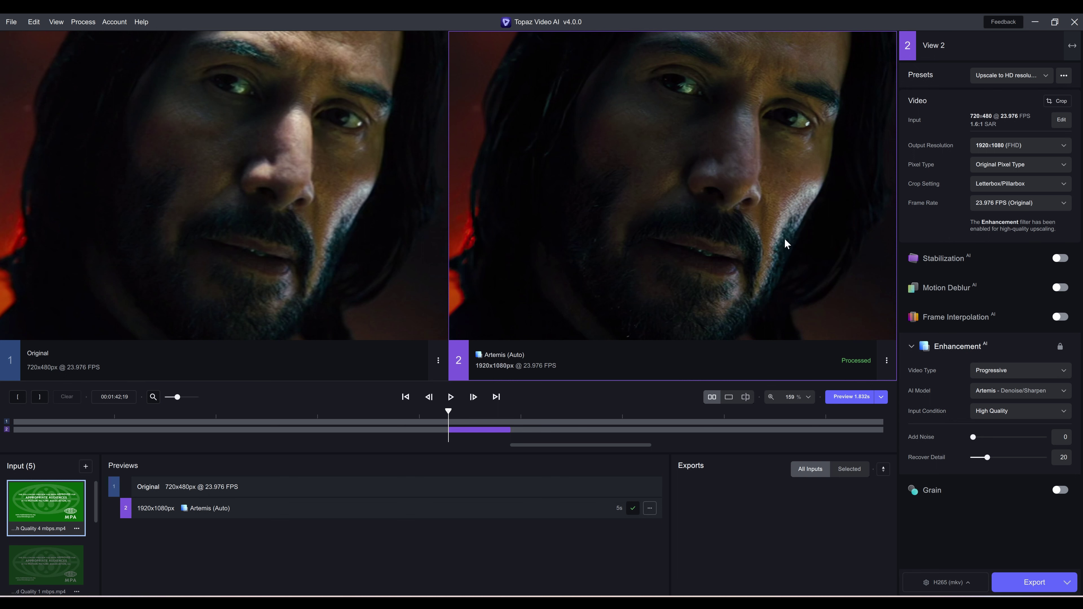
Step: Switch to the 1 mbps clip and compare the eyes, nose and skin in its Artemis preview with the original
{"action": "left_click", "coordinate": [39, 591]}
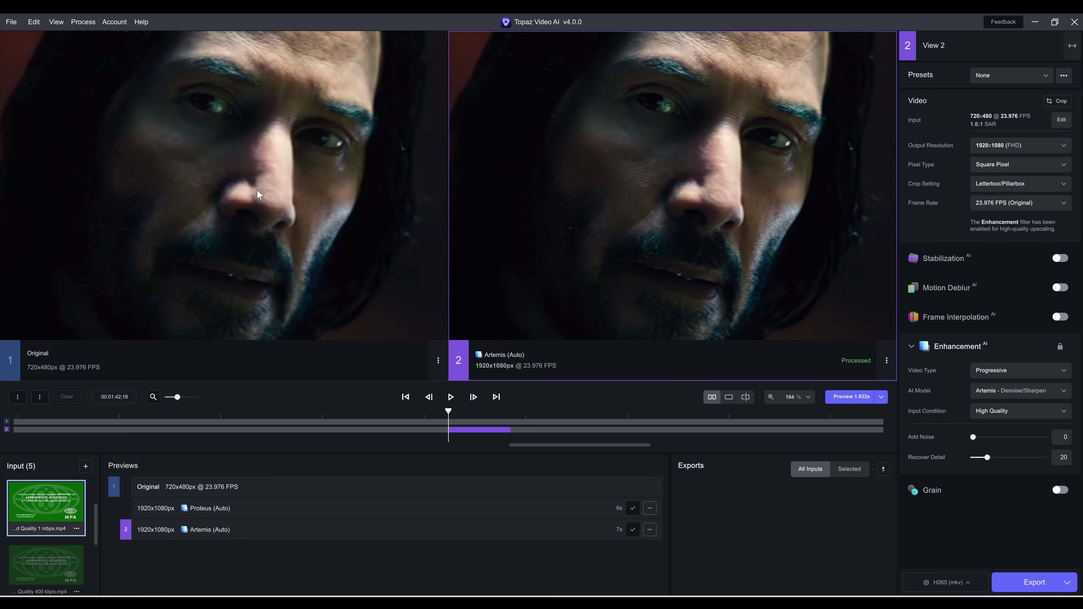
{"action": "left_click", "coordinate": [255, 189]}
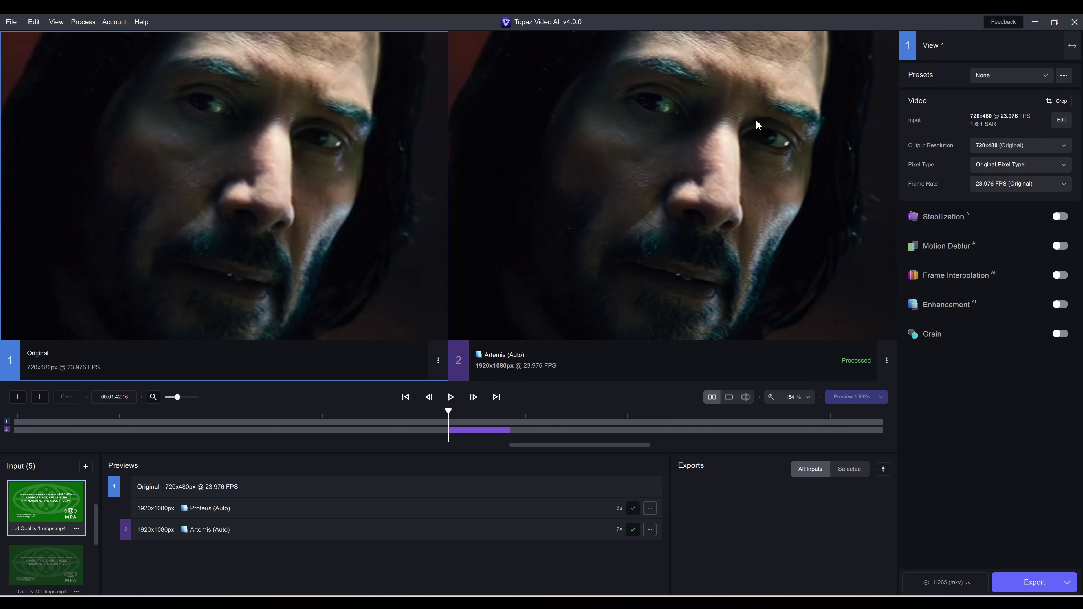
{"action": "scroll", "coordinate": [685, 172], "scroll_direction": "up", "scroll_amount": 2}
{"action": "left_click", "coordinate": [688, 188]}
{"action": "scroll", "coordinate": [688, 188], "scroll_direction": "up", "scroll_amount": 2}
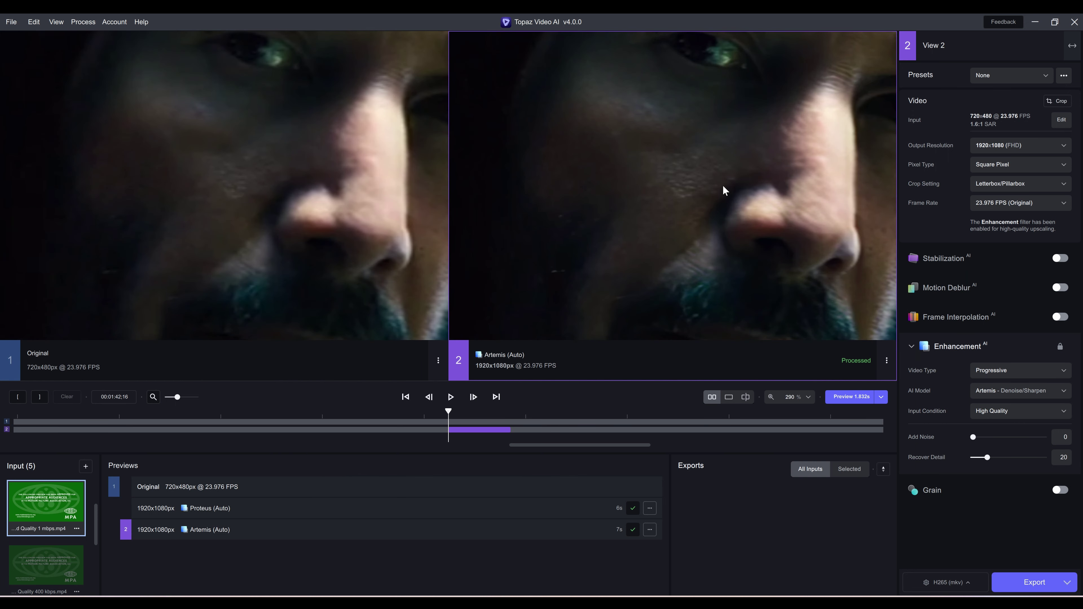
{"action": "left_click_drag", "start_coordinate": [715, 140], "coordinate": [638, 208]}
{"action": "scroll", "coordinate": [647, 223], "scroll_direction": "down", "scroll_amount": 1}
{"action": "scroll", "coordinate": [647, 229], "scroll_direction": "down", "scroll_amount": 2}
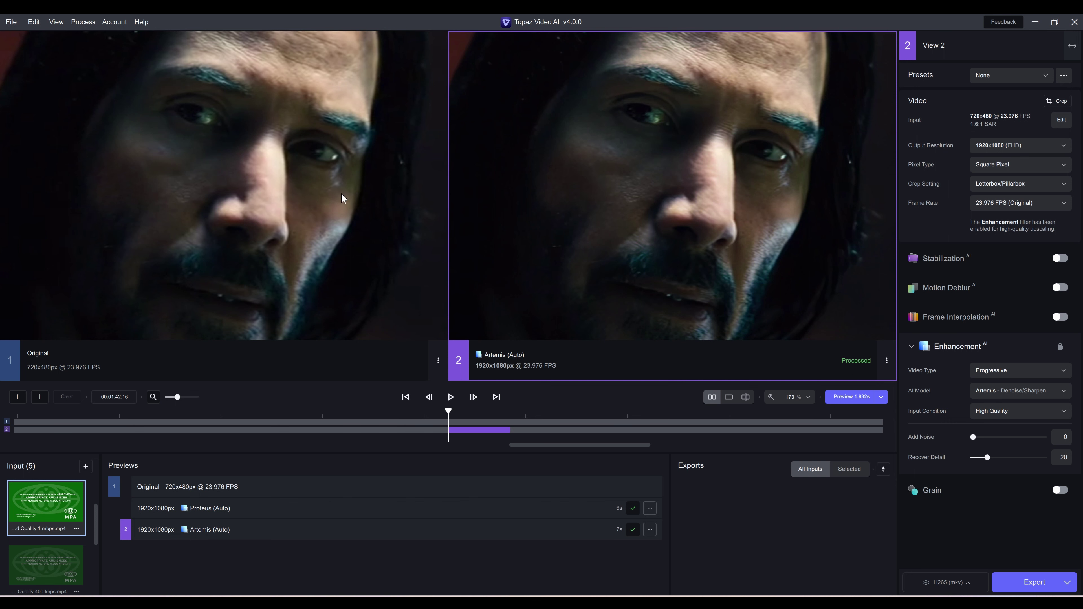
Step: Switch to the 400 kbps clip, set its AI model to Artemis - Denoise/Sharpen and render a preview at 00:01:42;12
{"action": "left_click", "coordinate": [51, 567]}
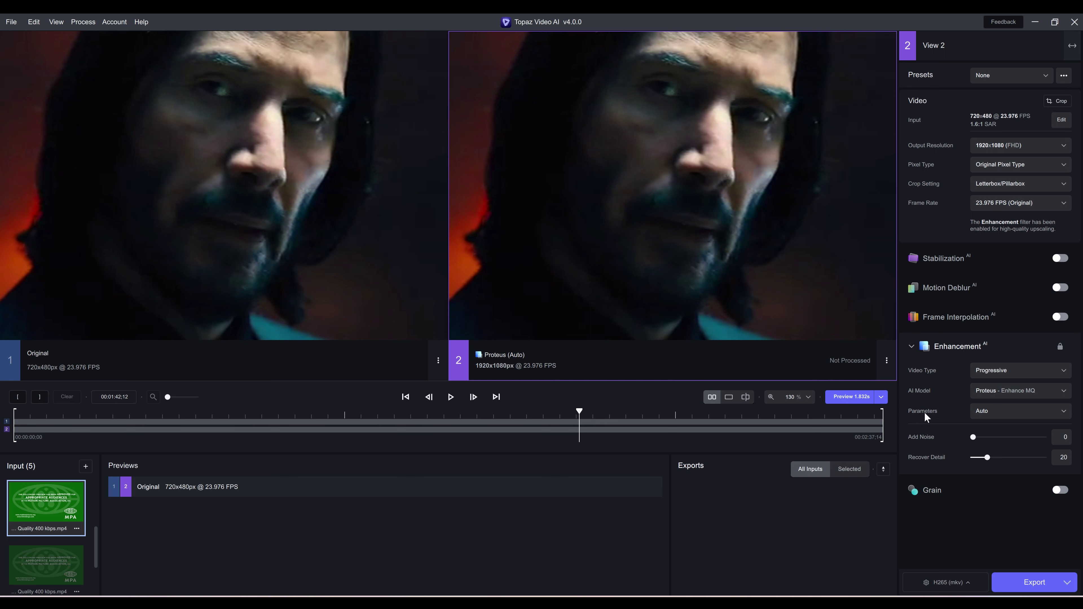
{"action": "left_click", "coordinate": [1005, 392]}
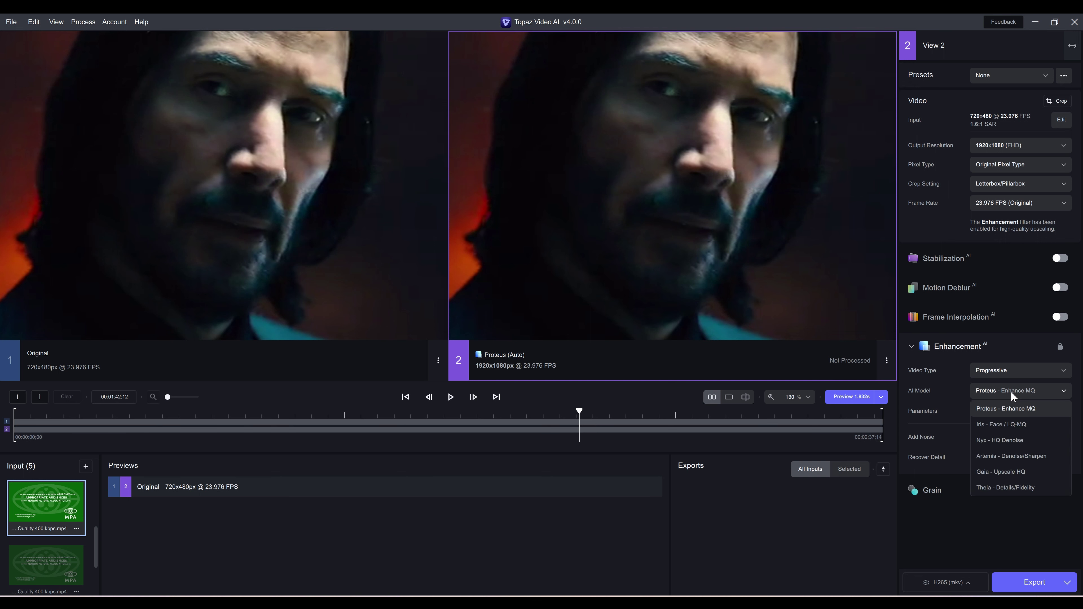
{"action": "left_click", "coordinate": [1003, 453]}
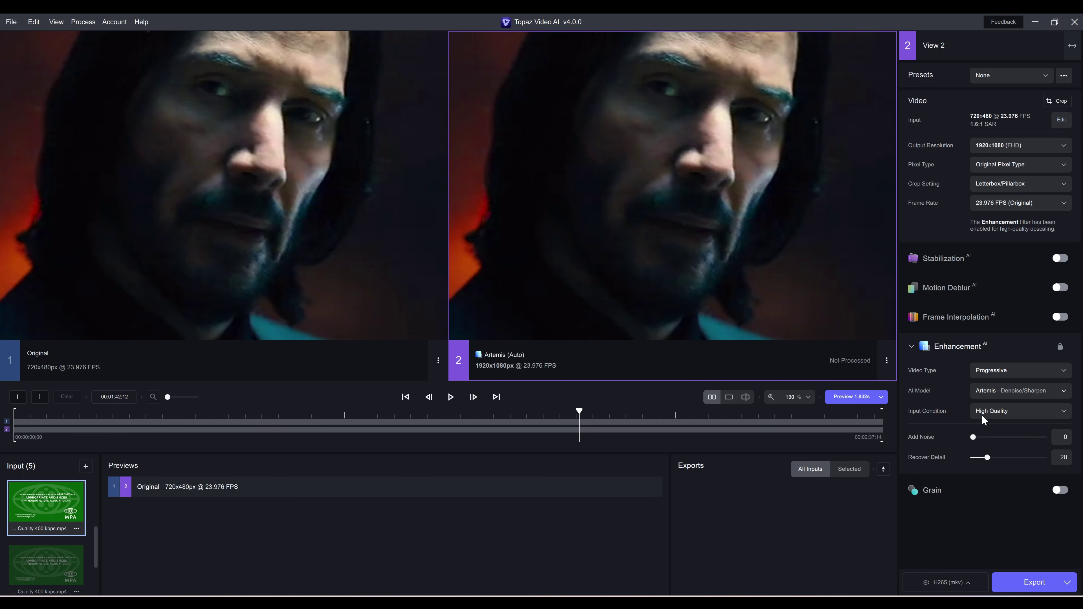
{"action": "left_click", "coordinate": [853, 398]}
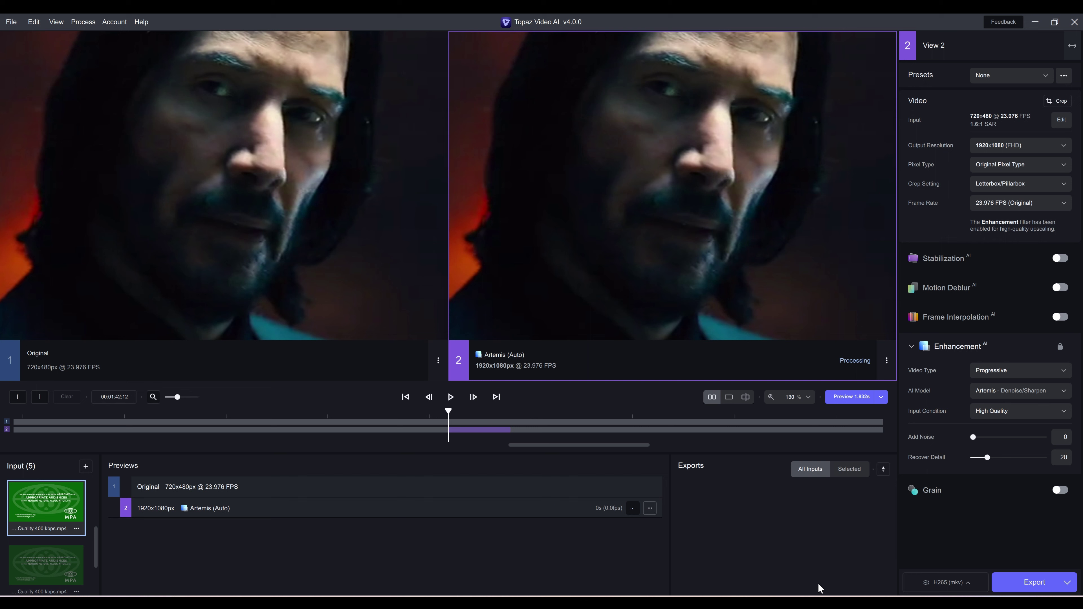
Step: Compare the eyes, nose and beard in the 400 kbps clip's Artemis preview with the original
{"action": "scroll", "coordinate": [775, 299], "scroll_direction": "up", "scroll_amount": 5}
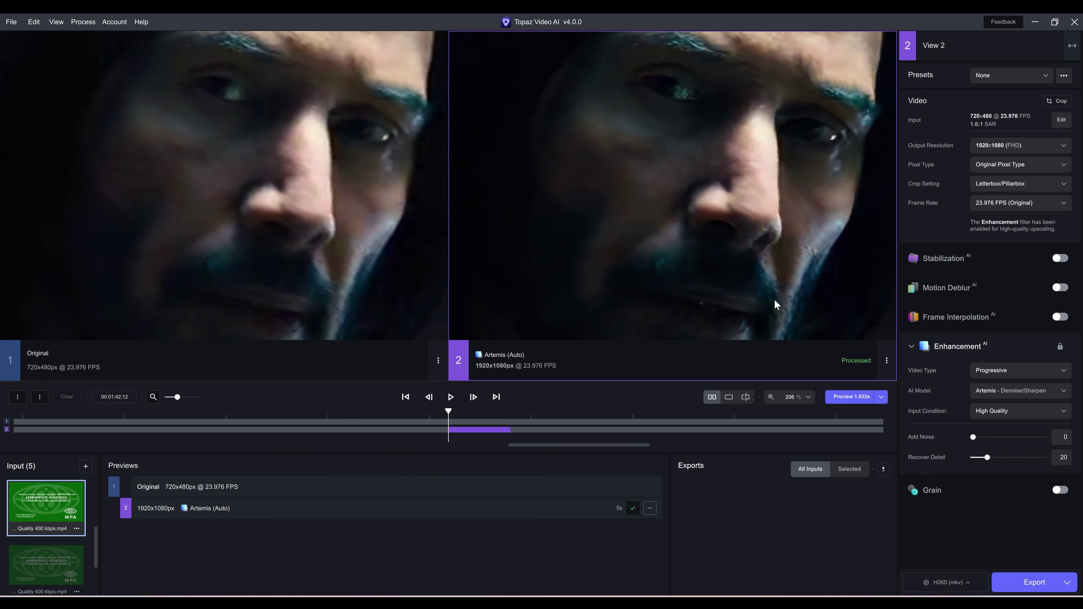
{"action": "left_click_drag", "start_coordinate": [770, 333], "coordinate": [786, 158]}
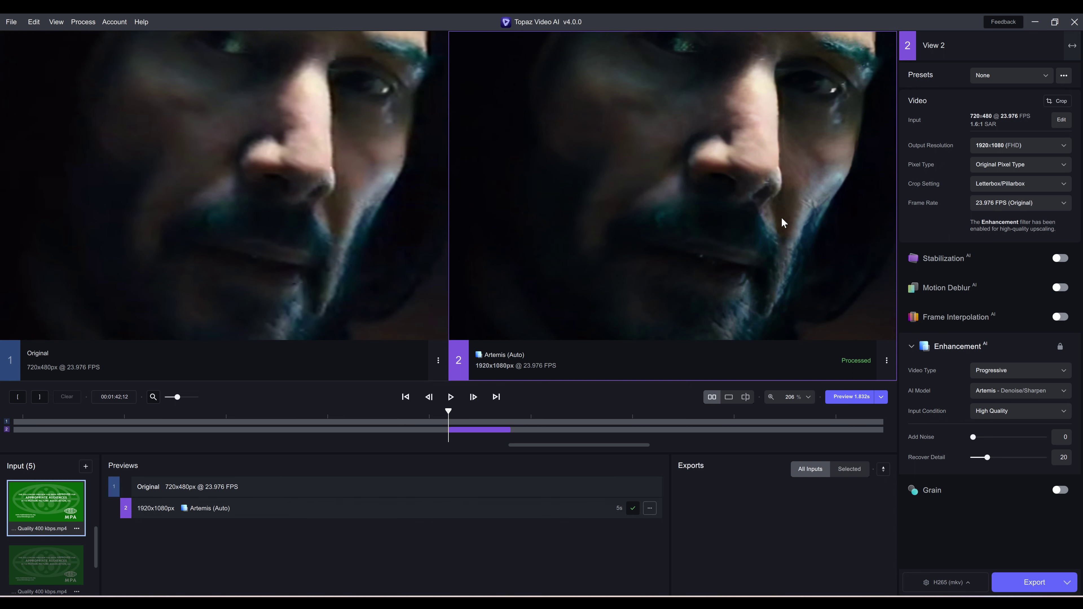
{"action": "scroll", "coordinate": [687, 235], "scroll_direction": "down", "scroll_amount": 3}
{"action": "left_click_drag", "start_coordinate": [699, 214], "coordinate": [740, 213]}
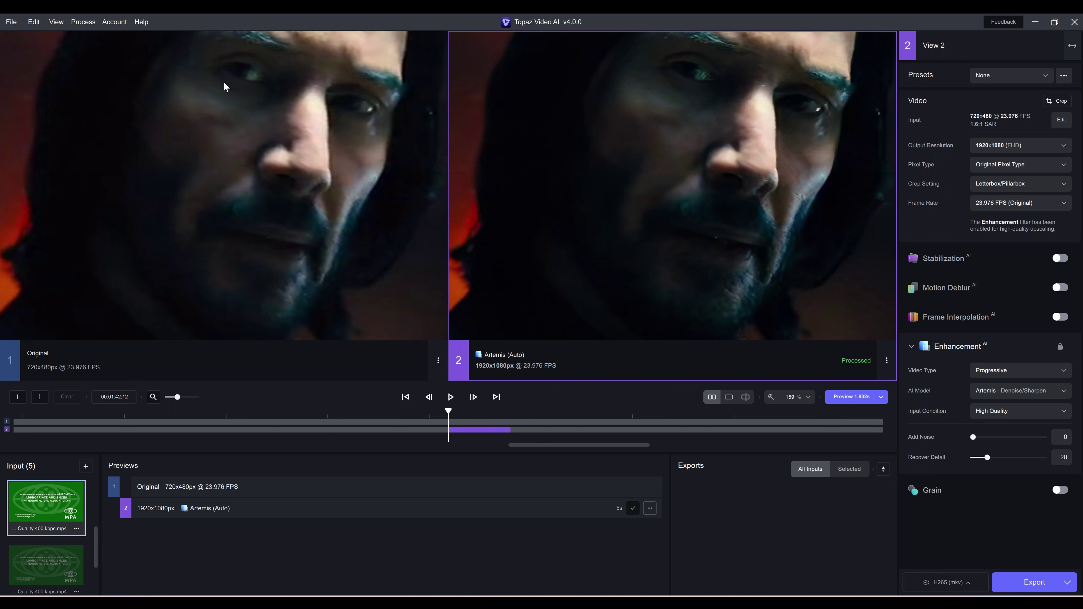
{"action": "scroll", "coordinate": [359, 182], "scroll_direction": "down", "scroll_amount": 3}
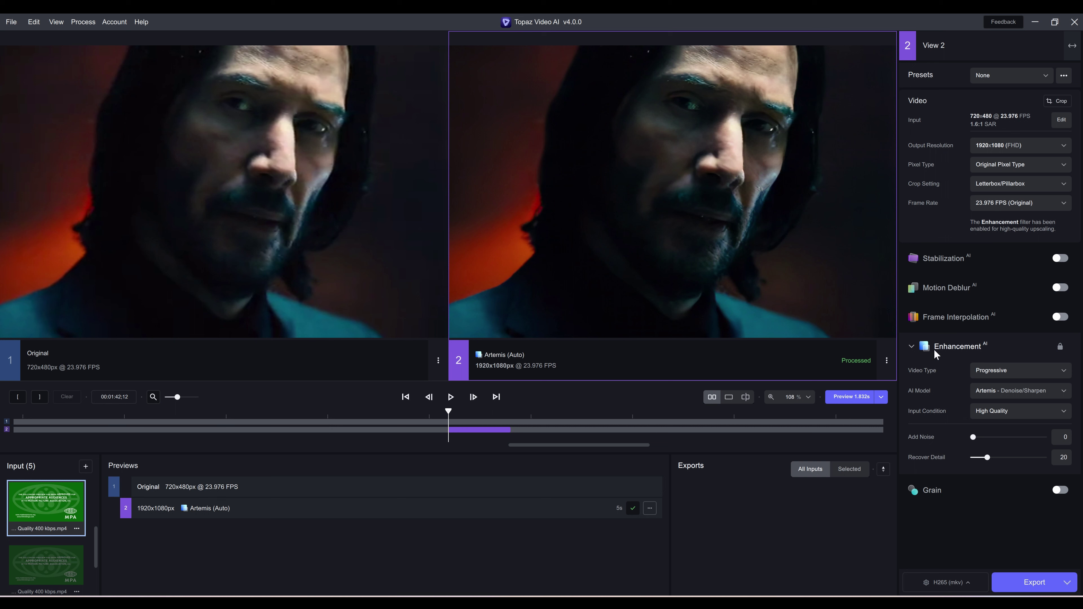
Step: Render a second Artemis preview with the input condition set to Medium Quality and compare the man's face with the original
{"action": "left_click", "coordinate": [1001, 411]}
{"action": "left_click", "coordinate": [1000, 442]}
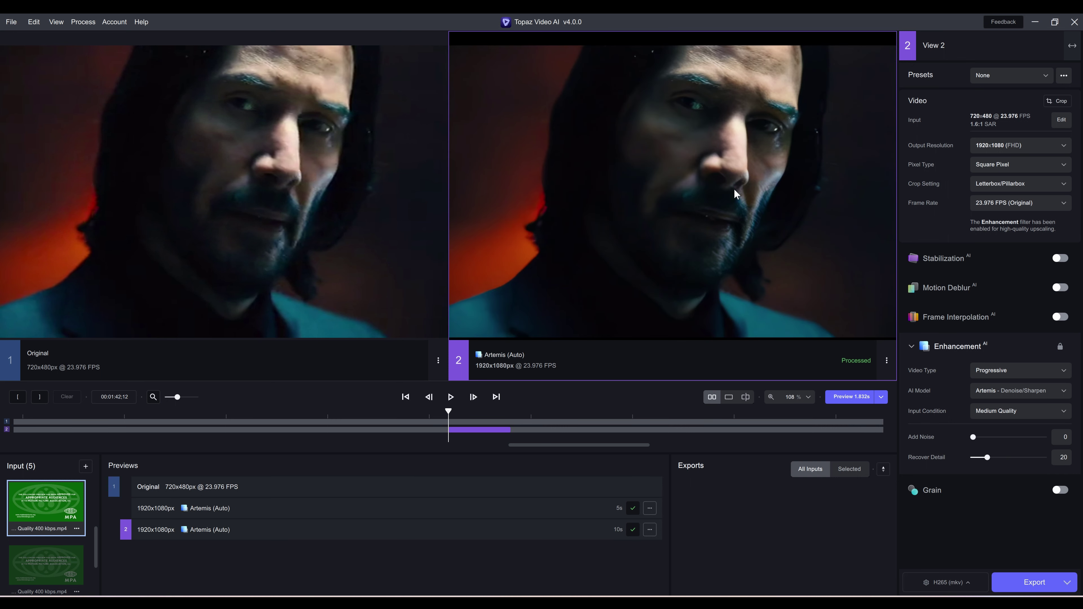
{"action": "scroll", "coordinate": [730, 181], "scroll_direction": "up", "scroll_amount": 3}
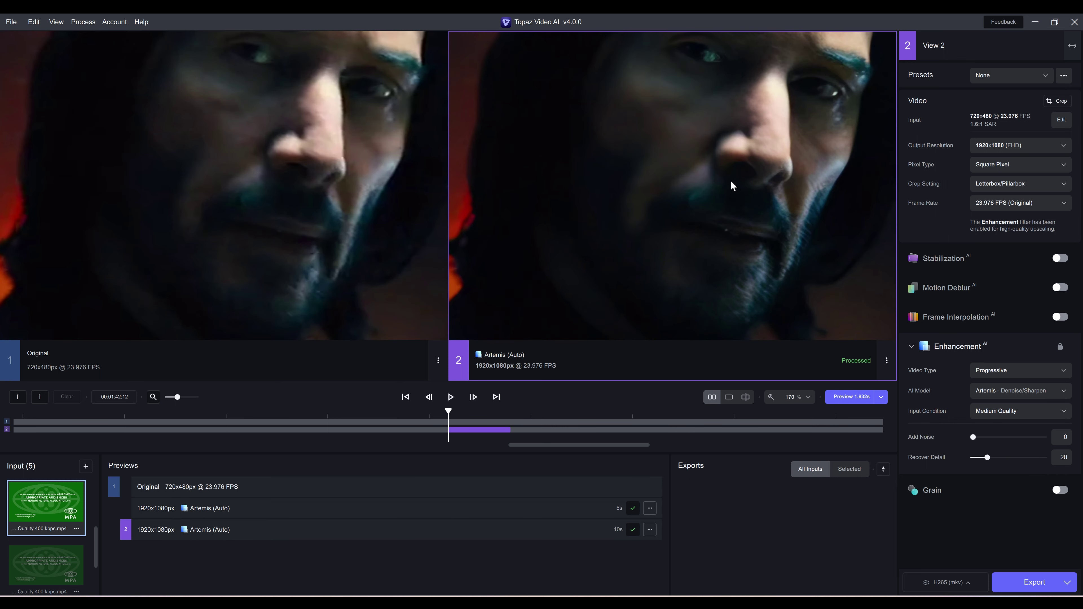
{"action": "scroll", "coordinate": [777, 200], "scroll_direction": "down", "scroll_amount": 2}
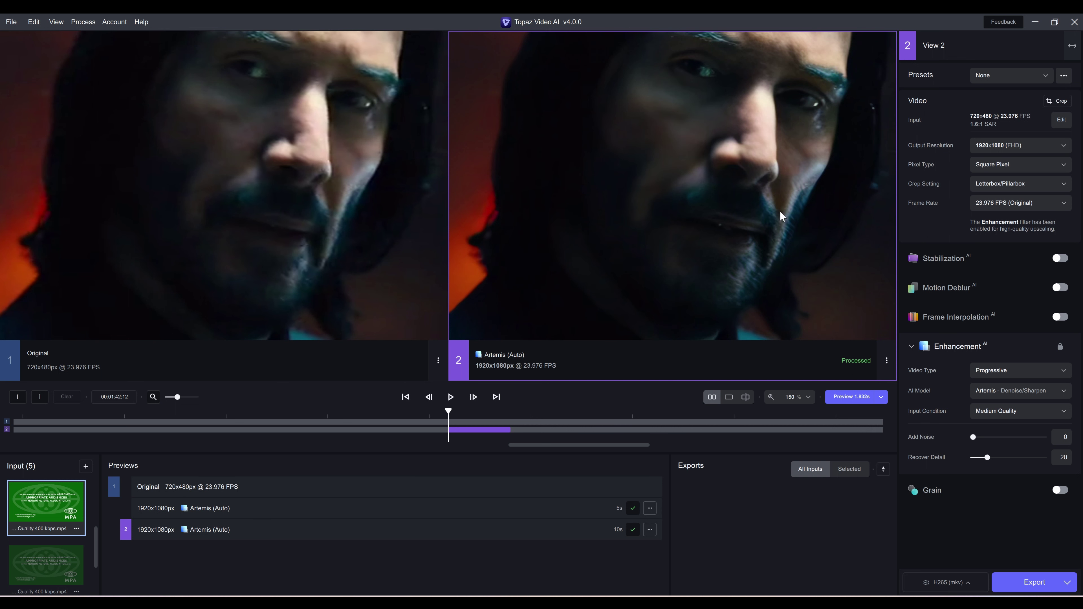
{"action": "scroll", "coordinate": [766, 184], "scroll_direction": "down", "scroll_amount": 2}
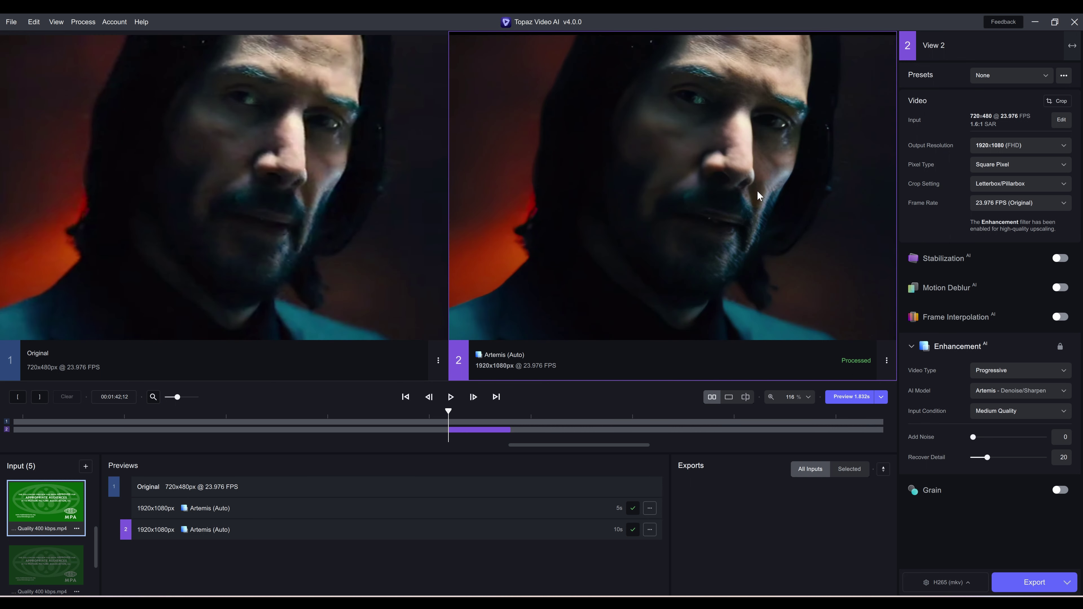
{"action": "scroll", "coordinate": [757, 195], "scroll_direction": "down", "scroll_amount": 1}
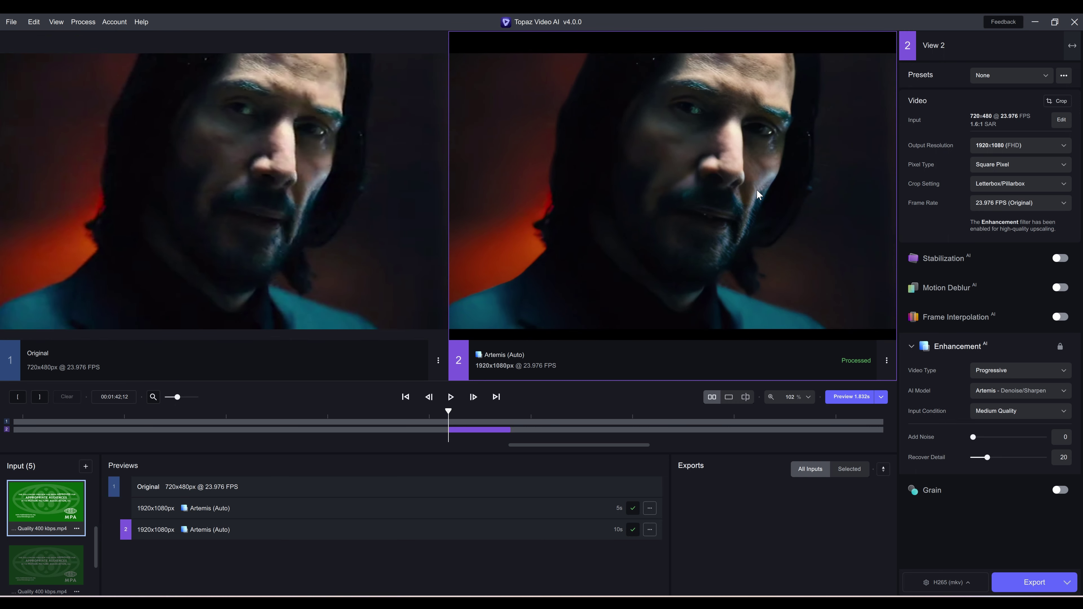
{"action": "scroll", "coordinate": [757, 195], "scroll_direction": "up", "scroll_amount": 1}
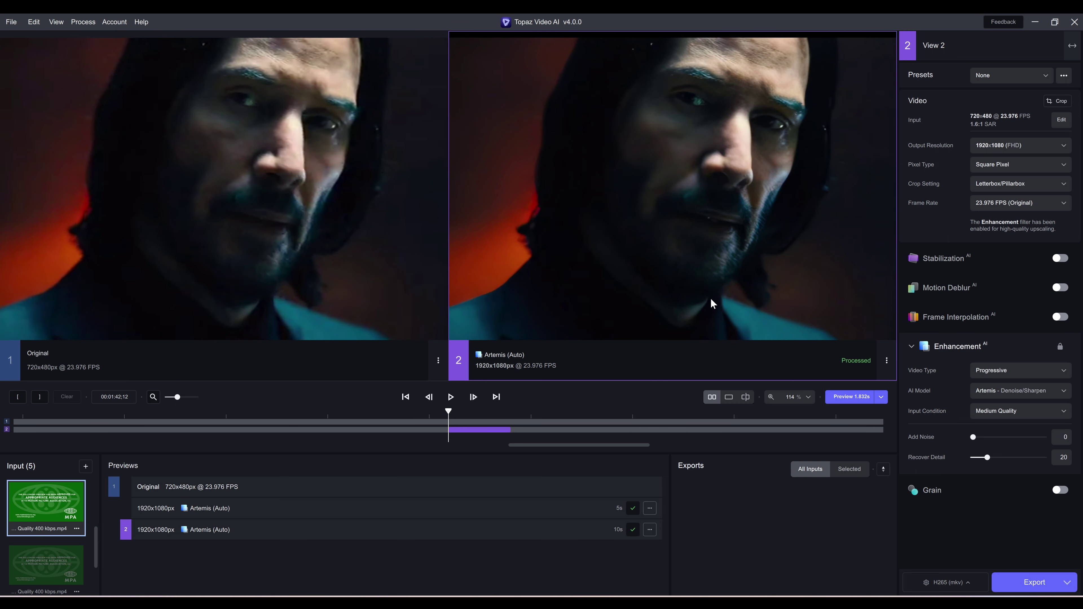
Step: Play the range to 00:01:43;16 and alternate View 2 between the High Quality and Medium Quality Artemis previews to compare them
{"action": "key", "text": "space"}
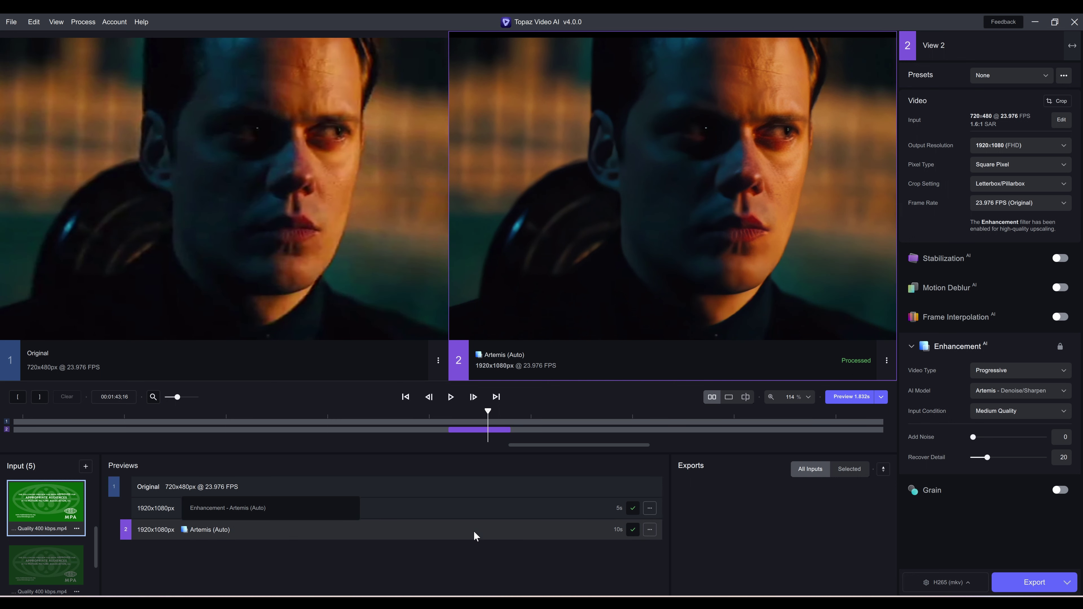
{"action": "left_click", "coordinate": [517, 515]}
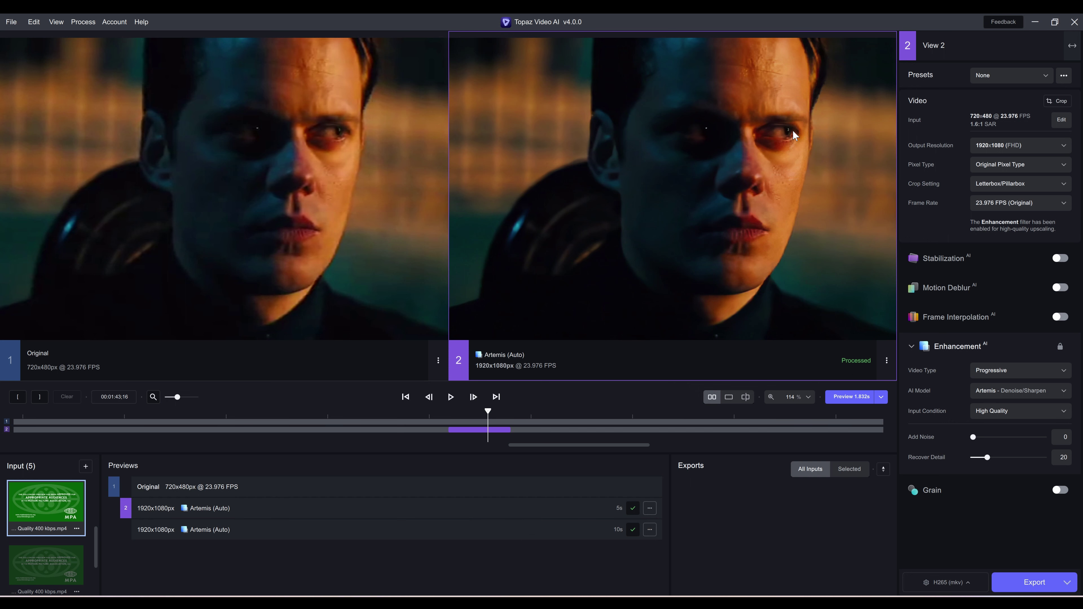
{"action": "left_click", "coordinate": [533, 530]}
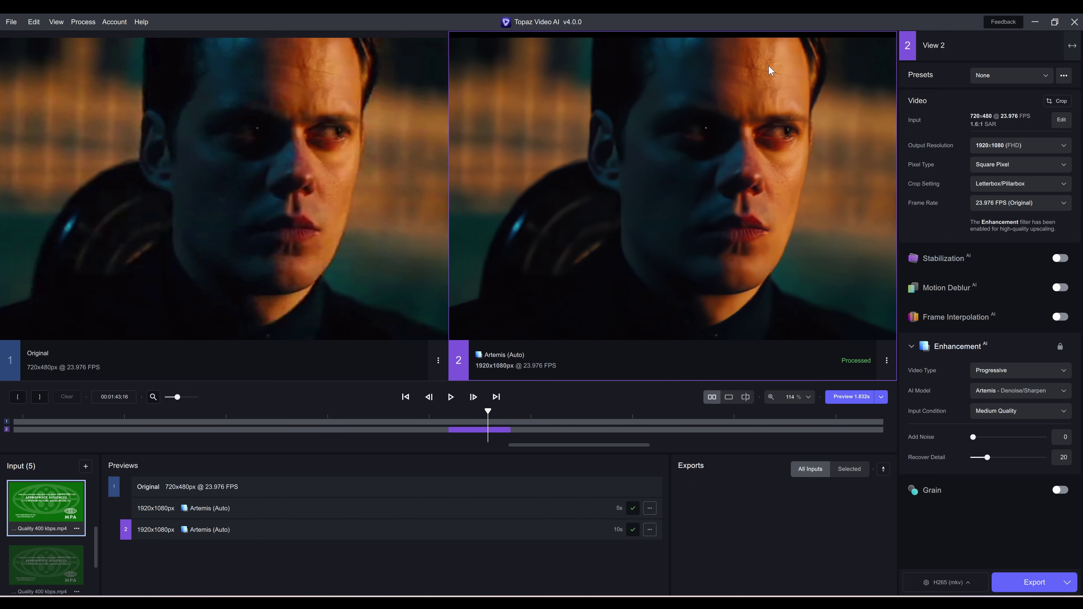
{"action": "left_click", "coordinate": [429, 507]}
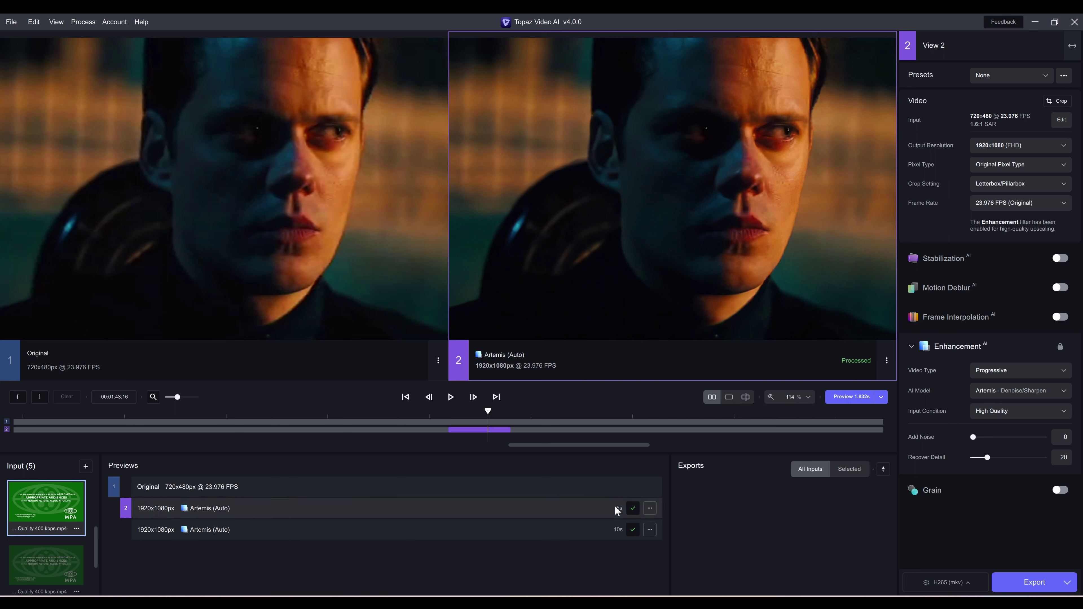
{"action": "left_click", "coordinate": [440, 529]}
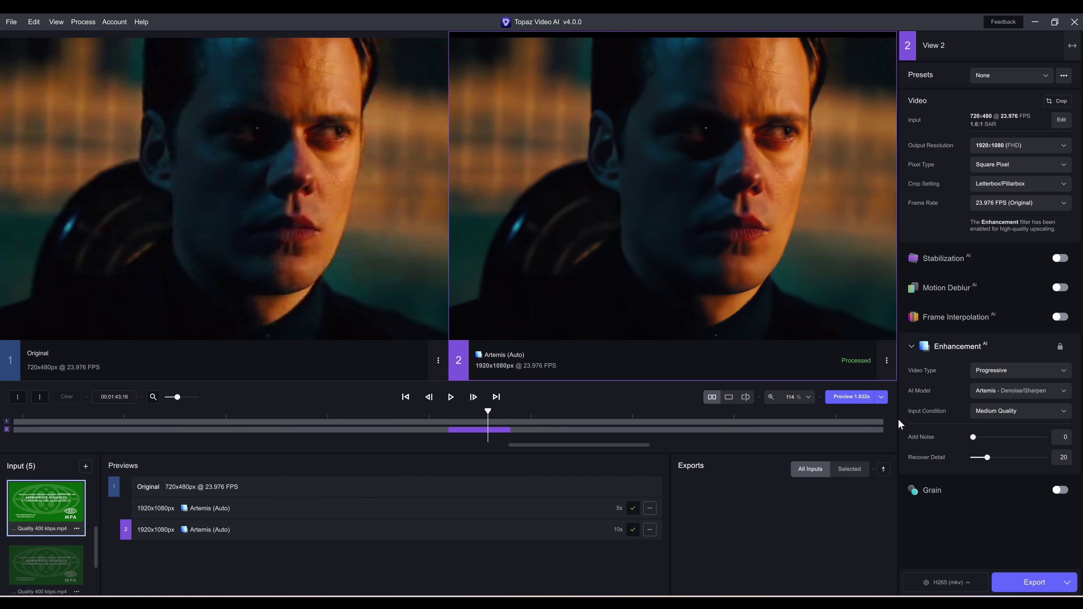
Step: Set the Artemis input condition to Low Quality and render a preview of the man's close-up at 00:01:43;16
{"action": "left_click", "coordinate": [1020, 412]}
{"action": "left_click", "coordinate": [997, 462]}
{"action": "left_click", "coordinate": [835, 397]}
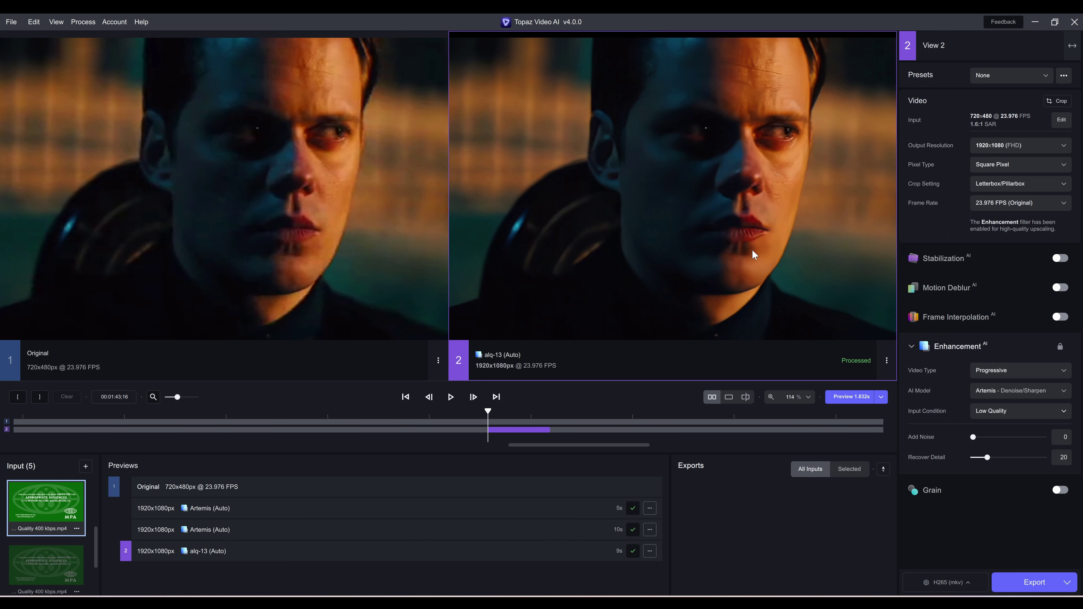
{"action": "mouse_move", "coordinate": [491, 416]}
{"action": "left_mouse_down"}
{"action": "mouse_move", "coordinate": [512, 417]}
{"action": "mouse_move", "coordinate": [489, 423]}
{"action": "left_mouse_up"}
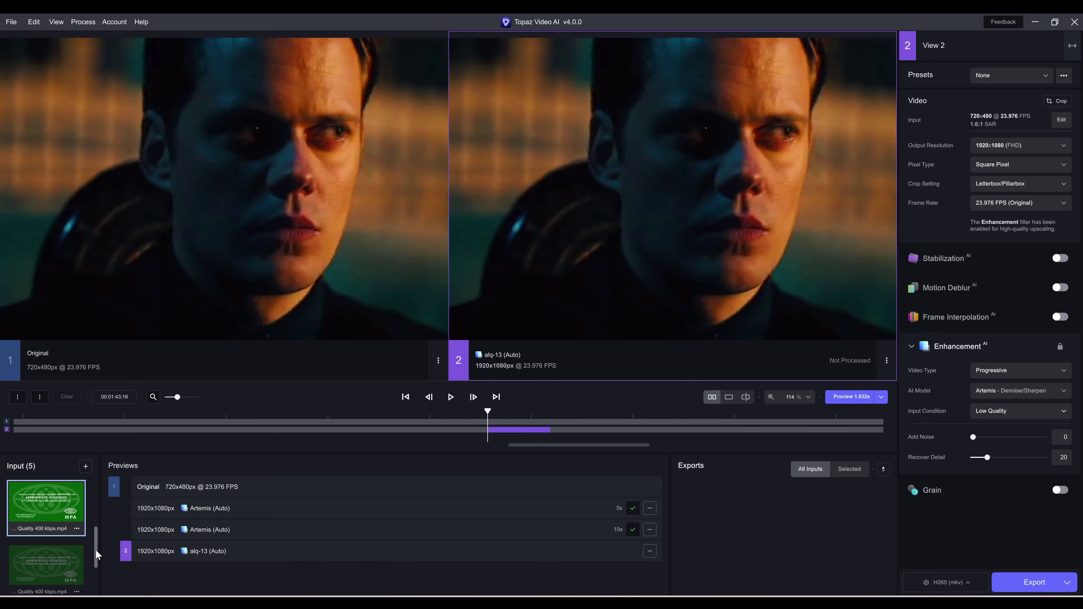
Step: Switch to the next clip in the input list, move the playhead to 00:01:42;08 and set View 1 to the original
{"action": "left_click_drag", "start_coordinate": [95, 550], "coordinate": [96, 554]}
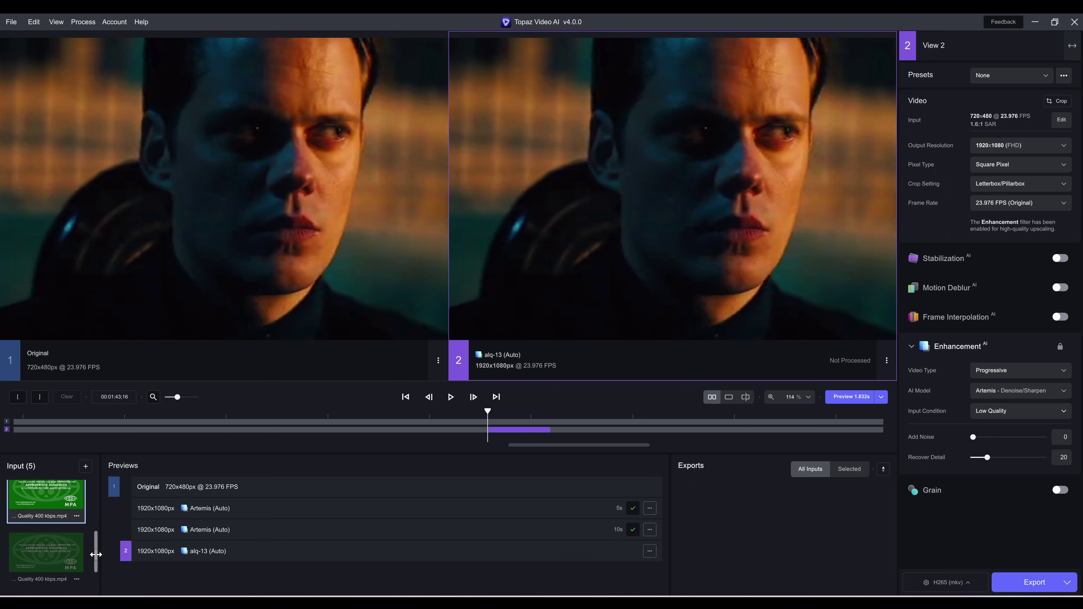
{"action": "left_click", "coordinate": [67, 557]}
{"action": "left_click_drag", "start_coordinate": [551, 413], "coordinate": [578, 428]}
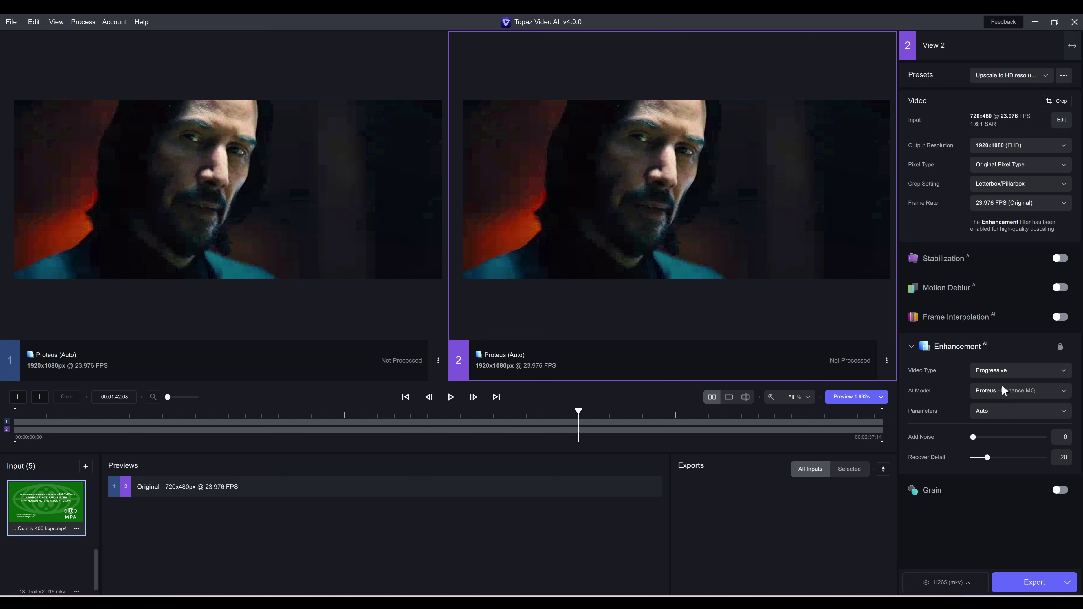
{"action": "left_click", "coordinate": [438, 360]}
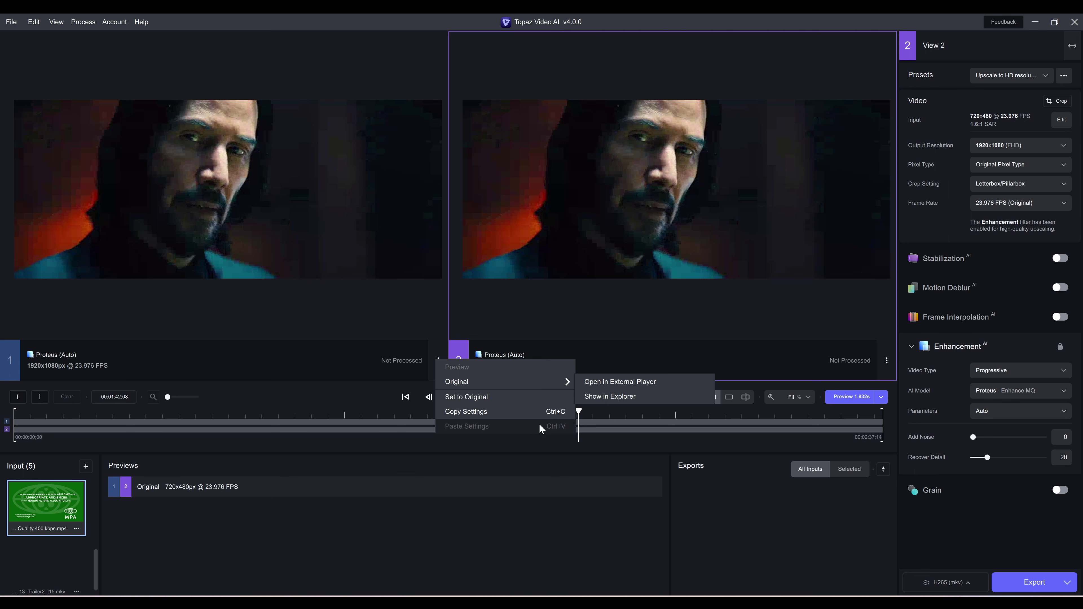
{"action": "left_click", "coordinate": [532, 400]}
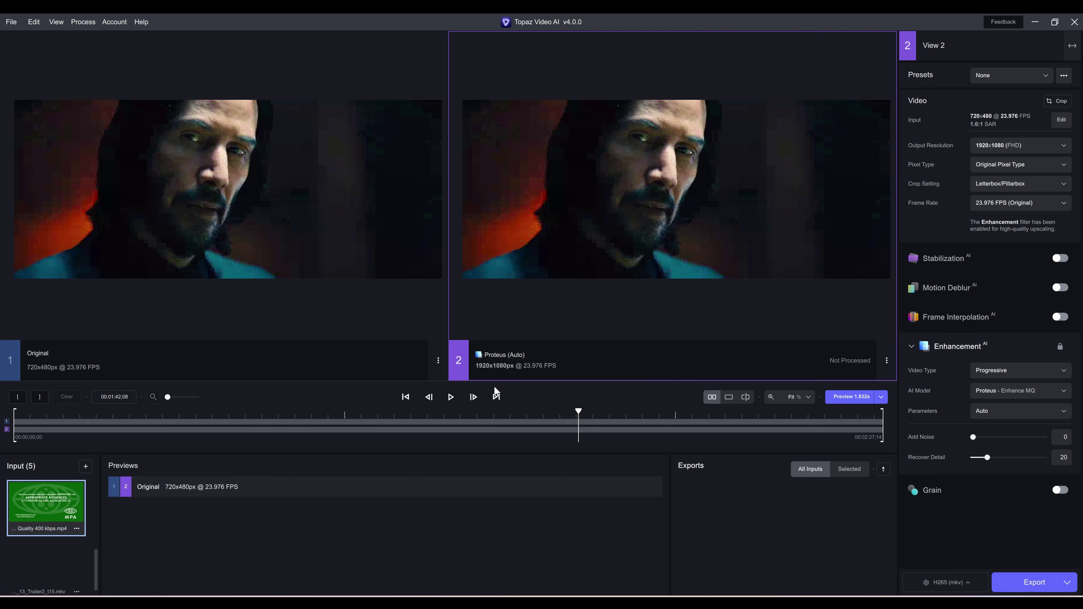
Step: Set View 2 to Square Pixel and Artemis - Denoise/Sharpen with High Quality input condition, and render a preview
{"action": "left_click", "coordinate": [1018, 169]}
{"action": "left_click", "coordinate": [1000, 201]}
{"action": "left_click", "coordinate": [997, 393]}
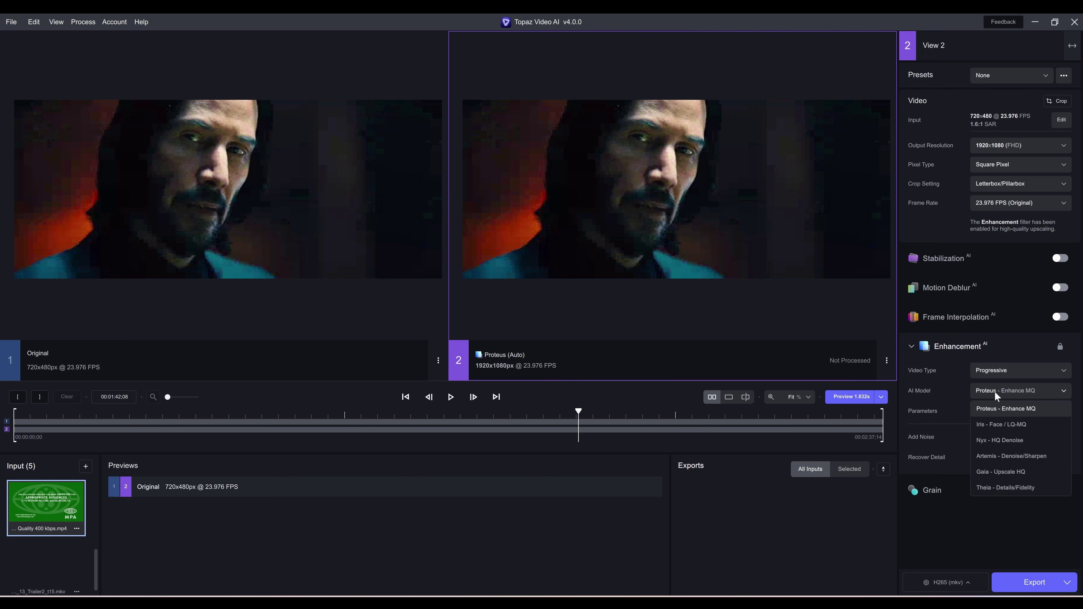
{"action": "left_click", "coordinate": [990, 457]}
{"action": "left_click", "coordinate": [1013, 418]}
{"action": "left_click", "coordinate": [1007, 433]}
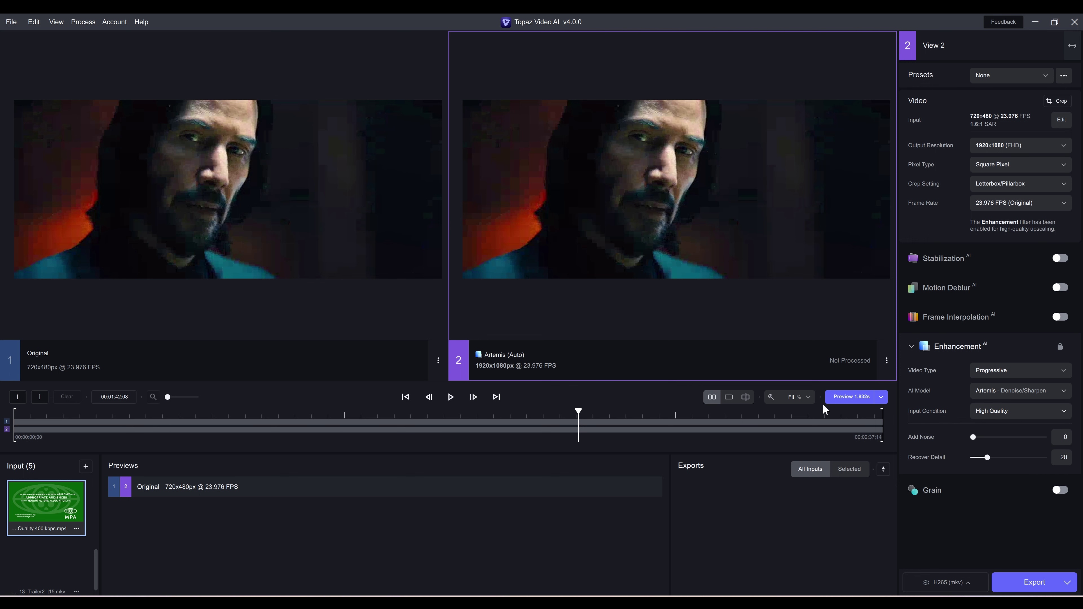
{"action": "left_click", "coordinate": [853, 397]}
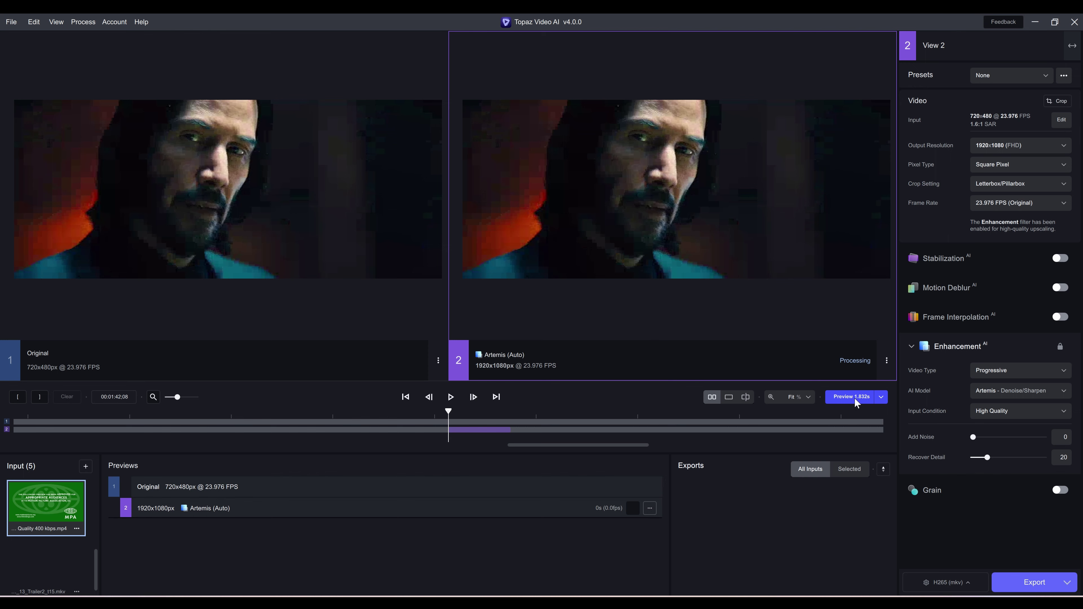
Step: Compare the bearded man's face in the High Quality Artemis preview with the original at close range
{"action": "scroll", "coordinate": [708, 304], "scroll_direction": "up", "scroll_amount": 2}
{"action": "scroll", "coordinate": [706, 304], "scroll_direction": "up", "scroll_amount": 2}
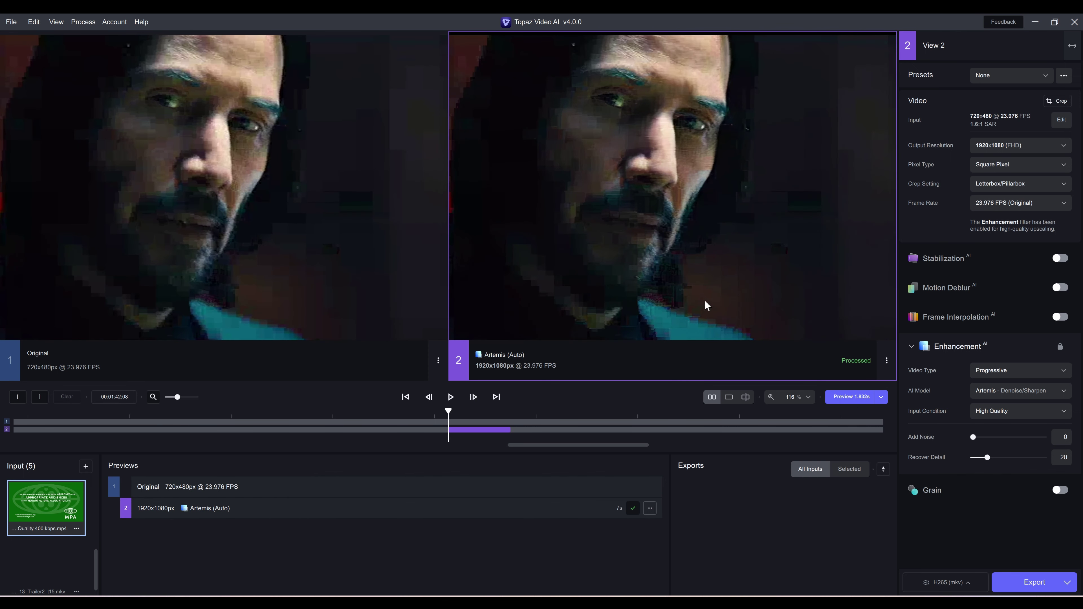
{"action": "left_click_drag", "start_coordinate": [694, 233], "coordinate": [729, 258]}
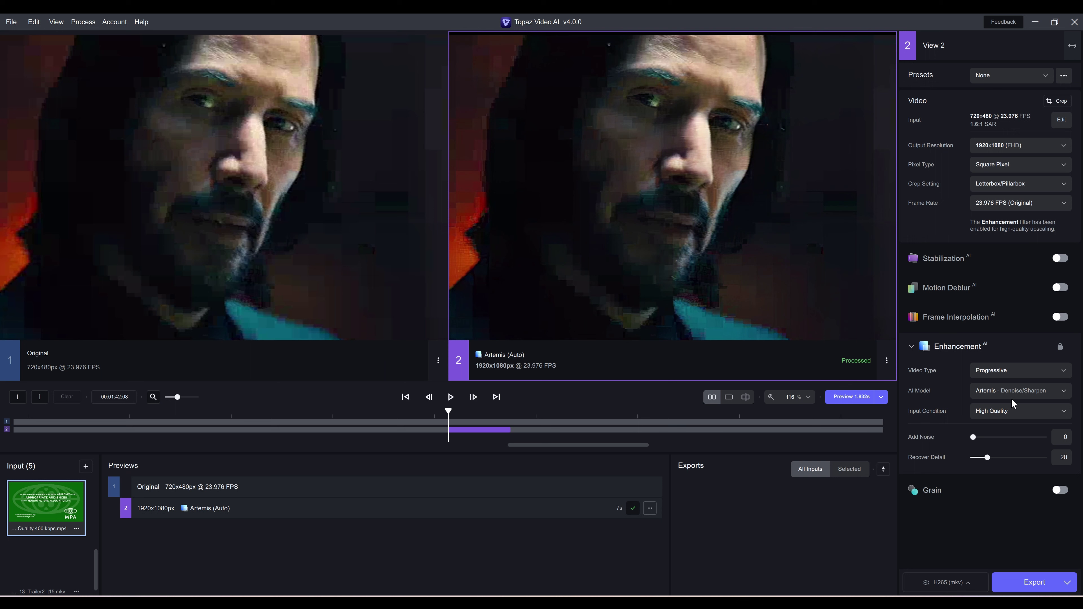
Step: Render an Artemis preview with the input condition set to Medium Quality and compare the bearded man's face with the original
{"action": "left_click", "coordinate": [994, 411]}
{"action": "left_click", "coordinate": [997, 446]}
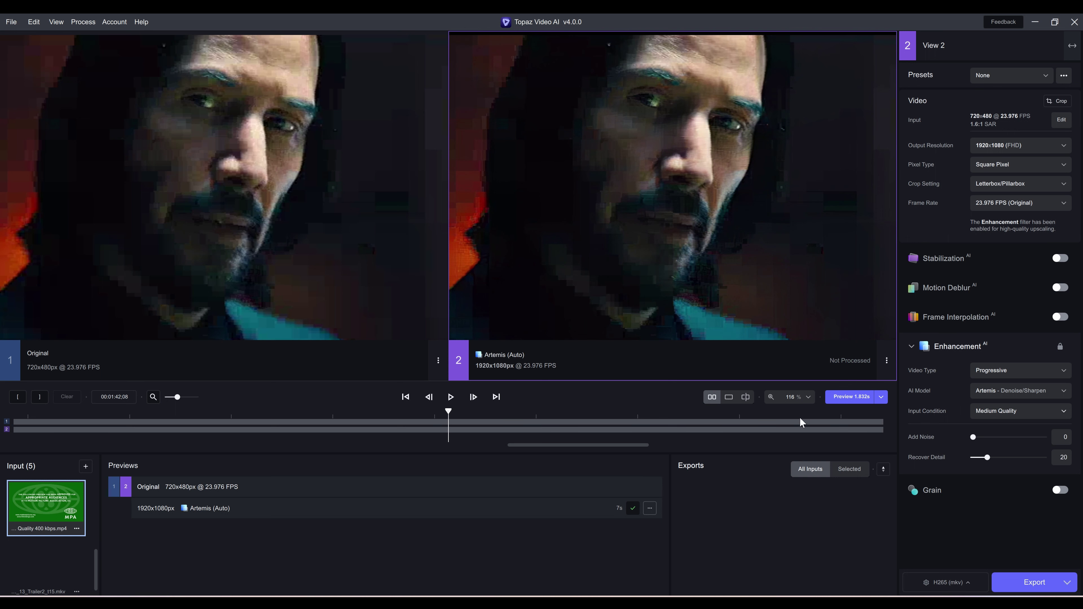
{"action": "left_click", "coordinate": [839, 397]}
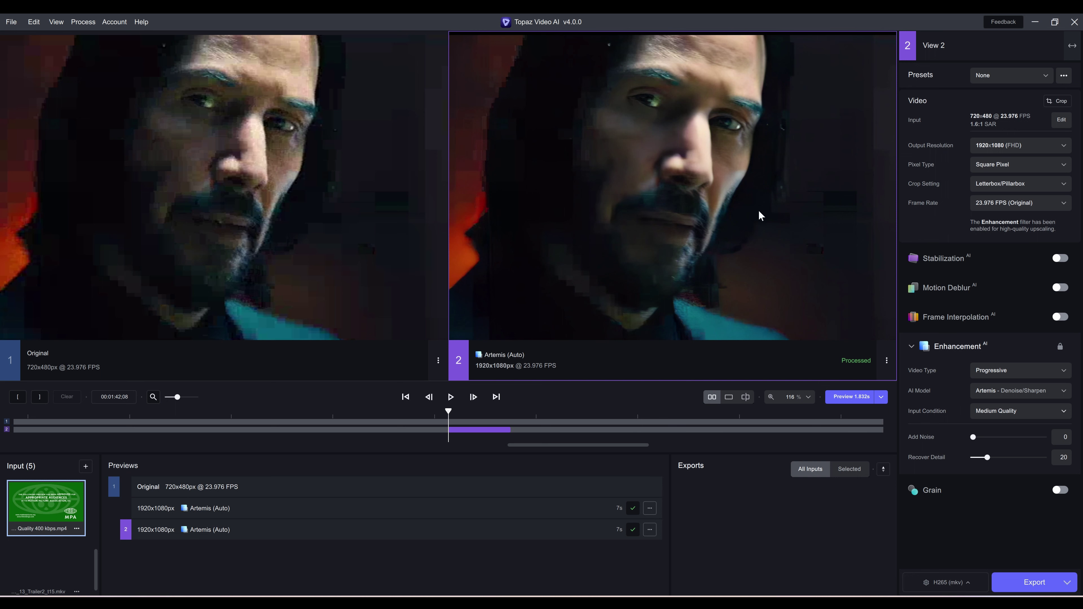
{"action": "scroll", "coordinate": [697, 213], "scroll_direction": "down", "scroll_amount": 5}
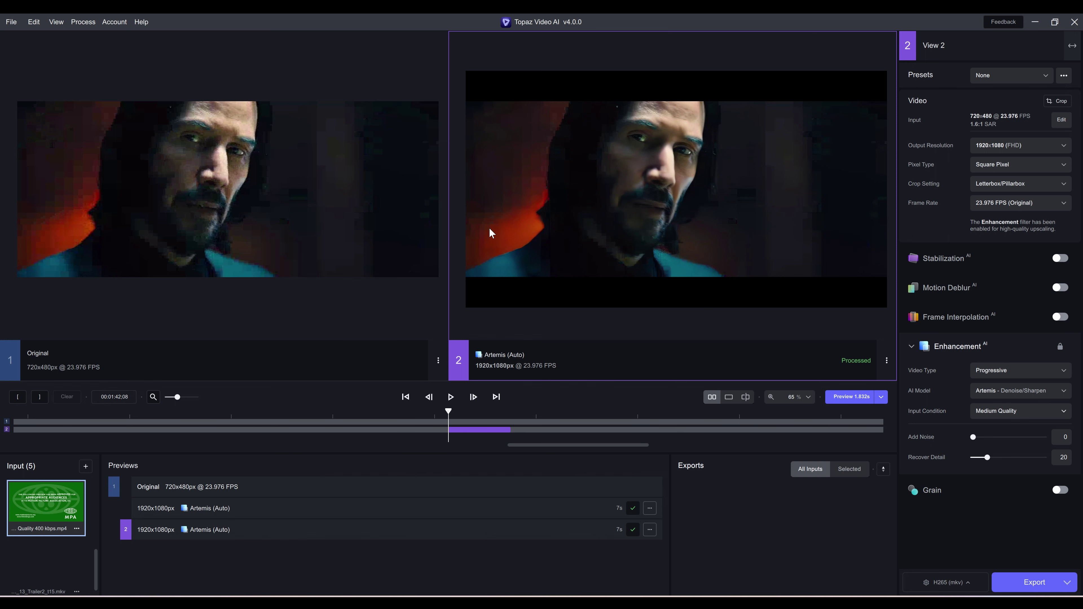
{"action": "scroll", "coordinate": [669, 200], "scroll_direction": "up", "scroll_amount": 4}
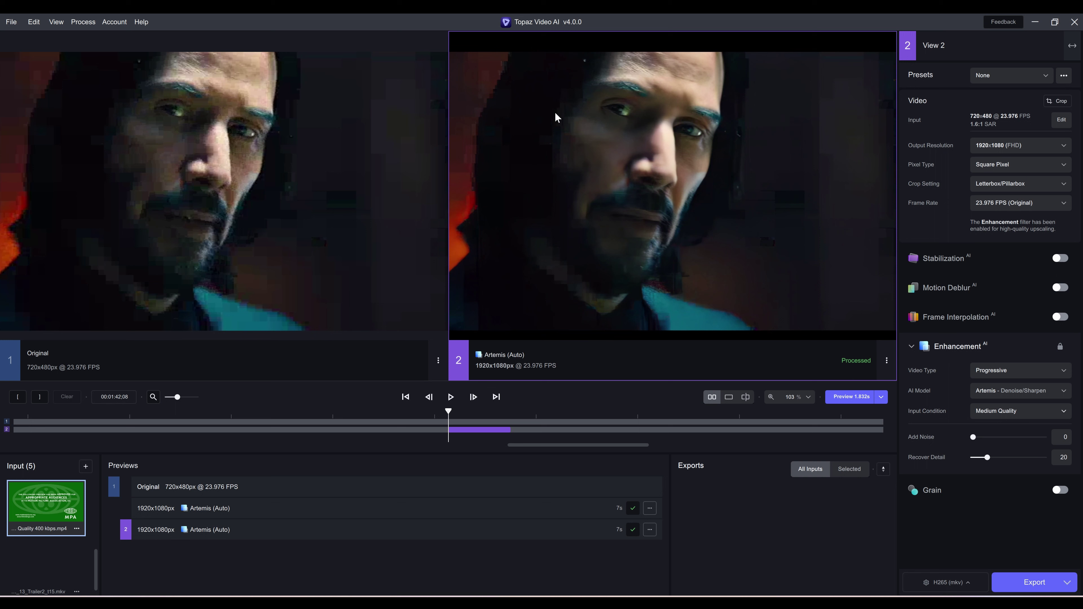
{"action": "scroll", "coordinate": [675, 237], "scroll_direction": "down", "scroll_amount": 2}
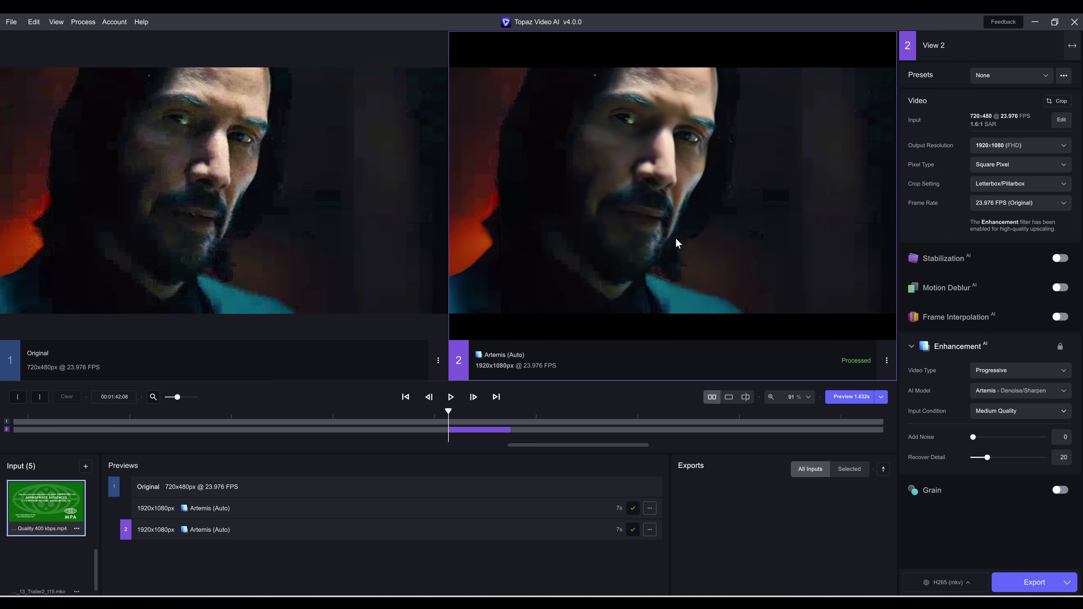
Step: Render a third Artemis preview of this clip with the input condition set to Low Quality
{"action": "left_click", "coordinate": [1000, 410]}
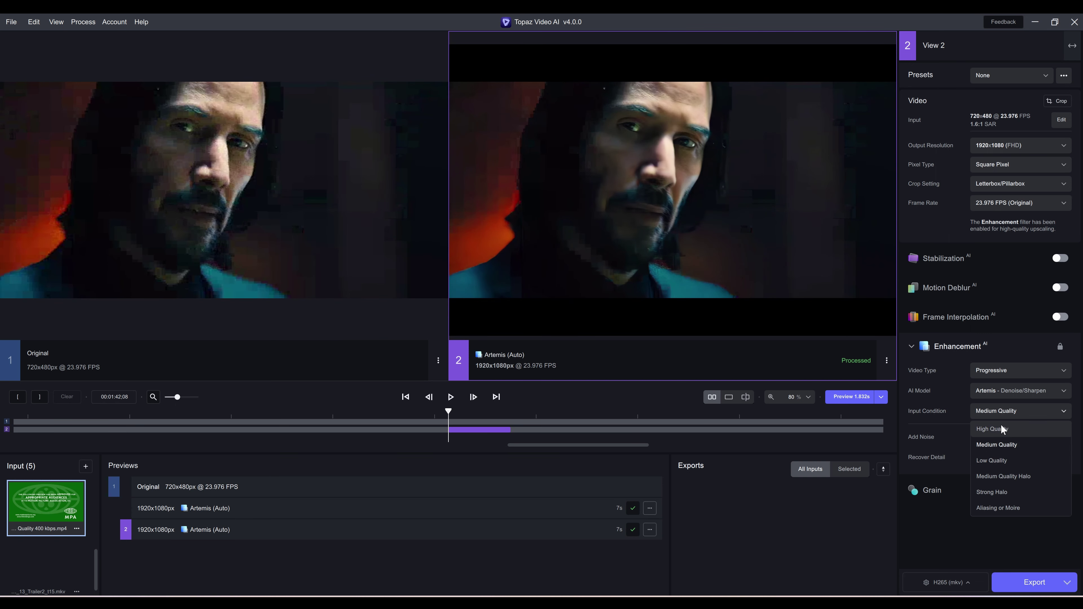
{"action": "left_click", "coordinate": [1000, 460]}
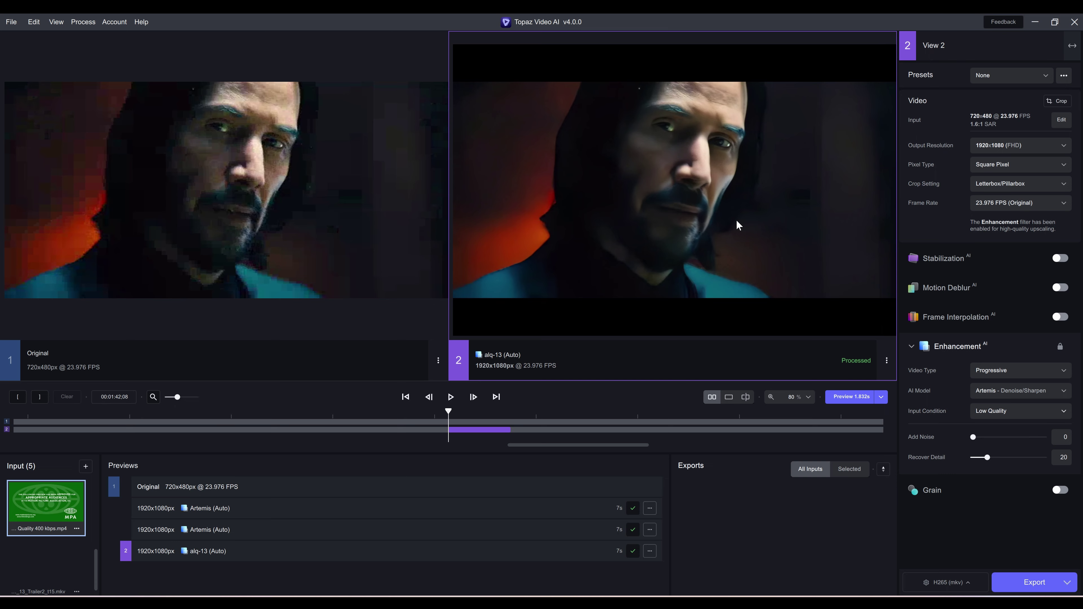
{"action": "left_click_drag", "start_coordinate": [713, 219], "coordinate": [673, 205]}
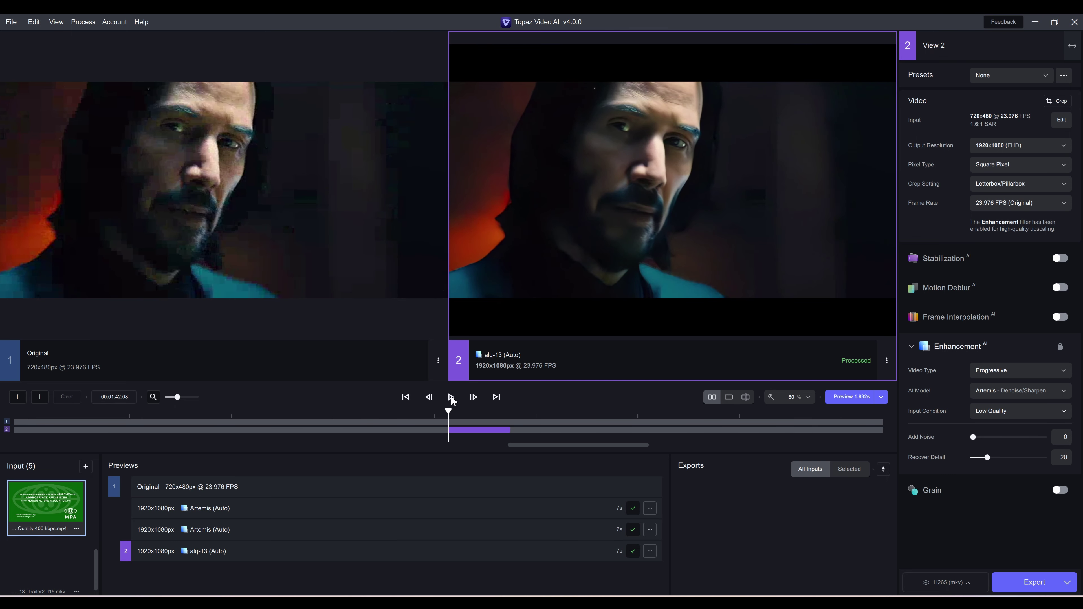
Step: Play the Low Quality preview and alternate between its bearded man and car shots to compare both faces with the original
{"action": "left_click", "coordinate": [451, 397]}
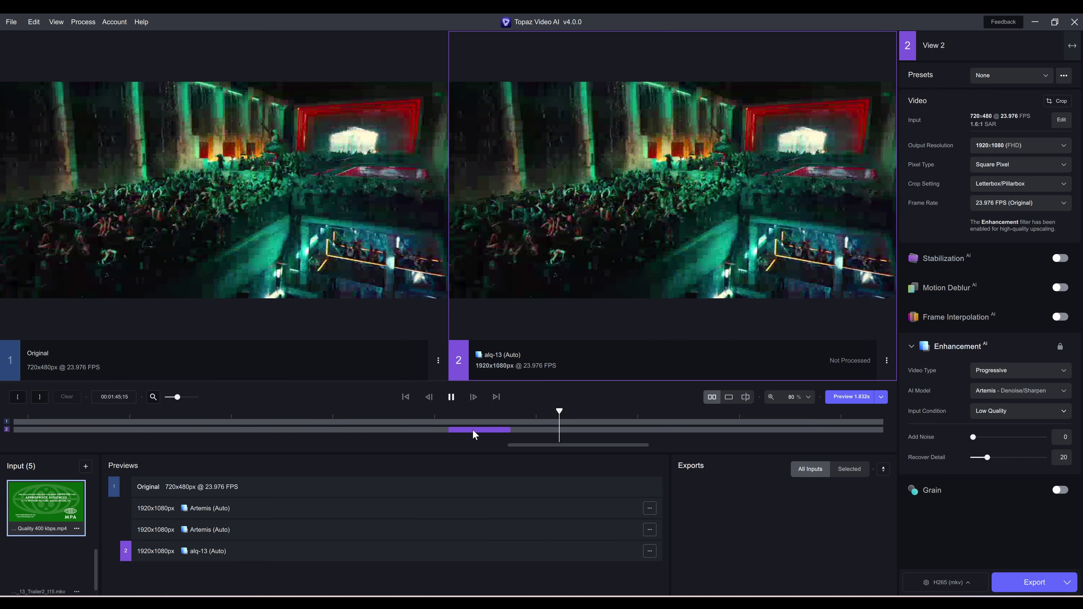
{"action": "left_click", "coordinate": [467, 430]}
{"action": "left_click", "coordinate": [477, 430]}
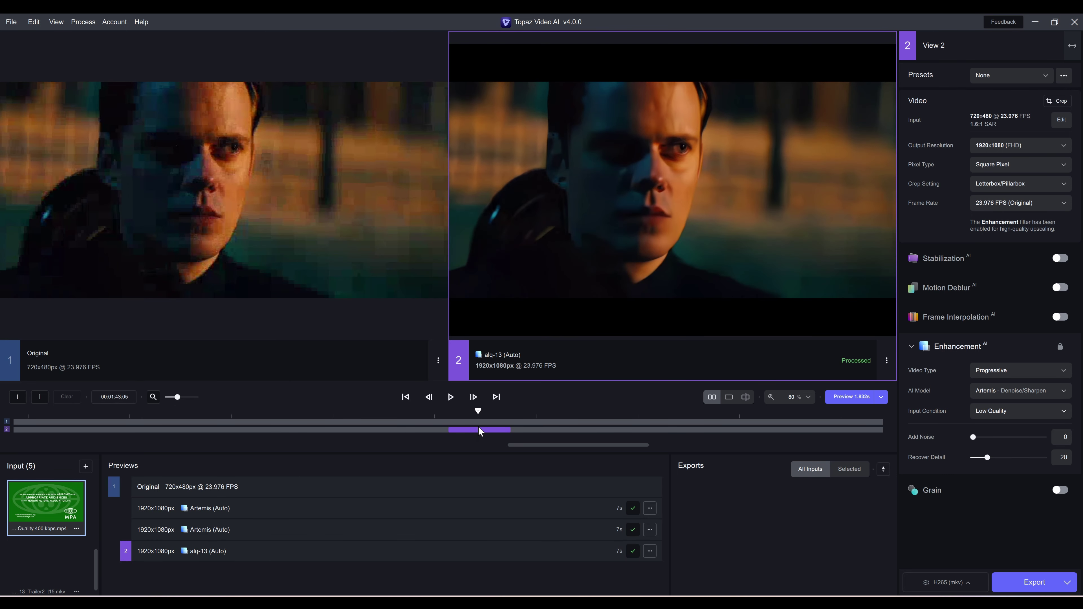
{"action": "left_click", "coordinate": [467, 430]}
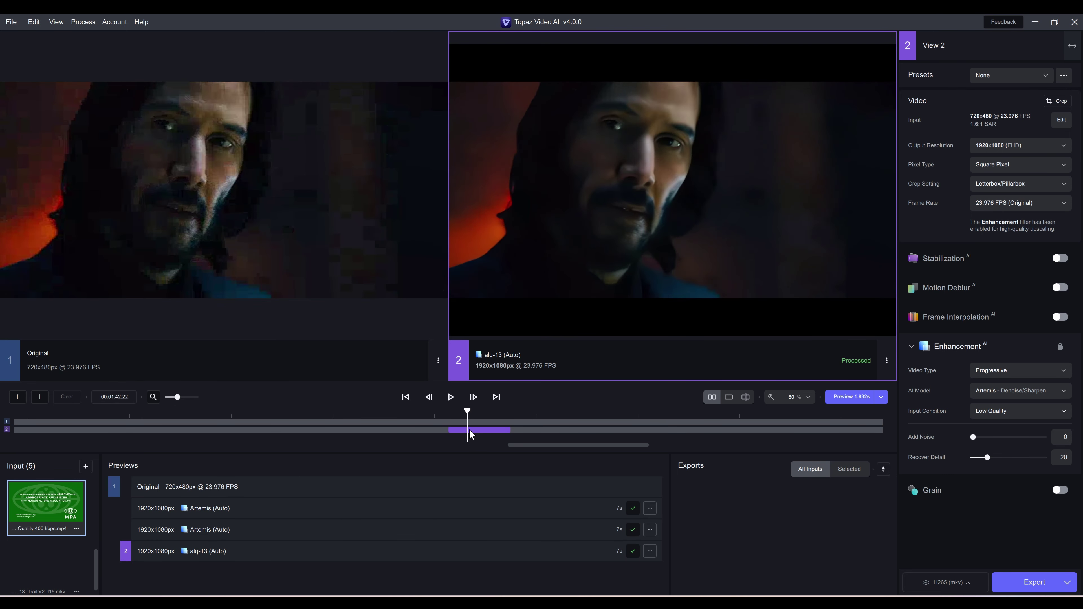
{"action": "left_click", "coordinate": [478, 431]}
{"action": "left_click", "coordinate": [469, 430]}
{"action": "left_click", "coordinate": [479, 431]}
{"action": "mouse_move", "coordinate": [480, 432]}
{"action": "left_mouse_down"}
{"action": "mouse_move", "coordinate": [500, 435]}
{"action": "mouse_move", "coordinate": [464, 434]}
{"action": "mouse_move", "coordinate": [486, 434]}
{"action": "left_mouse_up"}
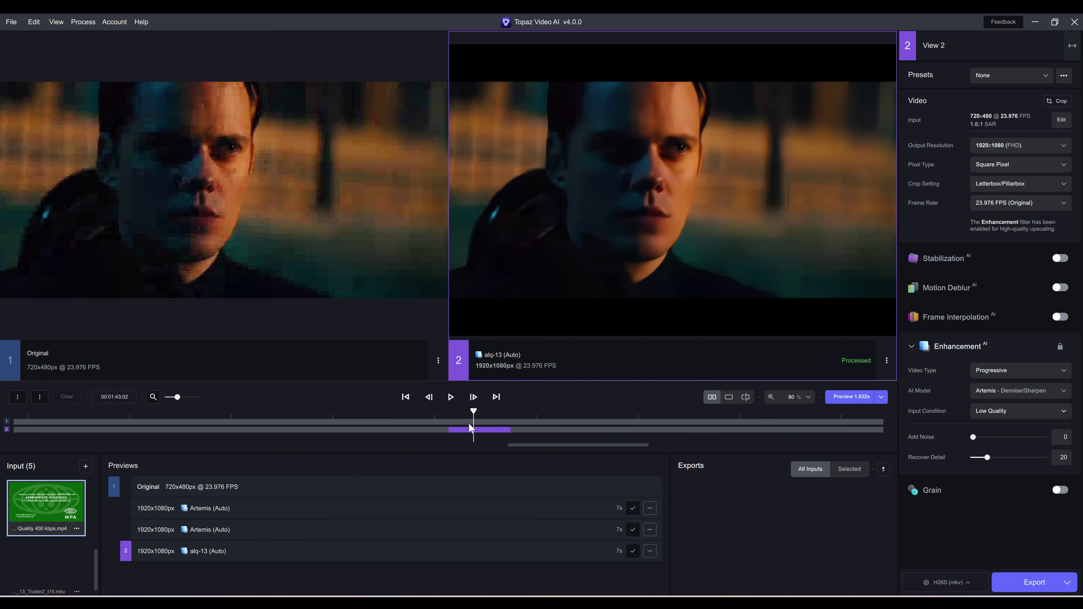
{"action": "left_click", "coordinate": [457, 432]}
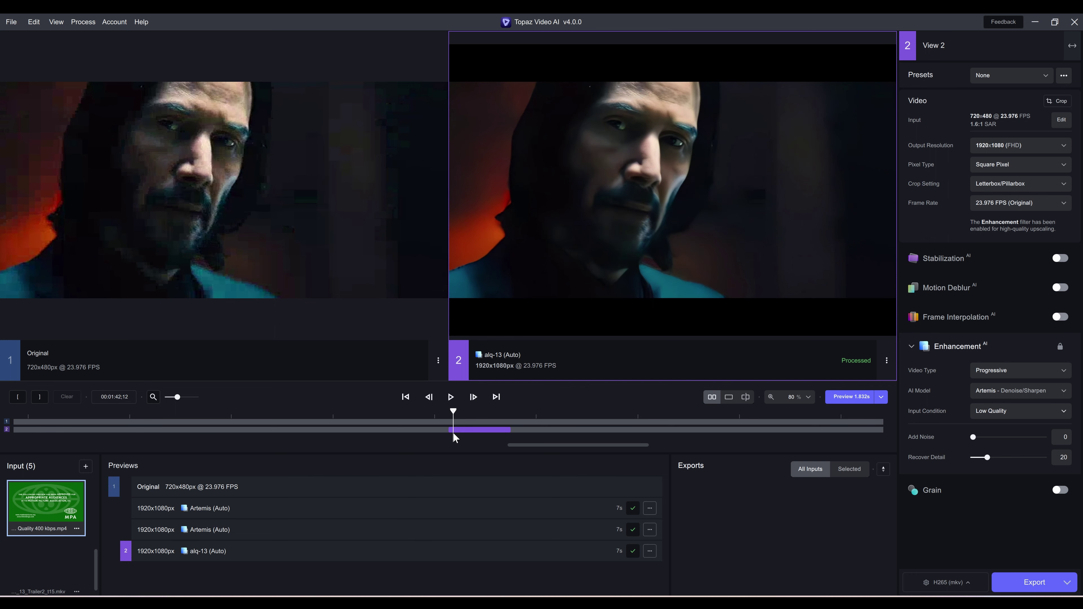
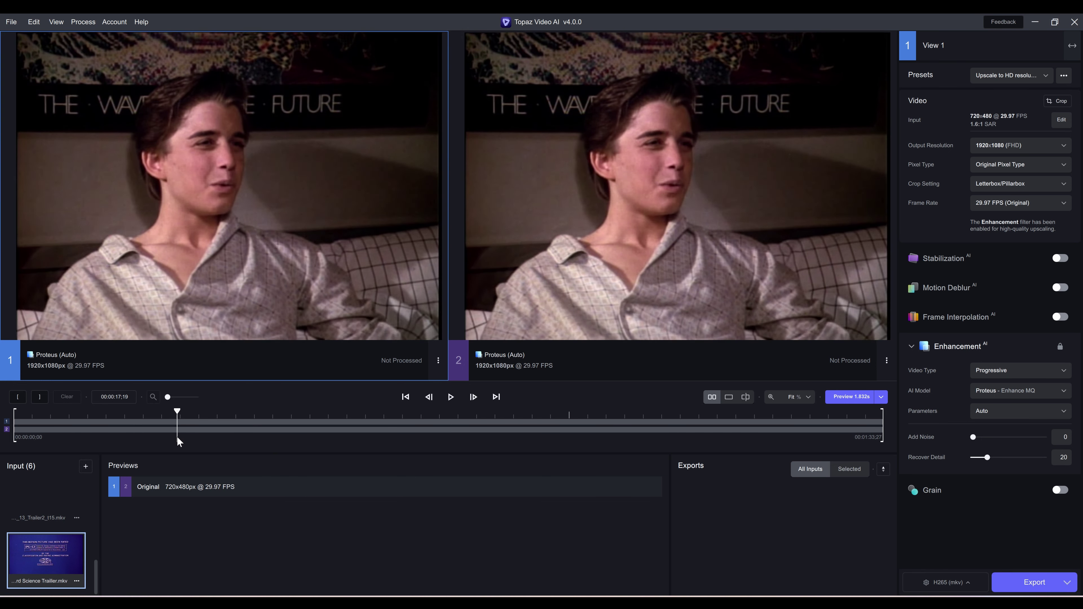
Step: Inspect the young man's face in the Science Trailler.mkv clip and set View 1's output frame rate to 23.976 FPS
{"action": "scroll", "coordinate": [628, 220], "scroll_direction": "up", "scroll_amount": 5}
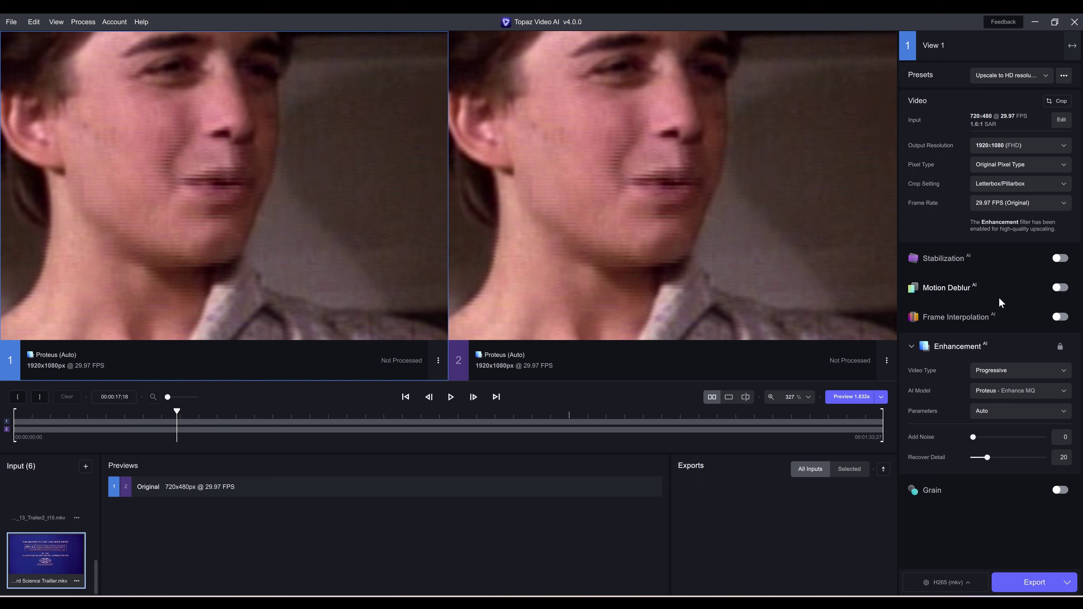
{"action": "left_click", "coordinate": [1023, 326]}
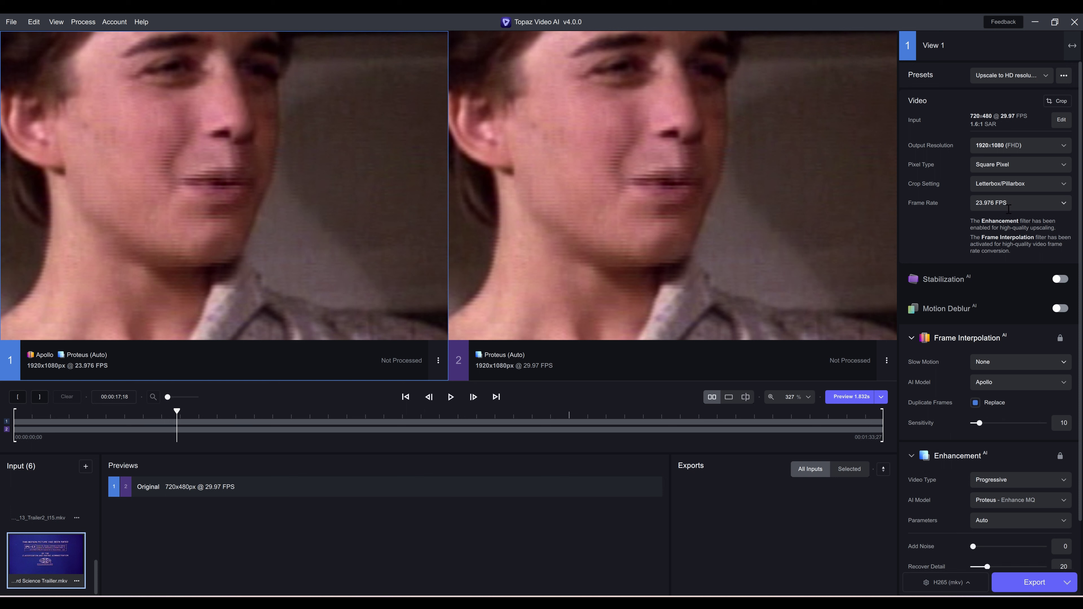
{"action": "left_click", "coordinate": [1018, 204]}
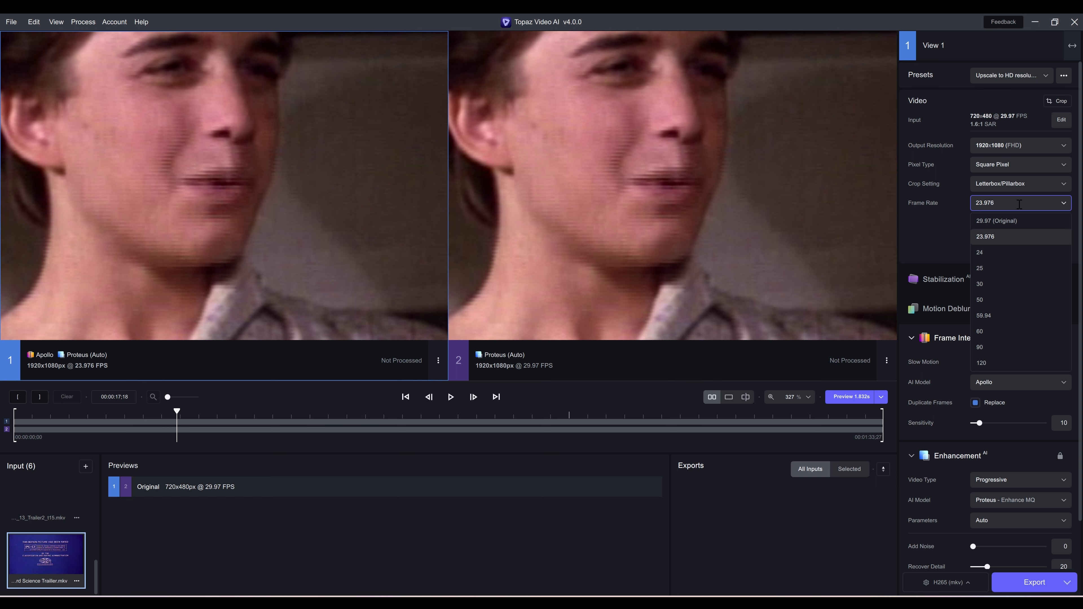
{"action": "left_click", "coordinate": [999, 237]}
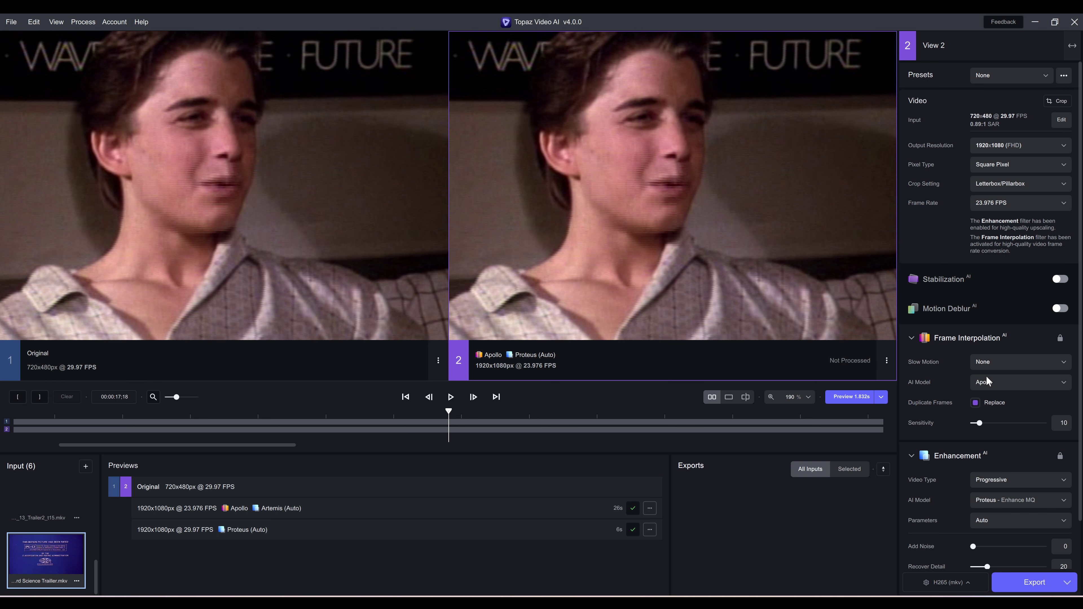
Step: Set View 2's enhancement model to Artemis - Denoise/Sharpen, render a preview at 00:00:17;18 and examine the young man's mouth up close
{"action": "left_click", "coordinate": [997, 500]}
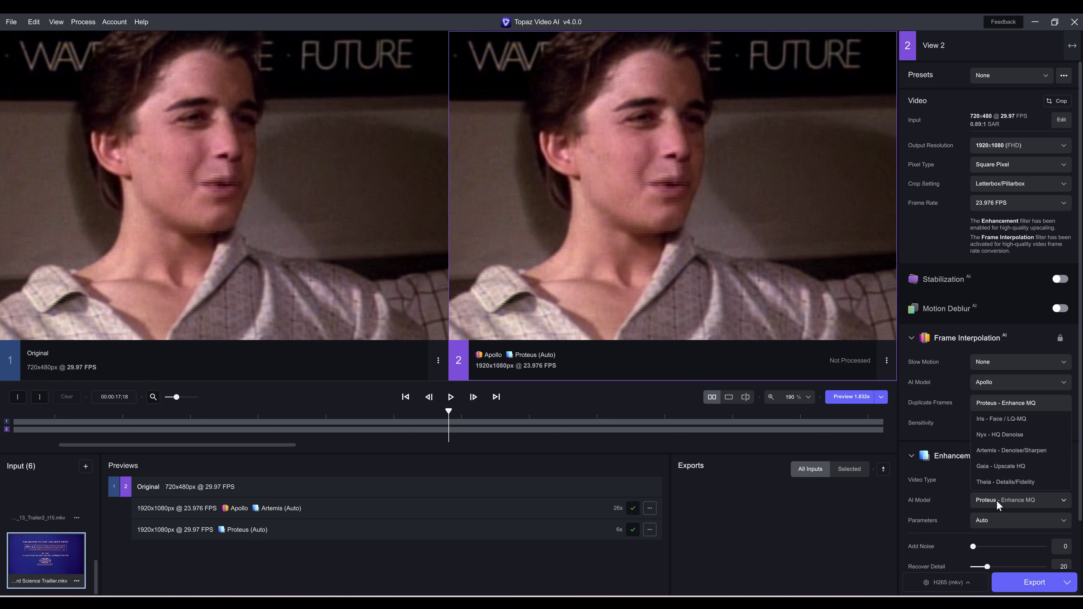
{"action": "left_click", "coordinate": [1000, 451]}
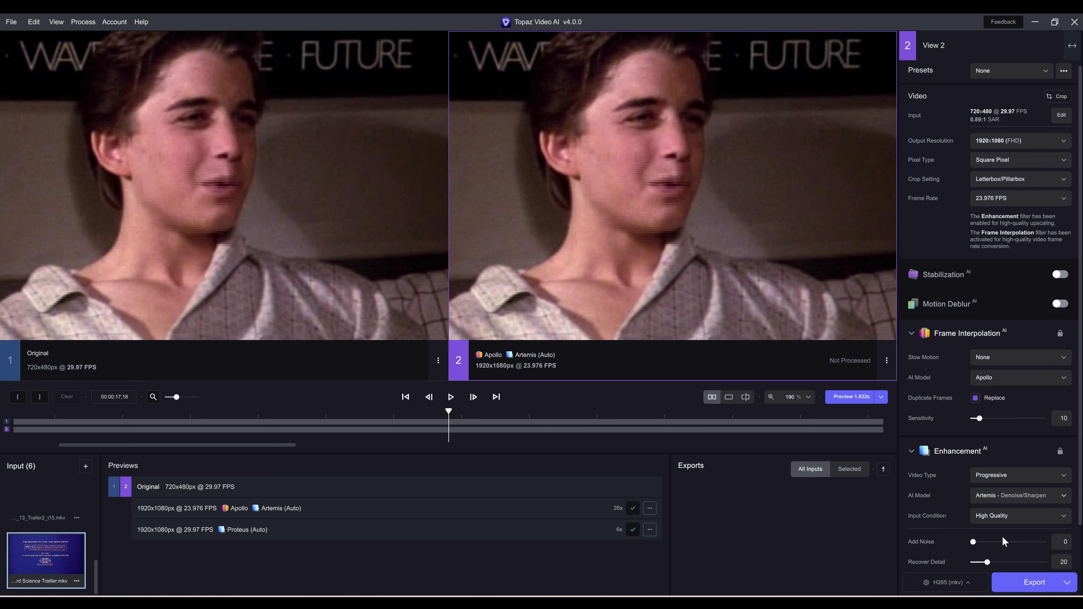
{"action": "scroll", "coordinate": [1004, 538], "scroll_direction": "down", "scroll_amount": 1}
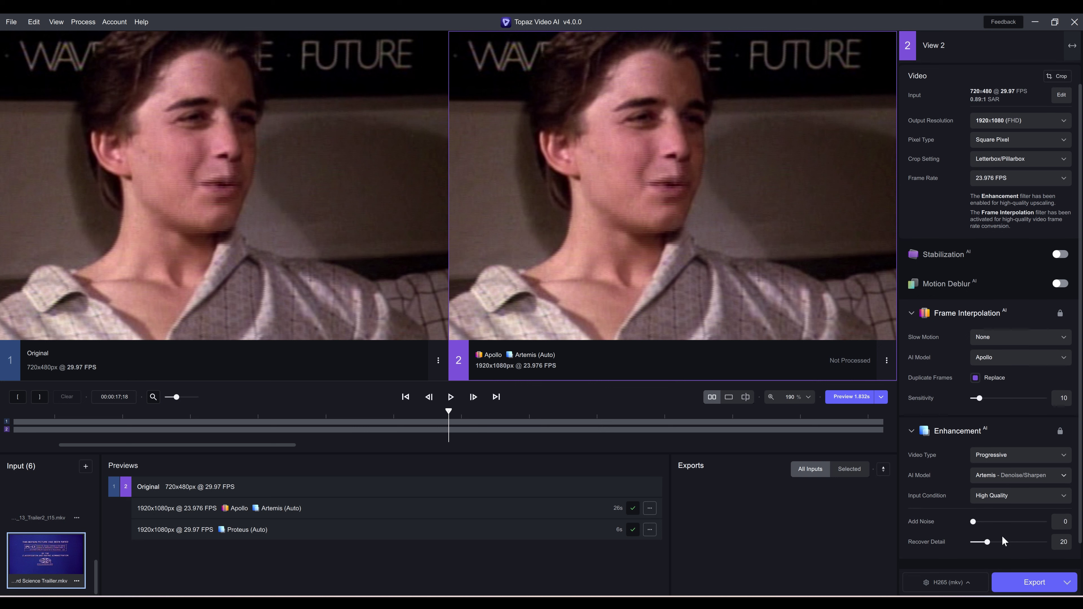
{"action": "left_click", "coordinate": [1012, 364]}
{"action": "left_click", "coordinate": [1036, 373]}
{"action": "scroll", "coordinate": [1018, 413], "scroll_direction": "up", "scroll_amount": 1}
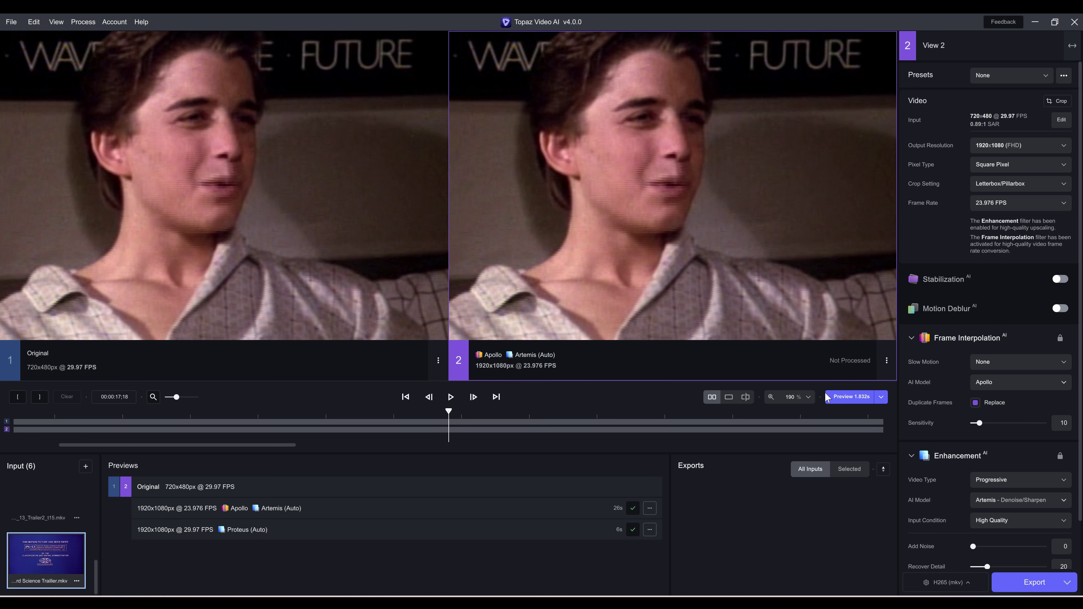
{"action": "left_click", "coordinate": [835, 397]}
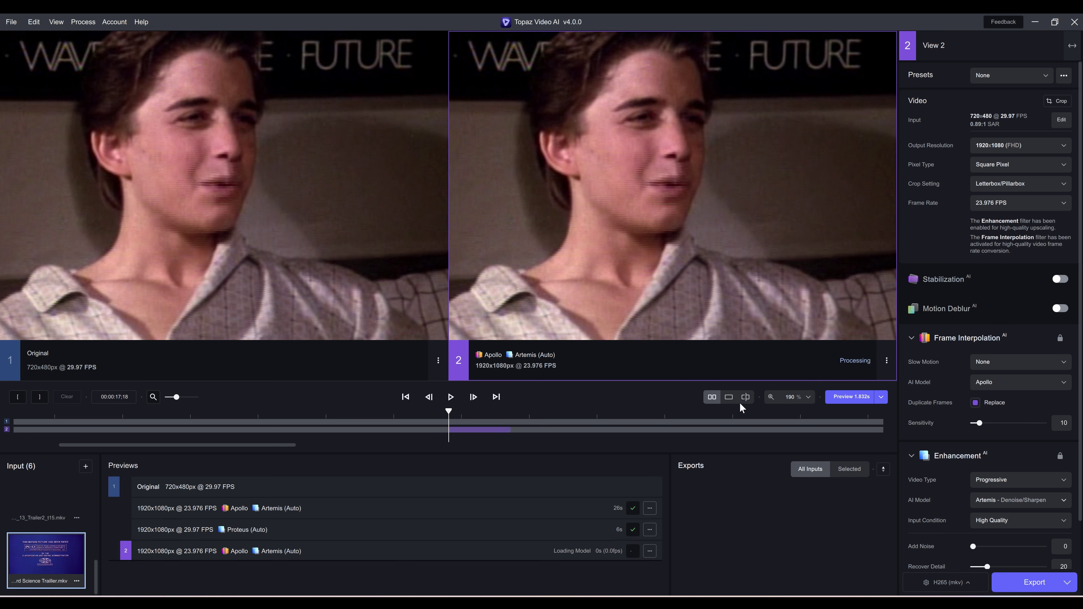
{"action": "scroll", "coordinate": [286, 242], "scroll_direction": "up", "scroll_amount": 4}
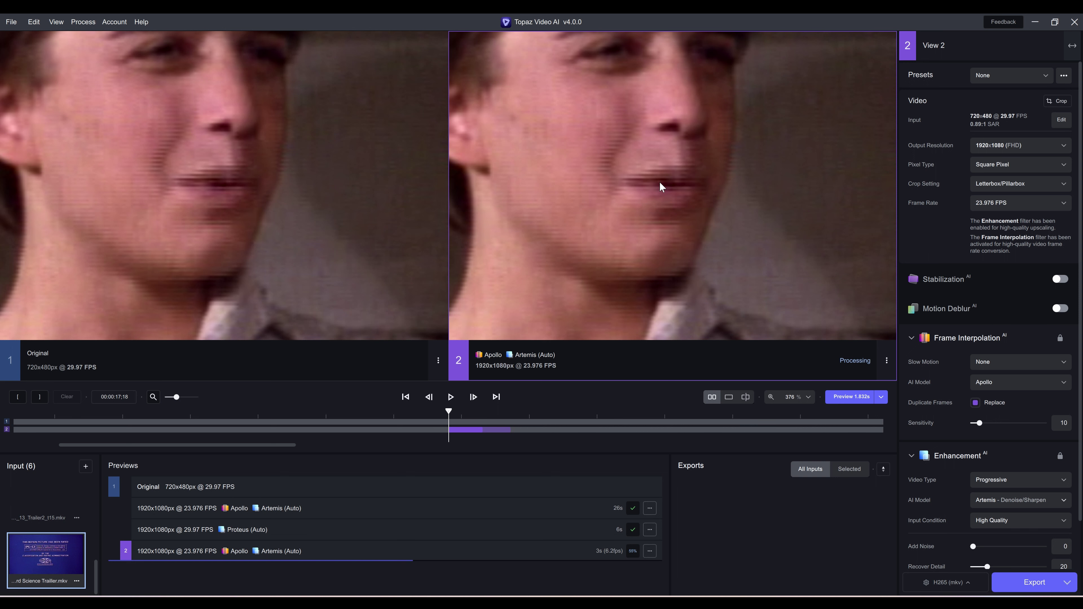
Step: Compare the young man's face and shirt collar in the Artemis preview with the original
{"action": "scroll", "coordinate": [660, 183], "scroll_direction": "down", "scroll_amount": 1}
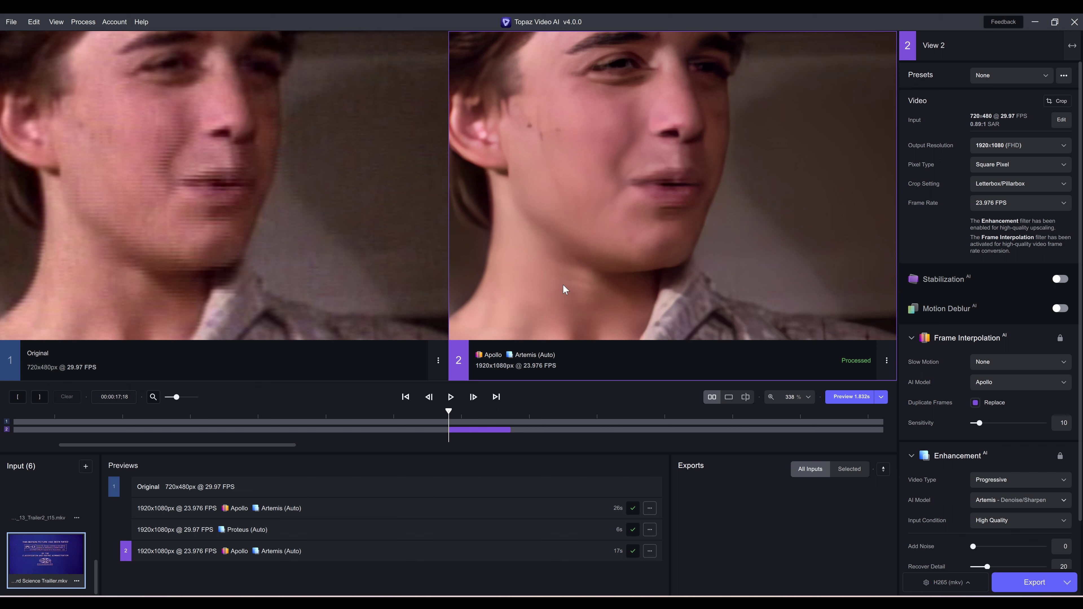
{"action": "scroll", "coordinate": [571, 283], "scroll_direction": "down", "scroll_amount": 1}
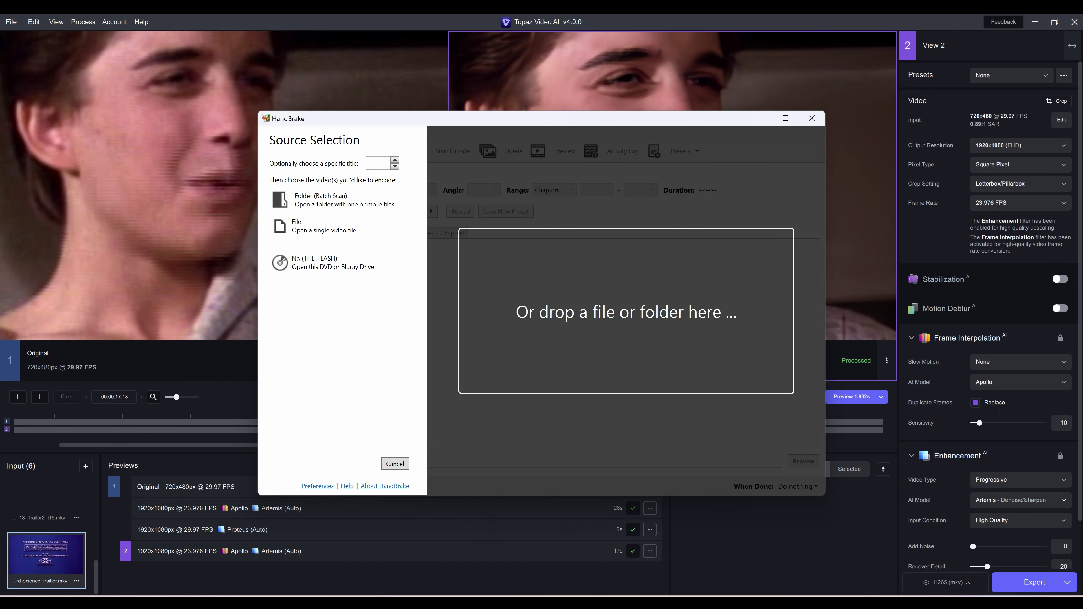
Step: Switch to HandBrake, load Weird Science Trailler as the source and turn on its detelecine filter
{"action": "left_click", "coordinate": [575, 354]}
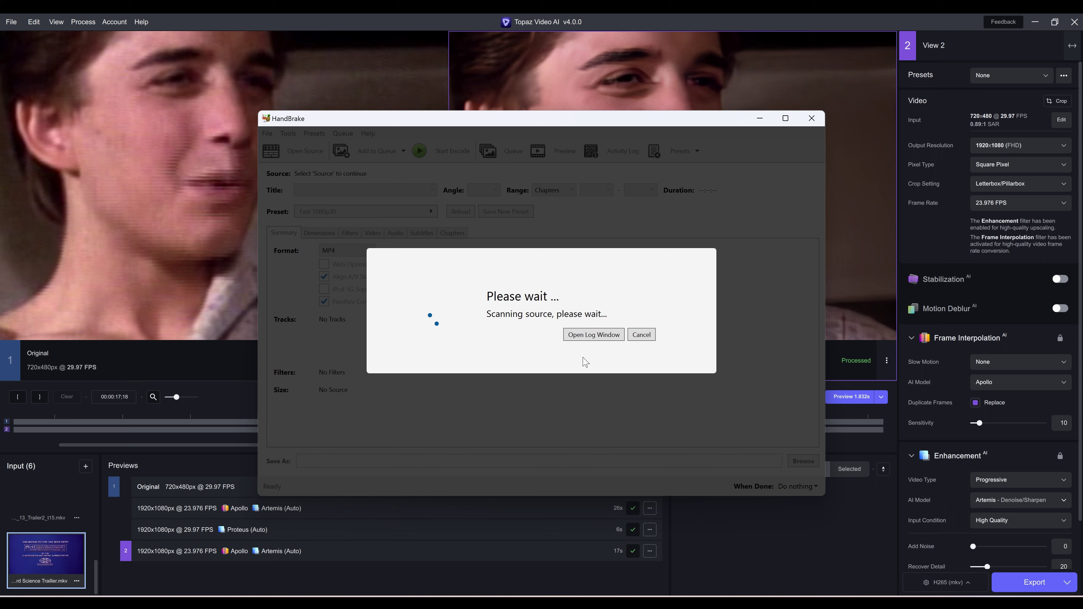
{"action": "left_click", "coordinate": [351, 233]}
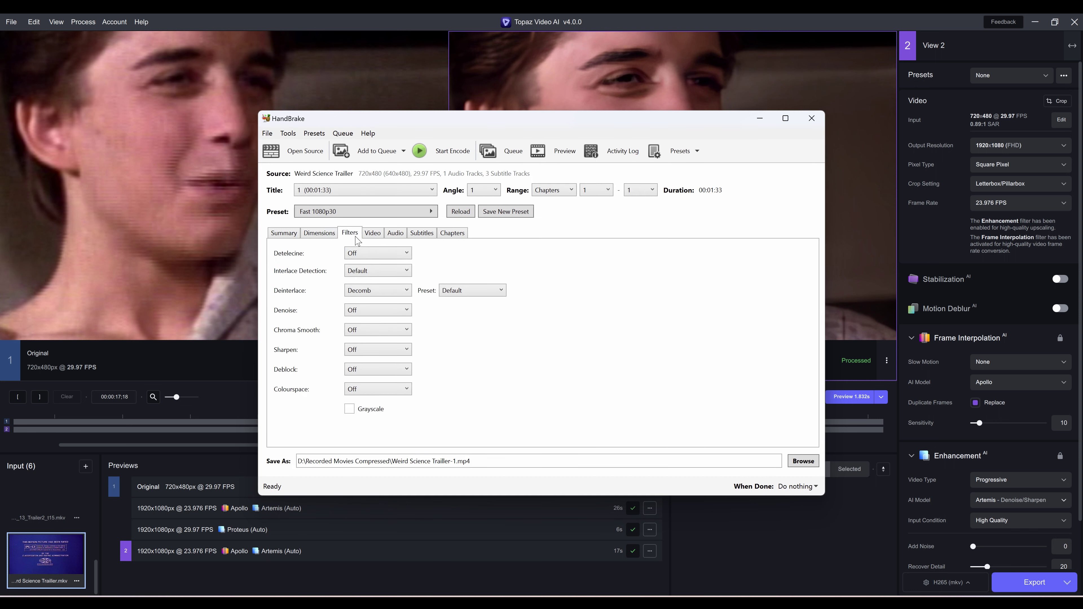
{"action": "left_click", "coordinate": [373, 255]}
{"action": "left_click", "coordinate": [358, 286]}
Step: Set the video framerate to 23.976 with Constant Framerate and review the available video encoders, keeping H.264 (x264)
{"action": "left_click", "coordinate": [375, 233]}
{"action": "left_click", "coordinate": [396, 235]}
{"action": "left_click", "coordinate": [379, 234]}
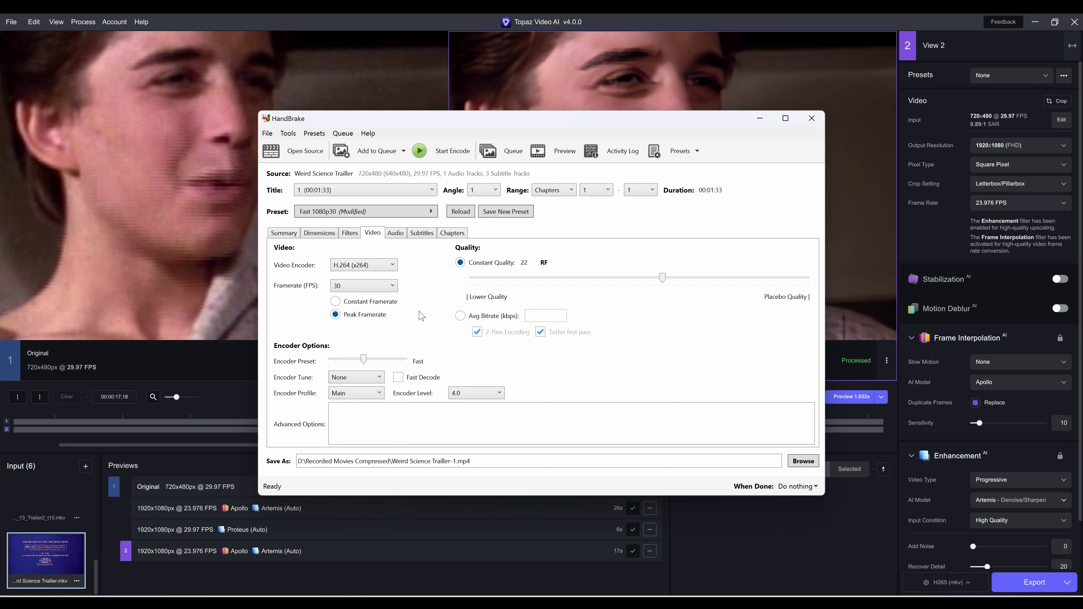
{"action": "left_click", "coordinate": [369, 287]}
{"action": "left_click", "coordinate": [362, 340]}
{"action": "left_click", "coordinate": [360, 302]}
{"action": "left_click", "coordinate": [390, 267]}
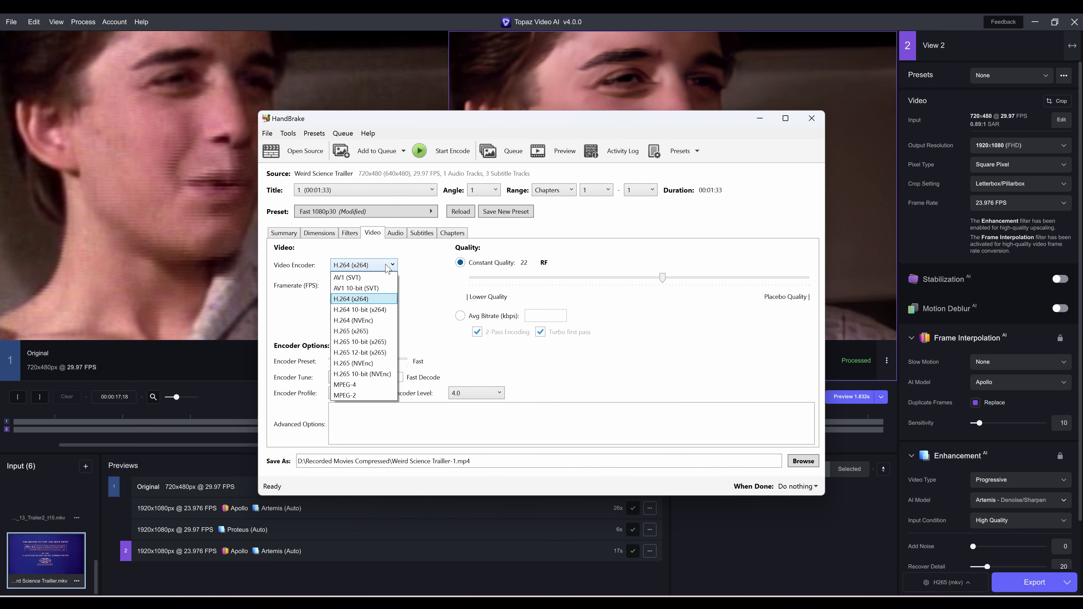
{"action": "left_click", "coordinate": [388, 268]}
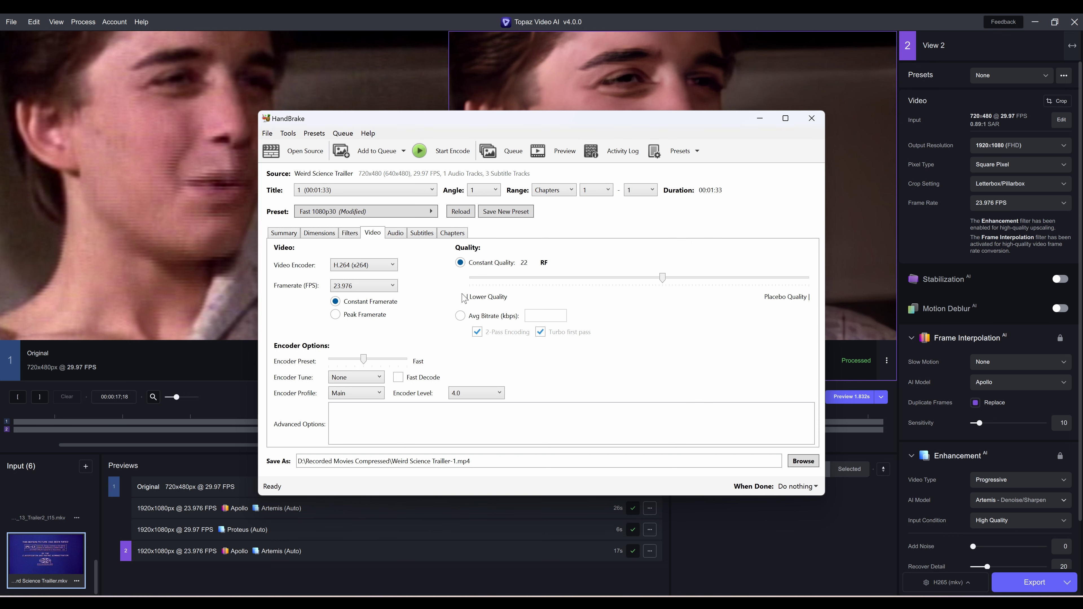
Step: Switch back to Topaz Video AI and play the 23.976 FPS Artemis preview, comparing the young man's face with the original
{"action": "left_click", "coordinate": [760, 118]}
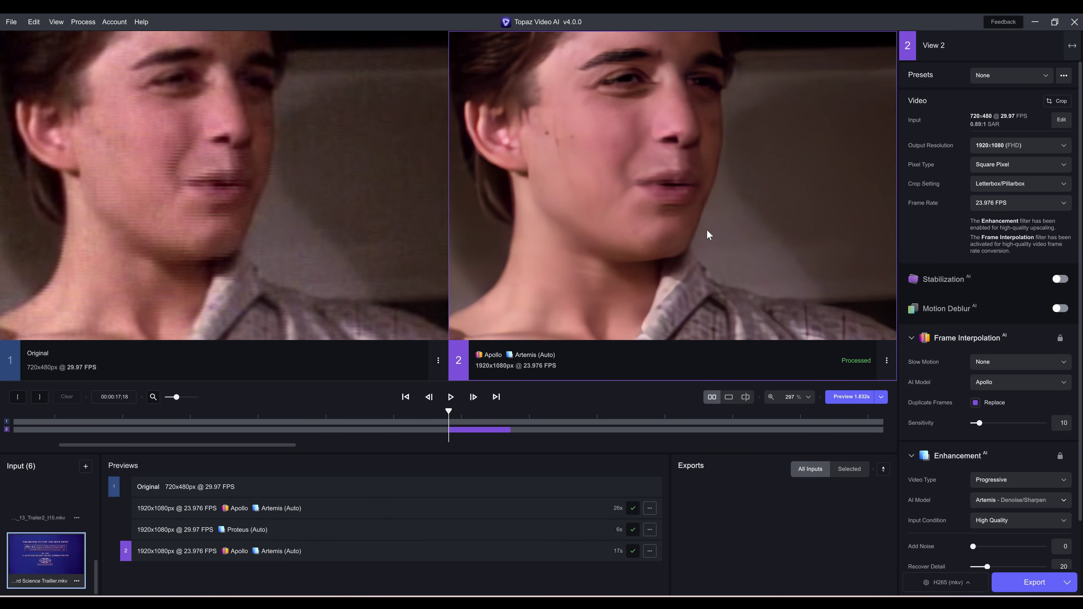
{"action": "scroll", "coordinate": [634, 260], "scroll_direction": "down", "scroll_amount": 6}
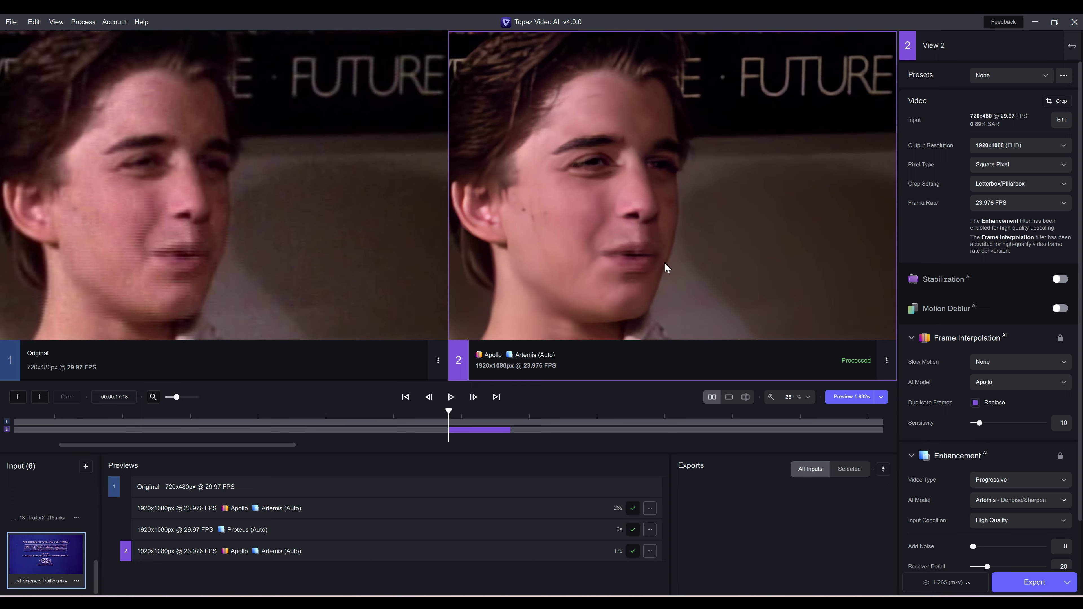
{"action": "scroll", "coordinate": [663, 259], "scroll_direction": "up", "scroll_amount": 5}
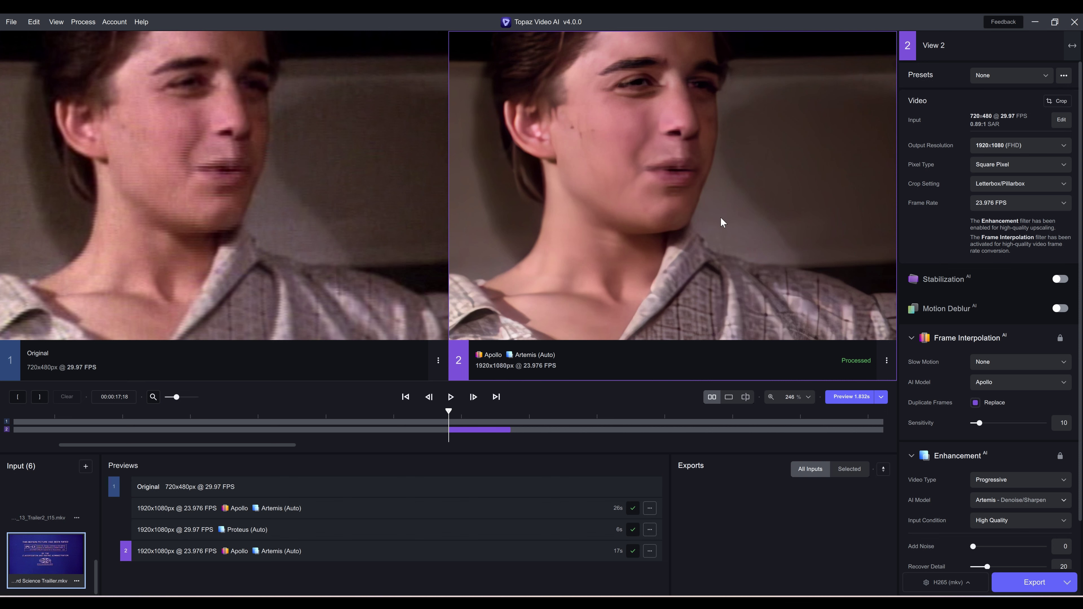
{"action": "left_click", "coordinate": [450, 400]}
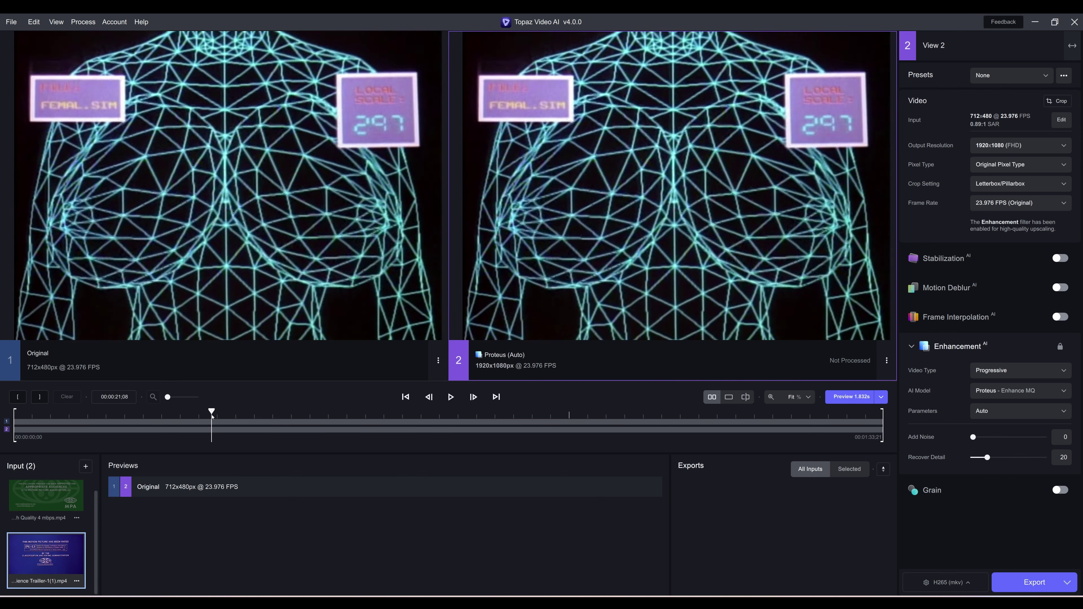
Step: Move the Weird Science Trailler-1(1).mp4 clip to 00:00:17;07 and inspect the young man's face for combing artifacts
{"action": "left_click_drag", "start_coordinate": [212, 416], "coordinate": [175, 420]}
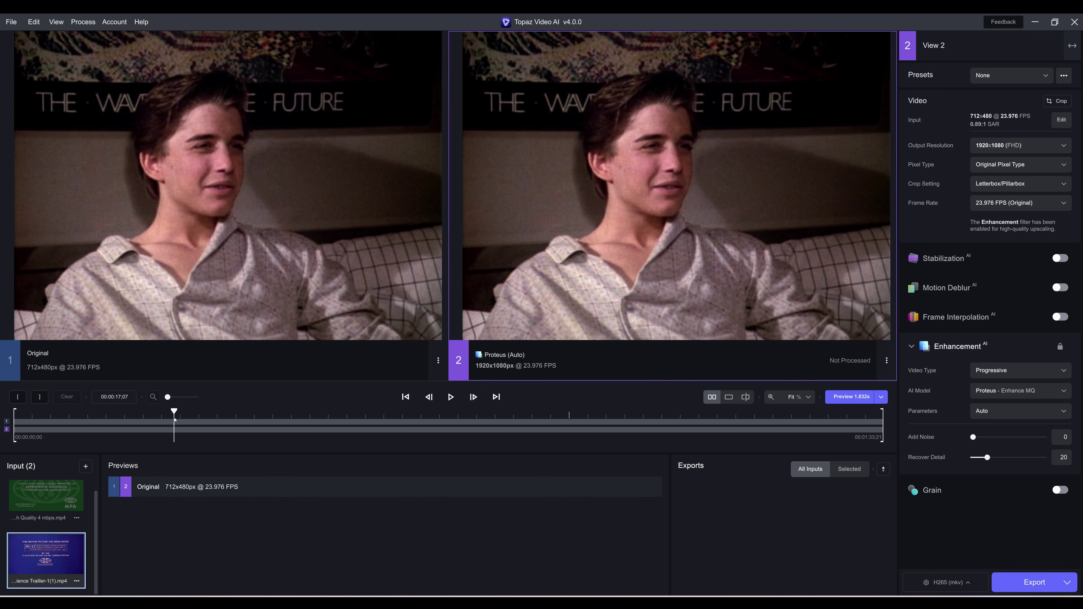
{"action": "scroll", "coordinate": [326, 212], "scroll_direction": "up", "scroll_amount": 3}
{"action": "scroll", "coordinate": [321, 213], "scroll_direction": "down", "scroll_amount": 2}
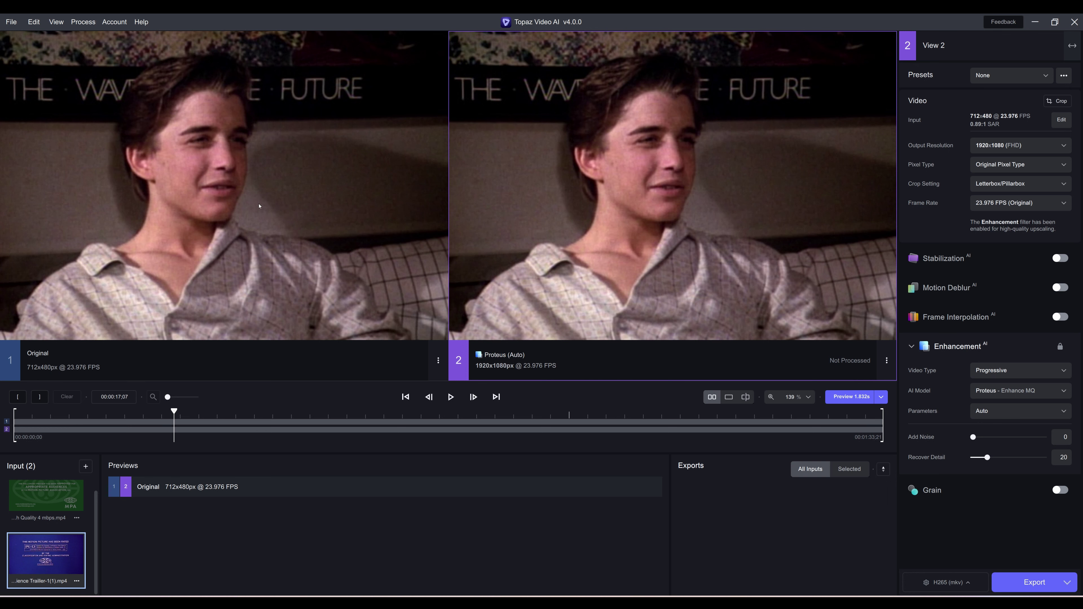
{"action": "scroll", "coordinate": [242, 327], "scroll_direction": "down", "scroll_amount": 3}
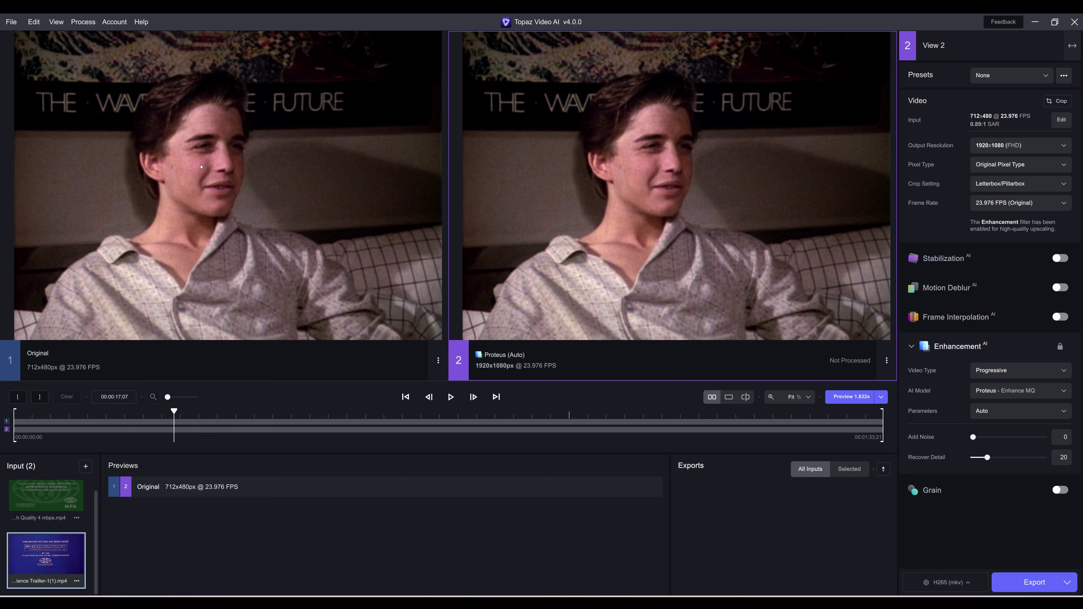
Step: Set View 2 to Square Pixel and the Artemis - Denoise/Sharpen model, and render a preview from this frame
{"action": "left_click", "coordinate": [999, 391]}
{"action": "left_click", "coordinate": [1011, 456]}
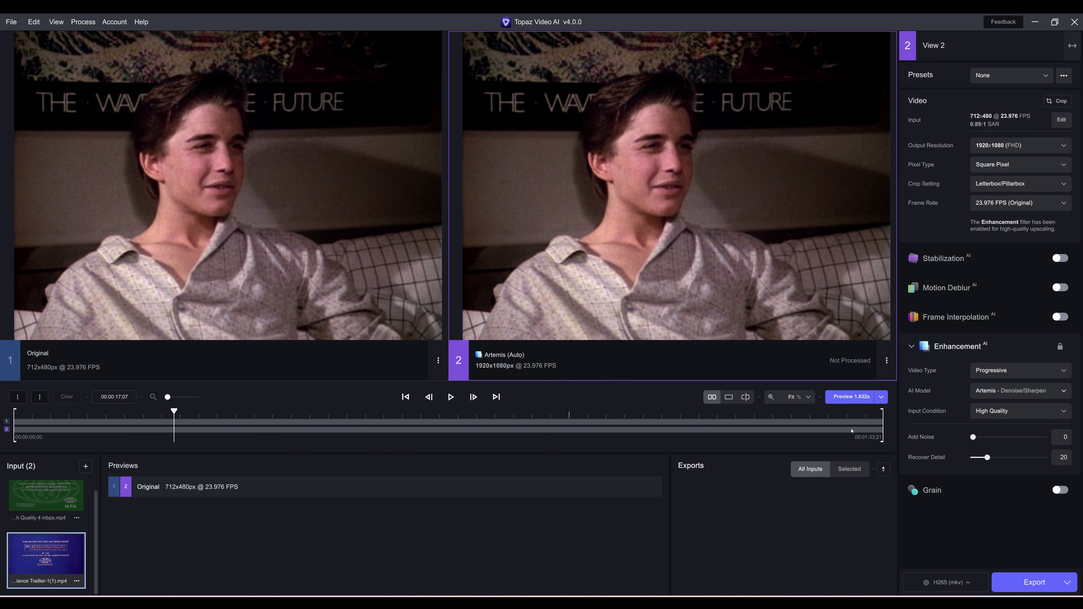
{"action": "left_click", "coordinate": [850, 397]}
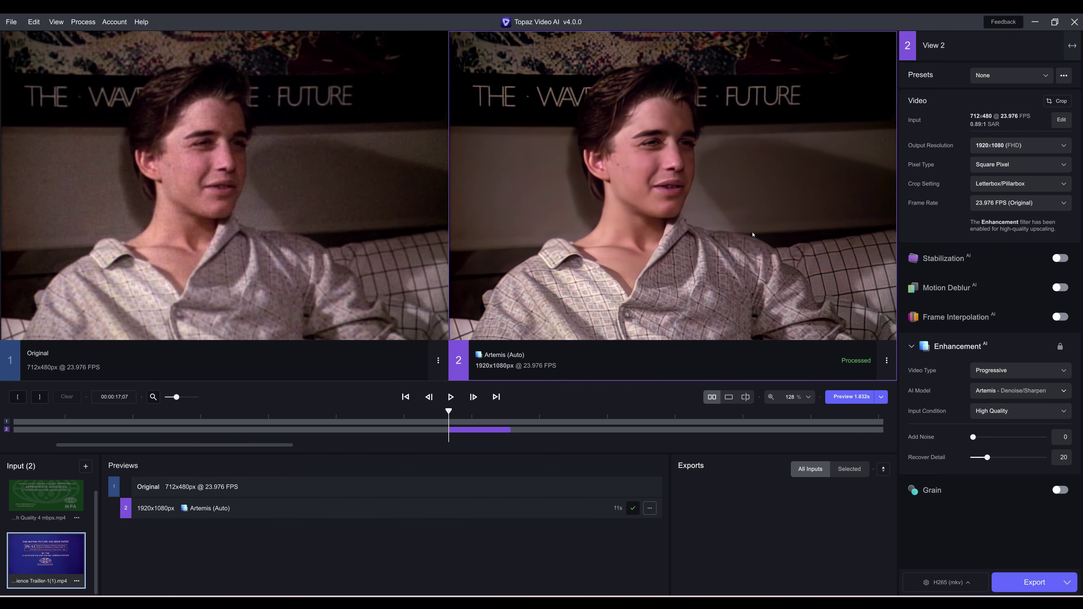
Step: Compare the young man's face and shirt in the Artemis preview with the original, up close and in full frame
{"action": "left_click_drag", "start_coordinate": [753, 234], "coordinate": [778, 234]}
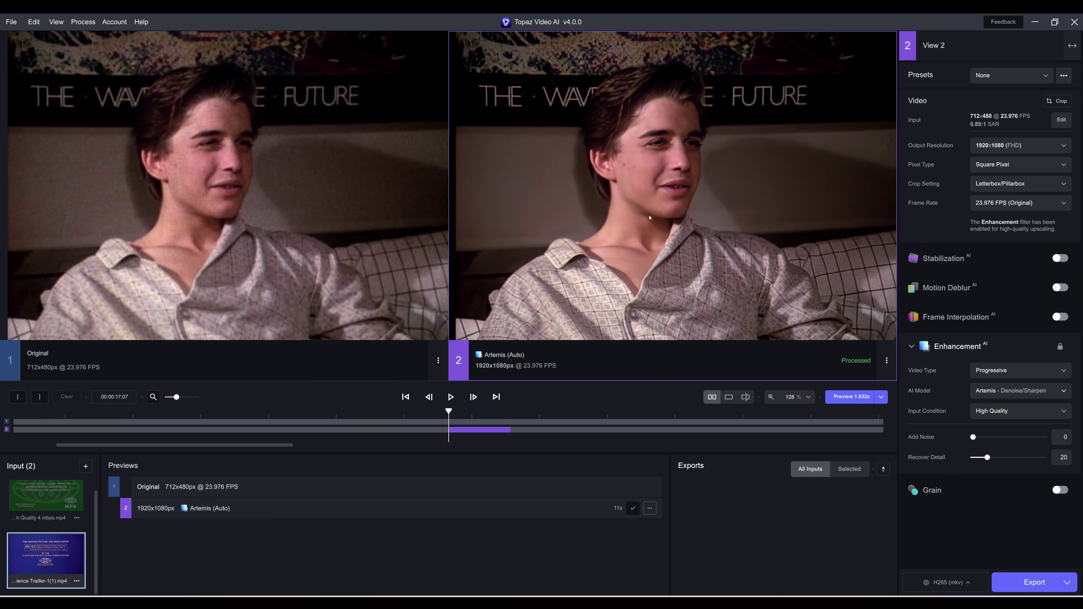
{"action": "scroll", "coordinate": [649, 217], "scroll_direction": "up", "scroll_amount": 5}
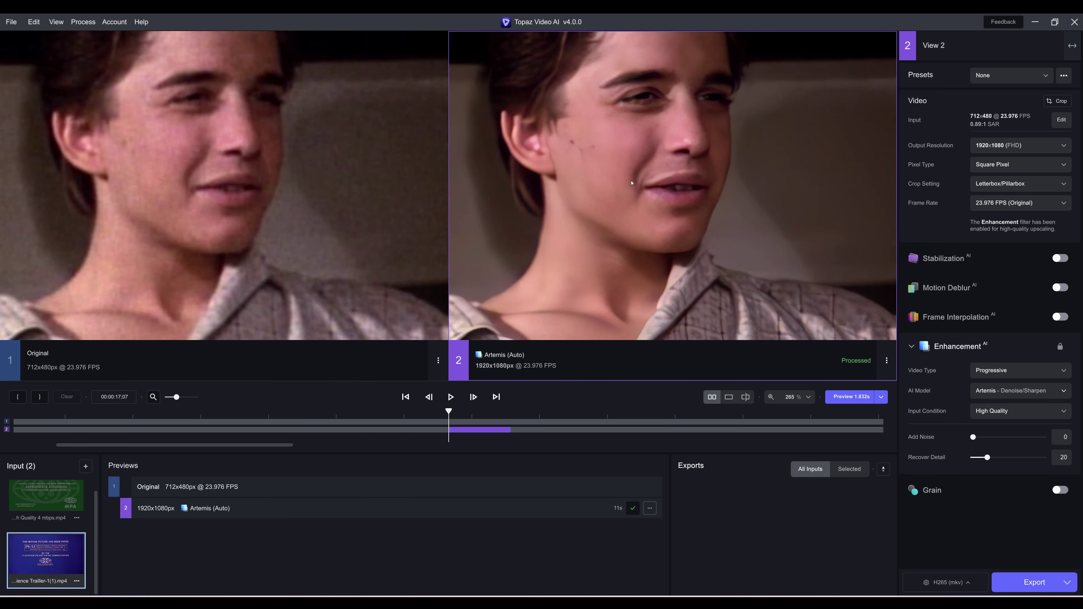
{"action": "scroll", "coordinate": [631, 183], "scroll_direction": "down", "scroll_amount": 7}
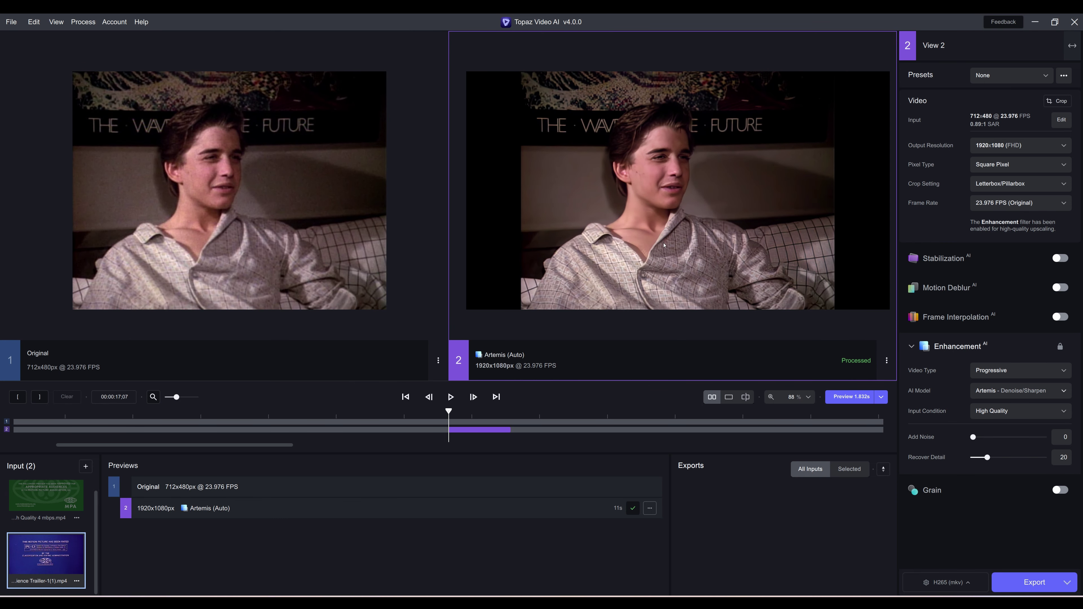
{"action": "scroll", "coordinate": [669, 250], "scroll_direction": "up", "scroll_amount": 1}
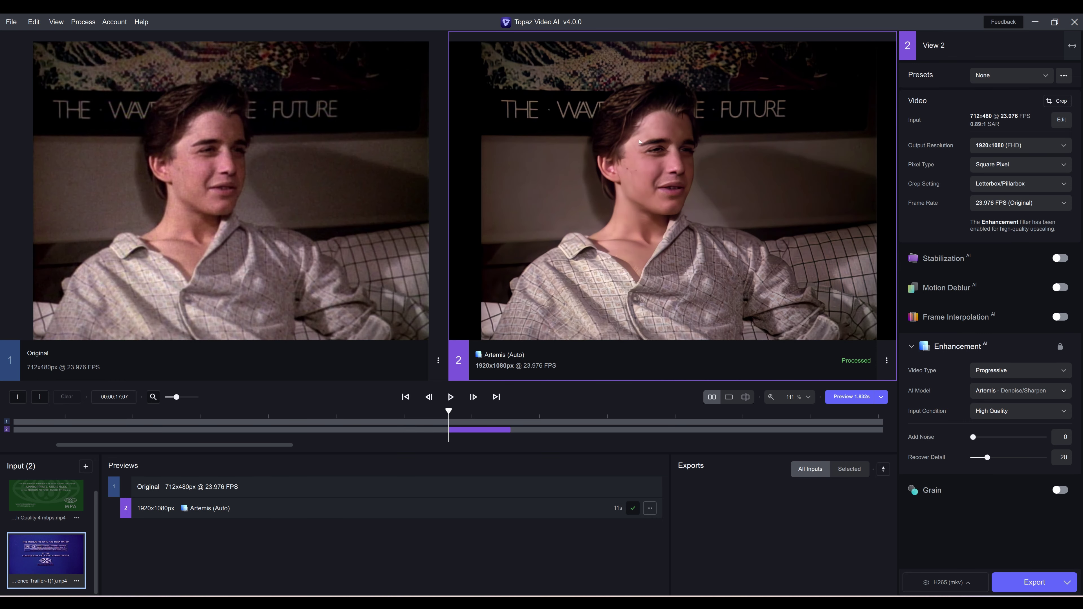
Step: Play the Artemis preview and compare the young man's face with the original at 00:00:18;00
{"action": "left_click", "coordinate": [455, 398]}
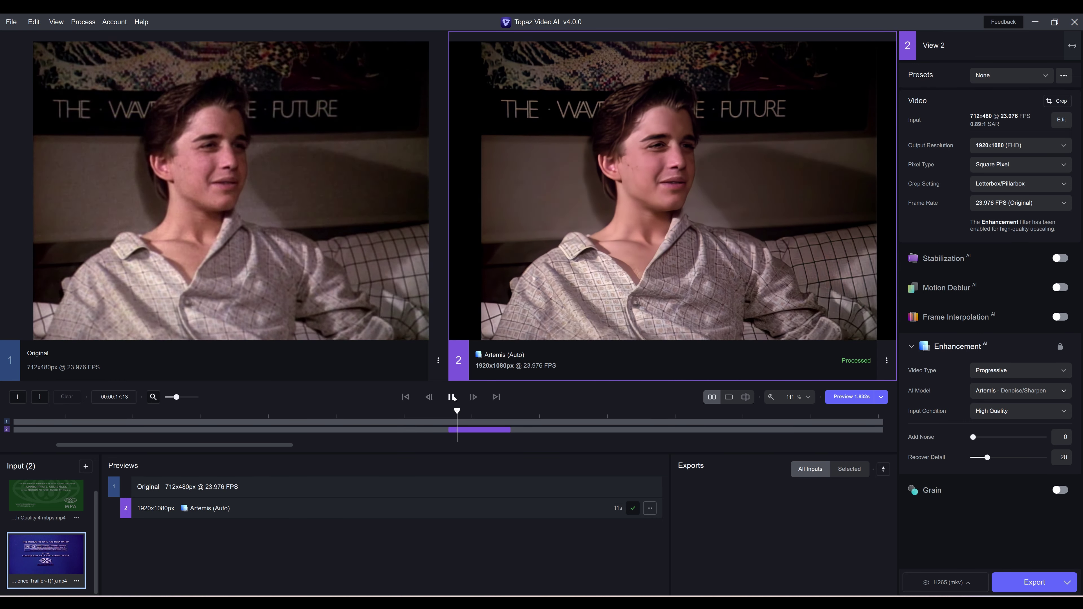
{"action": "left_click", "coordinate": [454, 398]}
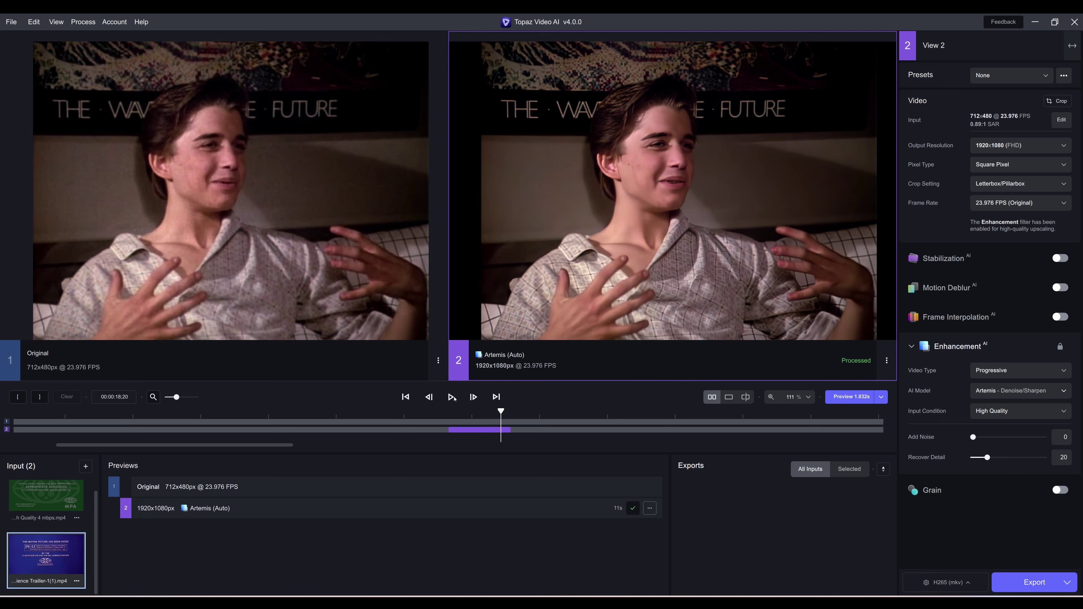
{"action": "left_click_drag", "start_coordinate": [497, 432], "coordinate": [473, 433]}
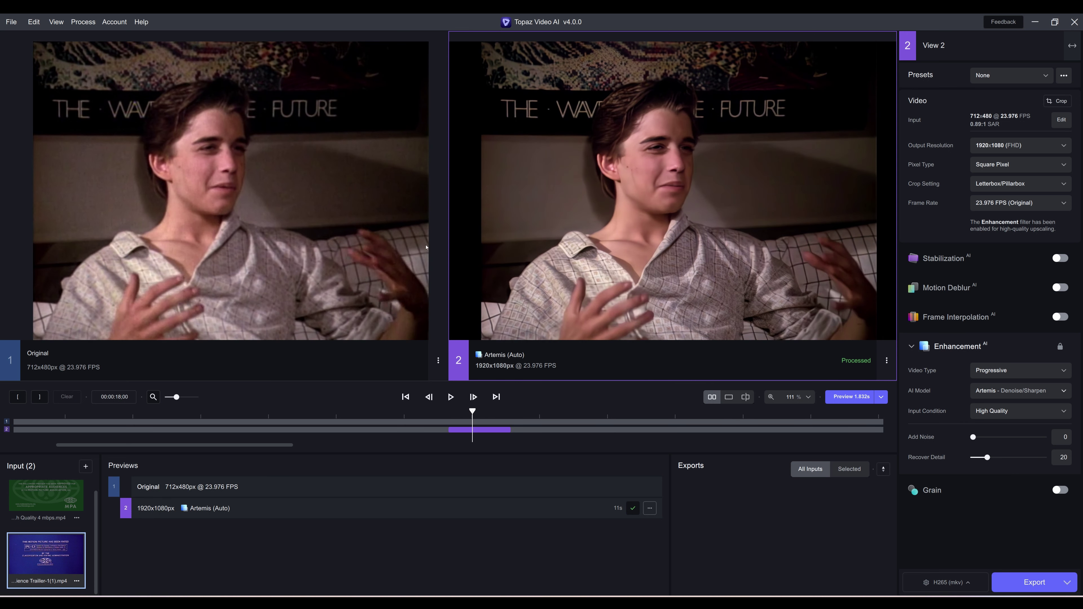
{"action": "scroll", "coordinate": [227, 207], "scroll_direction": "up", "scroll_amount": 4}
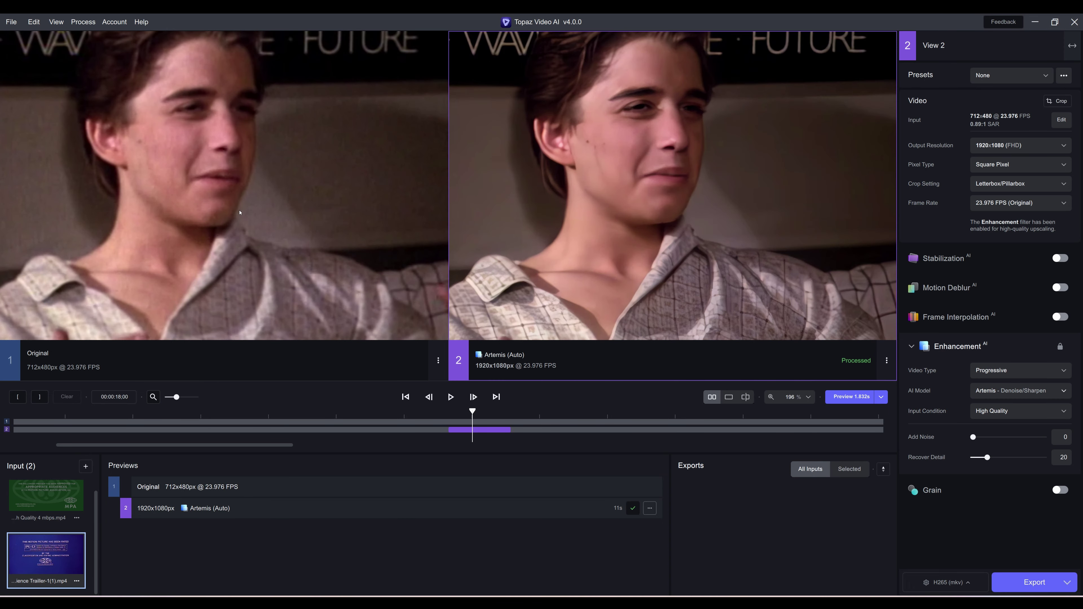
{"action": "scroll", "coordinate": [228, 207], "scroll_direction": "down", "scroll_amount": 4}
Step: Render a preview at 00:00:19;14 using the Iris - Face / LQ-MQ model with the input condition set to Medium Quality
{"action": "left_click", "coordinate": [527, 428]}
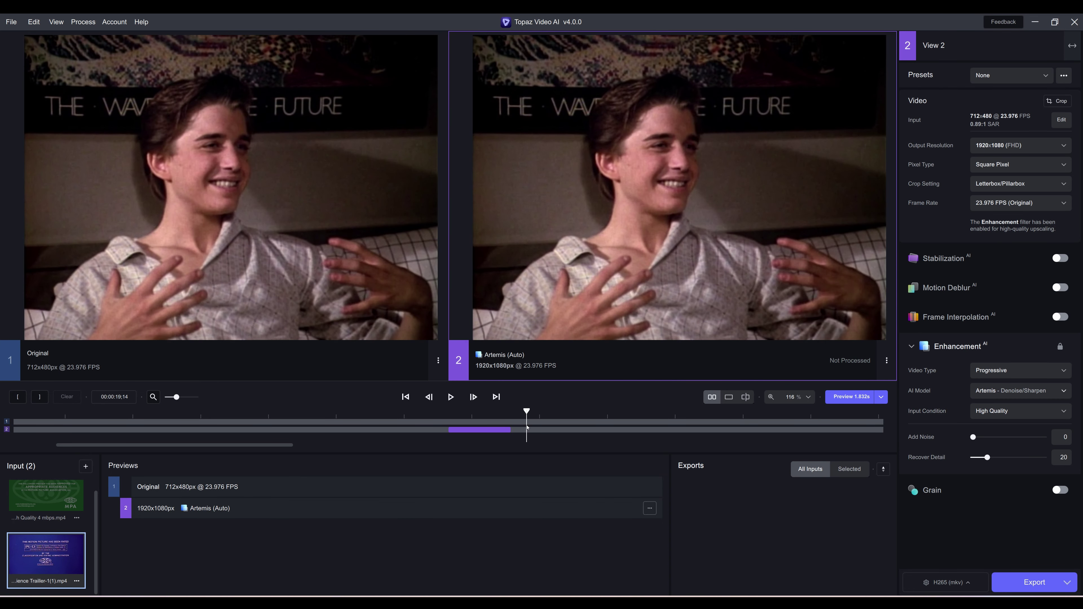
{"action": "scroll", "coordinate": [988, 396], "scroll_direction": "down", "scroll_amount": 1}
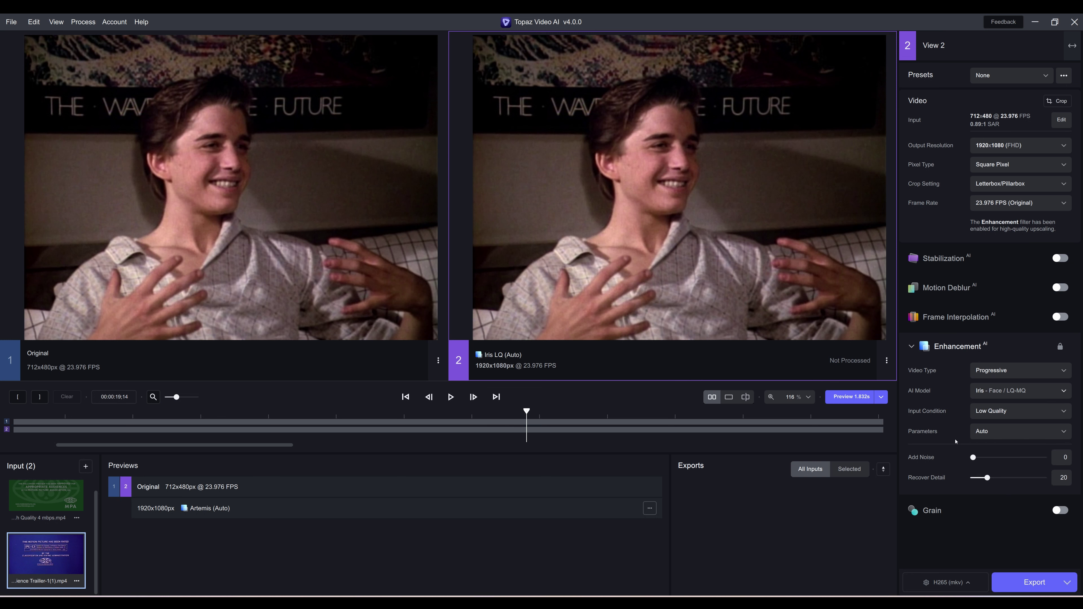
{"action": "left_click", "coordinate": [986, 414]}
{"action": "left_click", "coordinate": [993, 443]}
{"action": "left_click", "coordinate": [850, 397]}
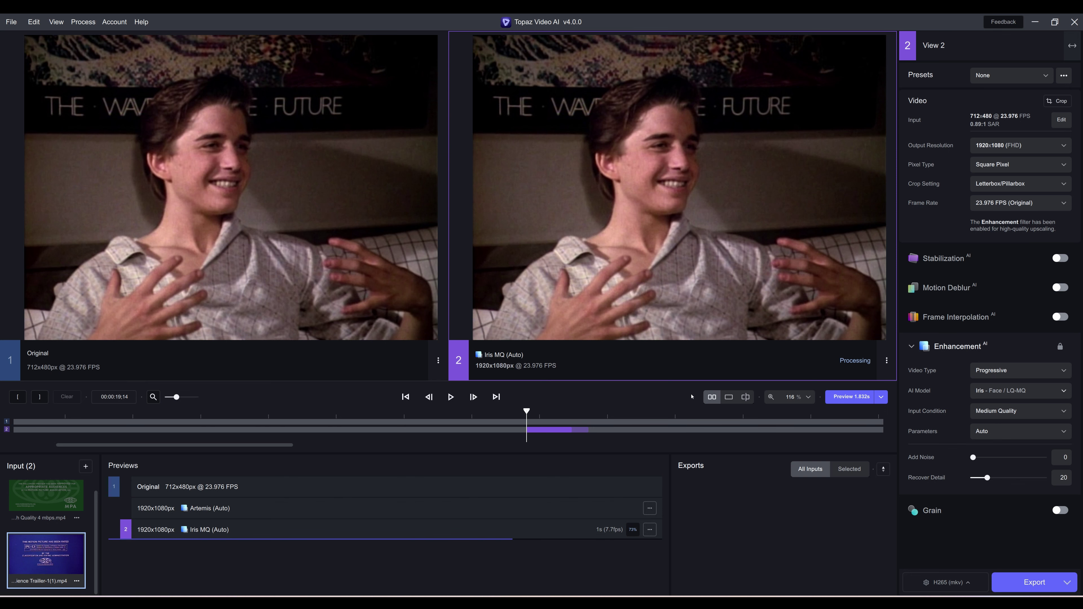
Step: Compare the young man's smiling face and the wall lettering in the Iris preview with the original
{"action": "scroll", "coordinate": [669, 258], "scroll_direction": "up", "scroll_amount": 4}
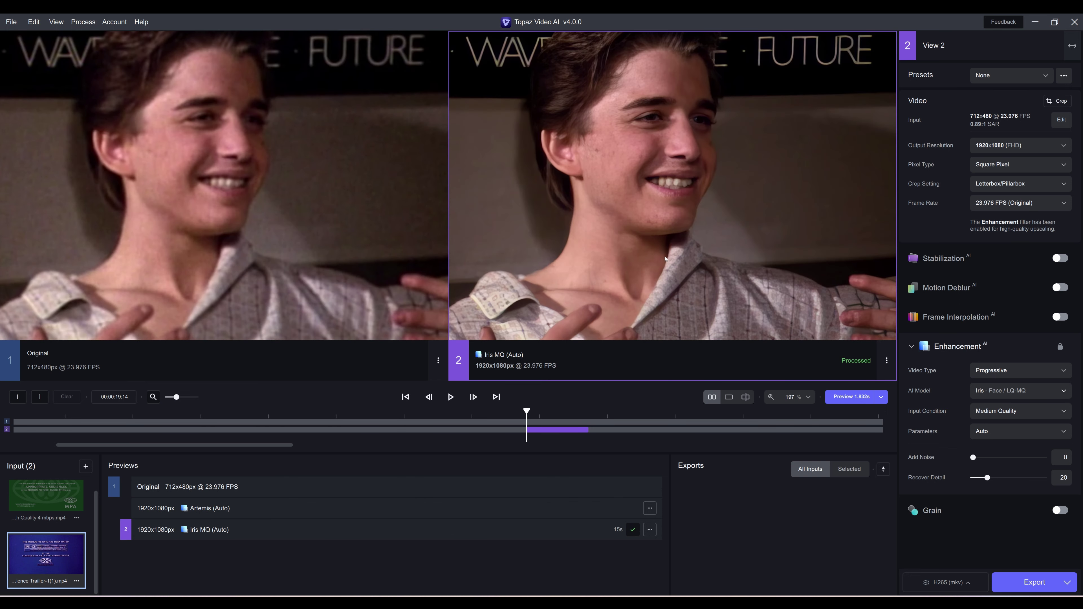
{"action": "left_click_drag", "start_coordinate": [675, 144], "coordinate": [682, 204]}
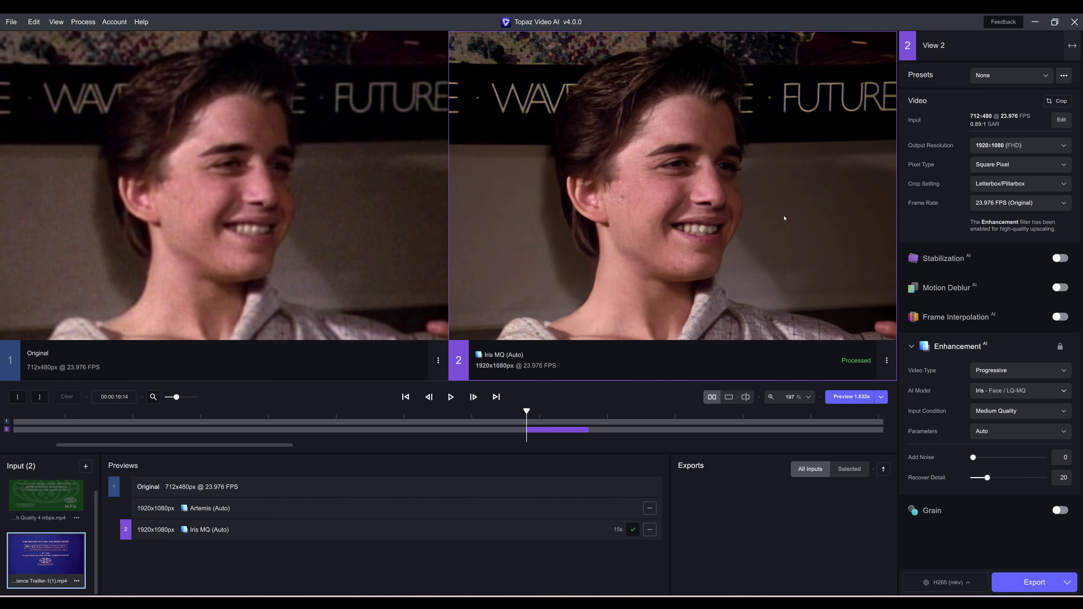
{"action": "left_click_drag", "start_coordinate": [741, 281], "coordinate": [709, 279]}
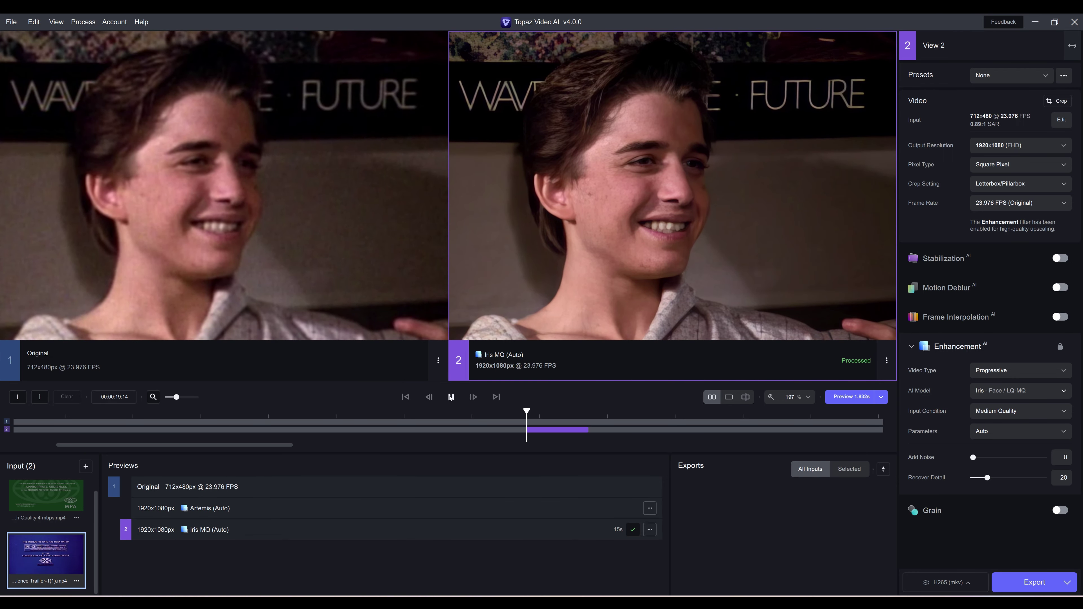
Step: Render an Iris Medium Quality preview of the two young men at 00:00:21;23
{"action": "left_click", "coordinate": [601, 425]}
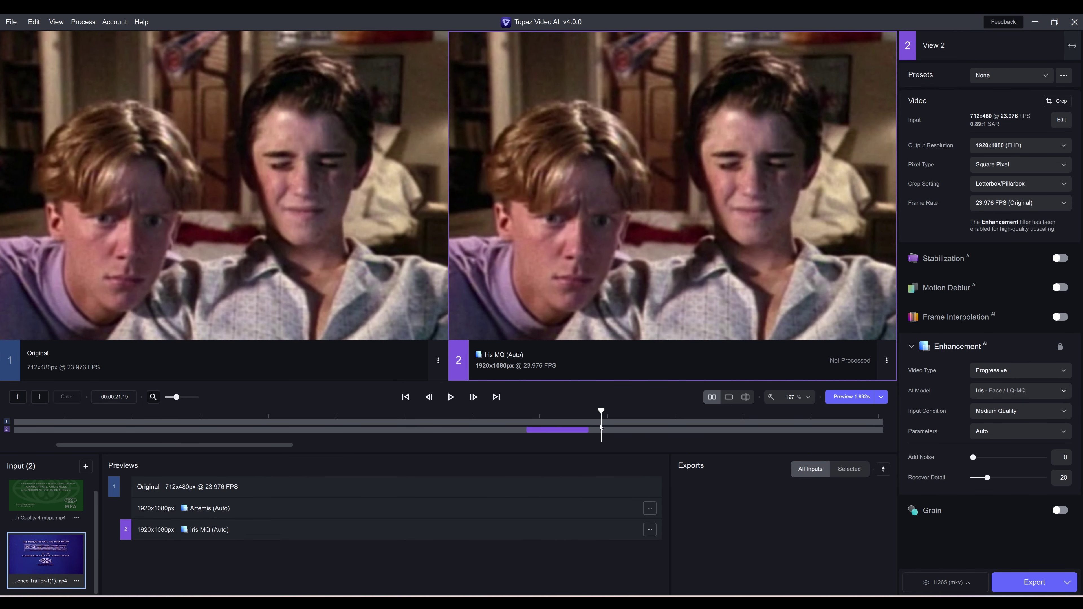
{"action": "left_click", "coordinate": [608, 431]}
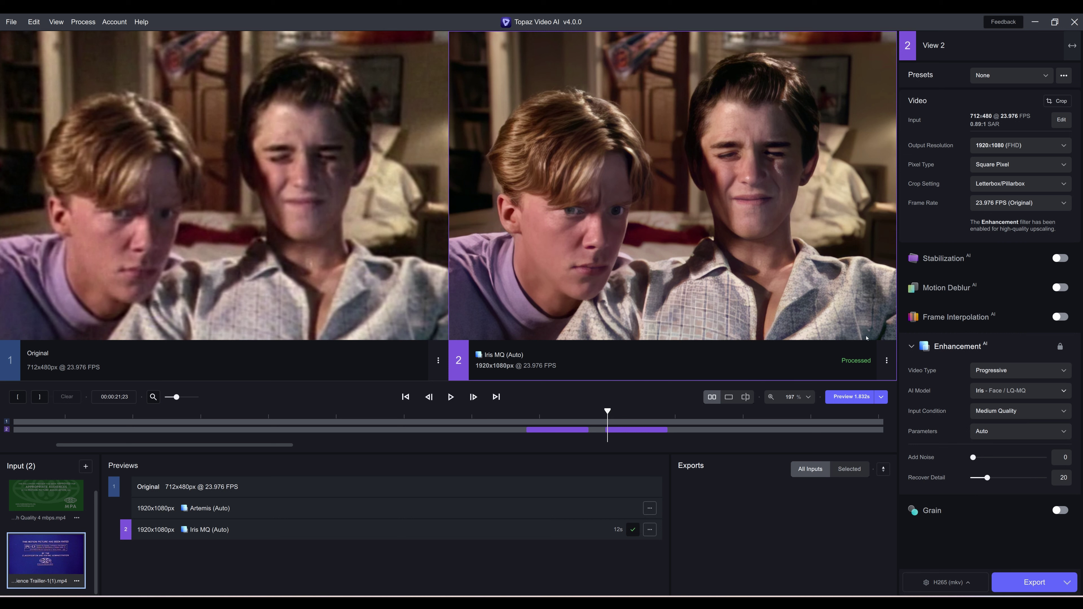
{"action": "left_click", "coordinate": [996, 414]}
{"action": "left_click", "coordinate": [723, 201]}
Step: Render a Nyx - HQ Denoise preview at 00:00:22;00 and bring the Iris MQ preview back into View 2 for comparison
{"action": "left_click", "coordinate": [1008, 395]}
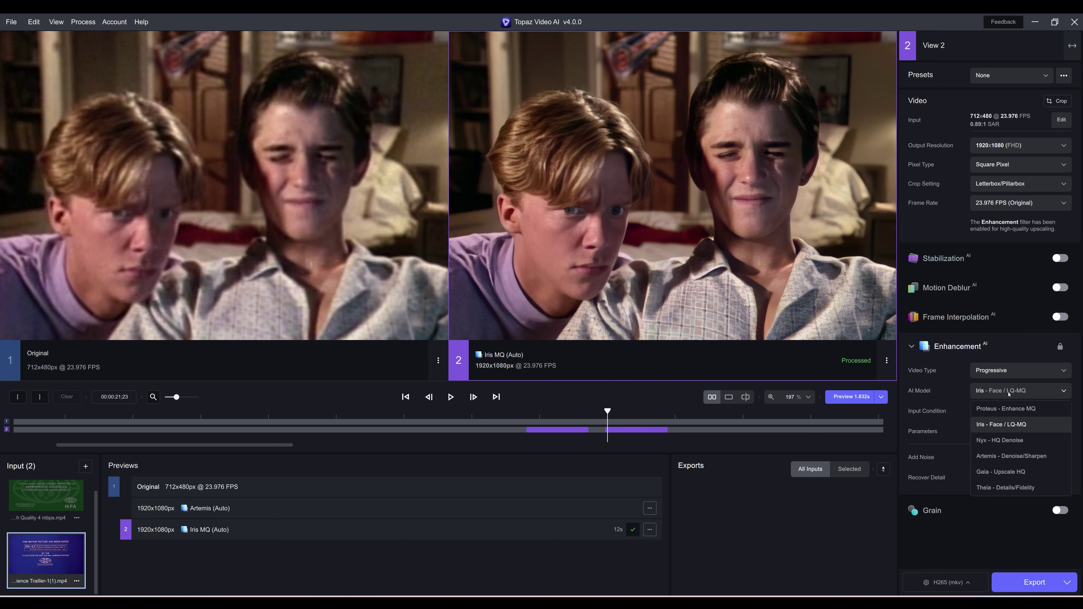
{"action": "left_click", "coordinate": [1009, 440]}
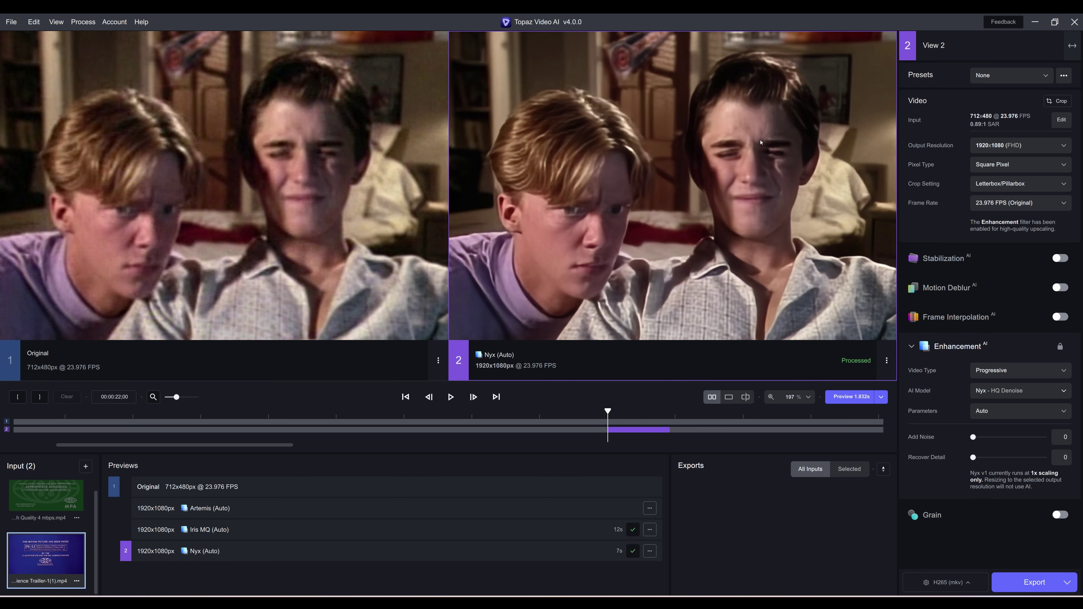
{"action": "left_click", "coordinate": [523, 528]}
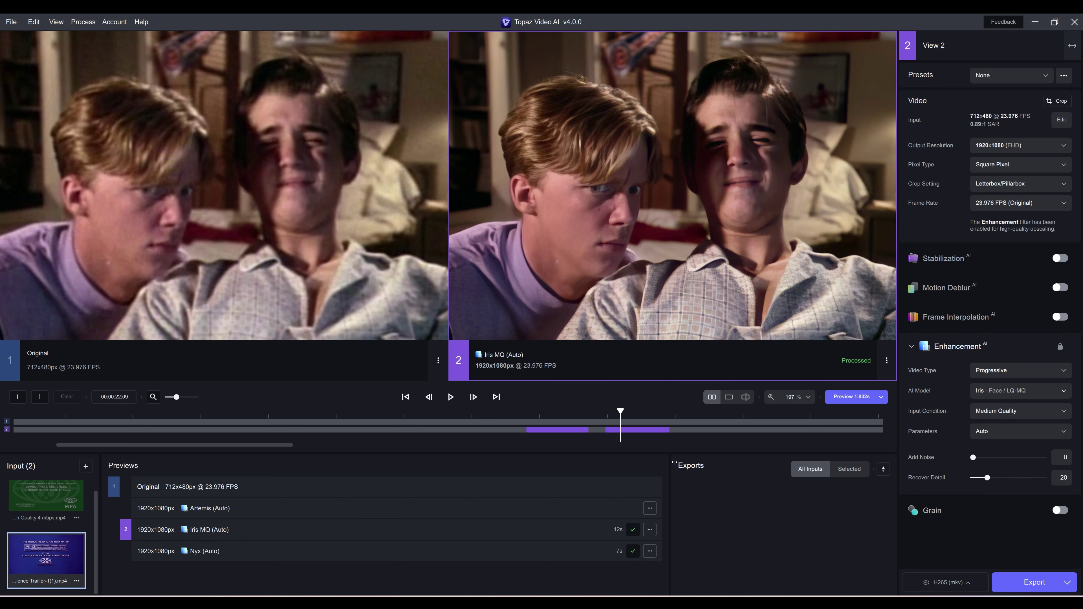
Step: Render an Artemis preview of the two young men at 00:00:21;23 with the input condition set to Low Quality
{"action": "key", "text": "Up"}
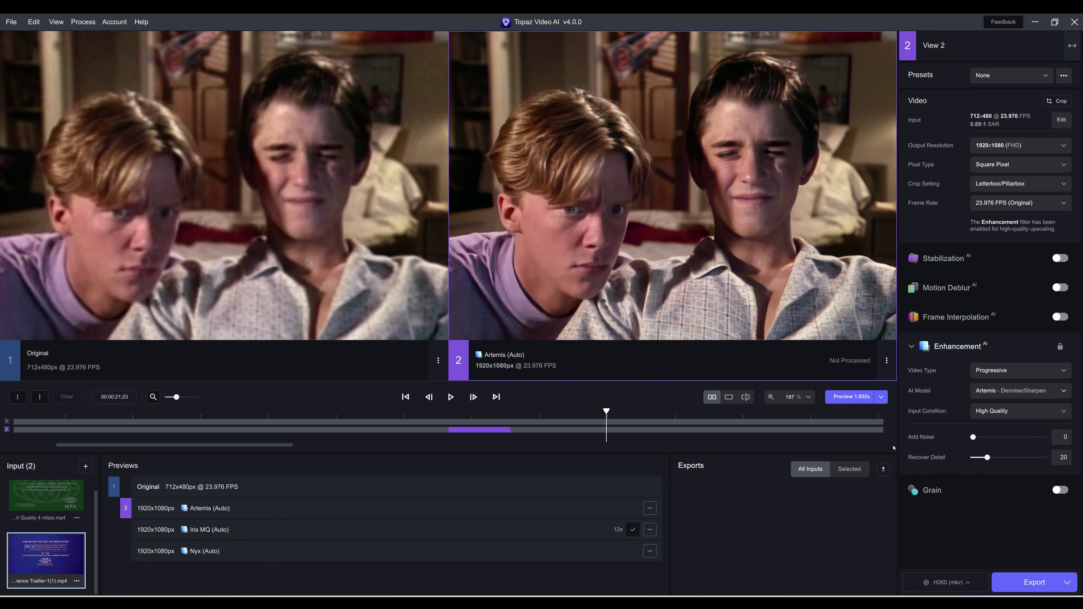
{"action": "left_click", "coordinate": [1028, 418]}
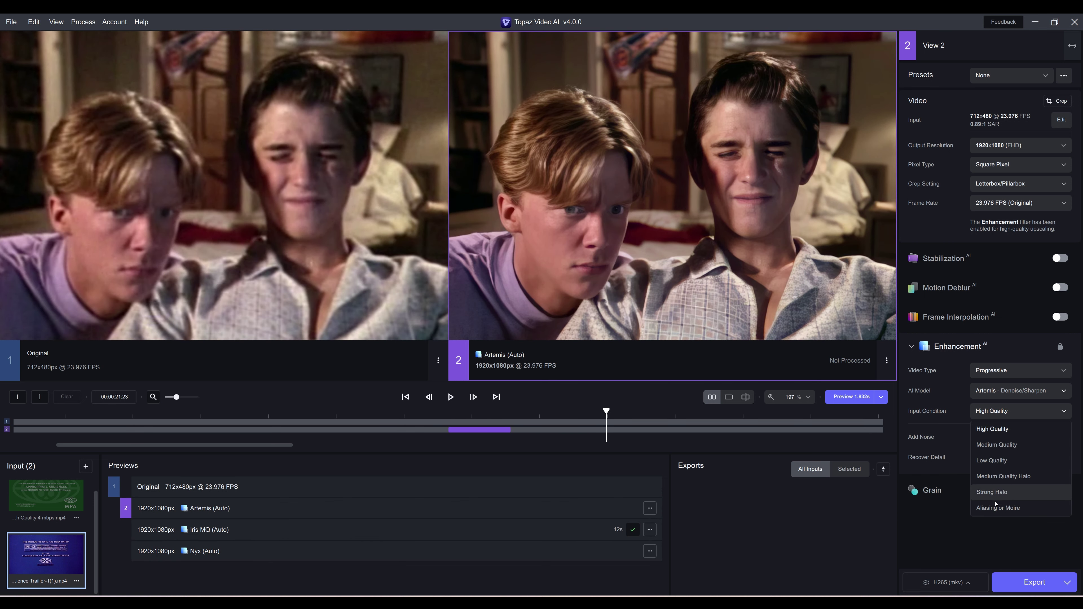
{"action": "left_click", "coordinate": [994, 466]}
{"action": "left_click", "coordinate": [851, 401]}
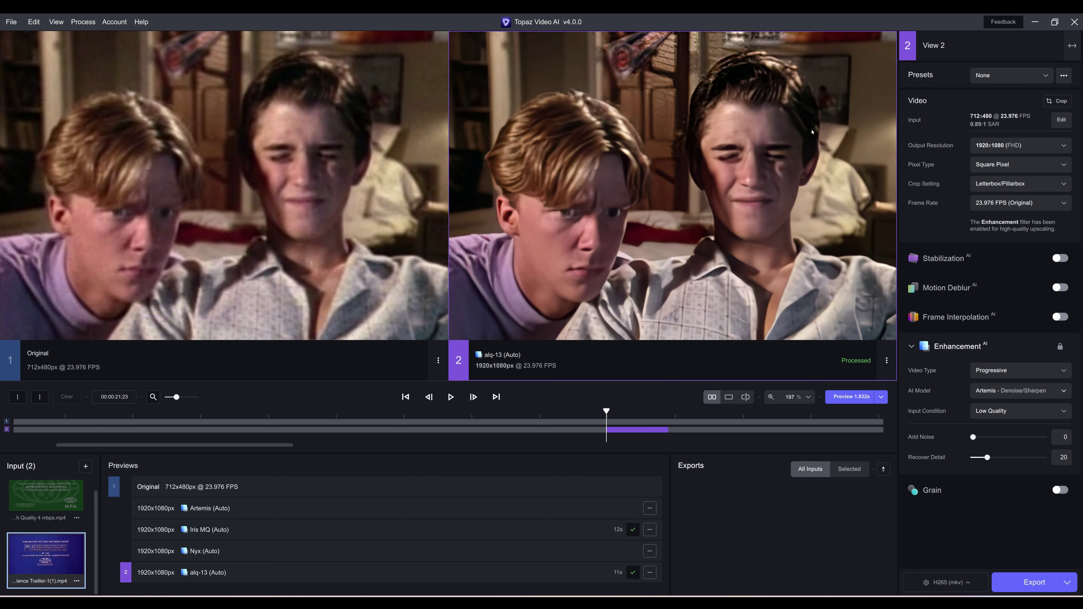
Step: Render an Artemis preview of the same shot with the input condition set to High Quality
{"action": "left_click", "coordinate": [1006, 411]}
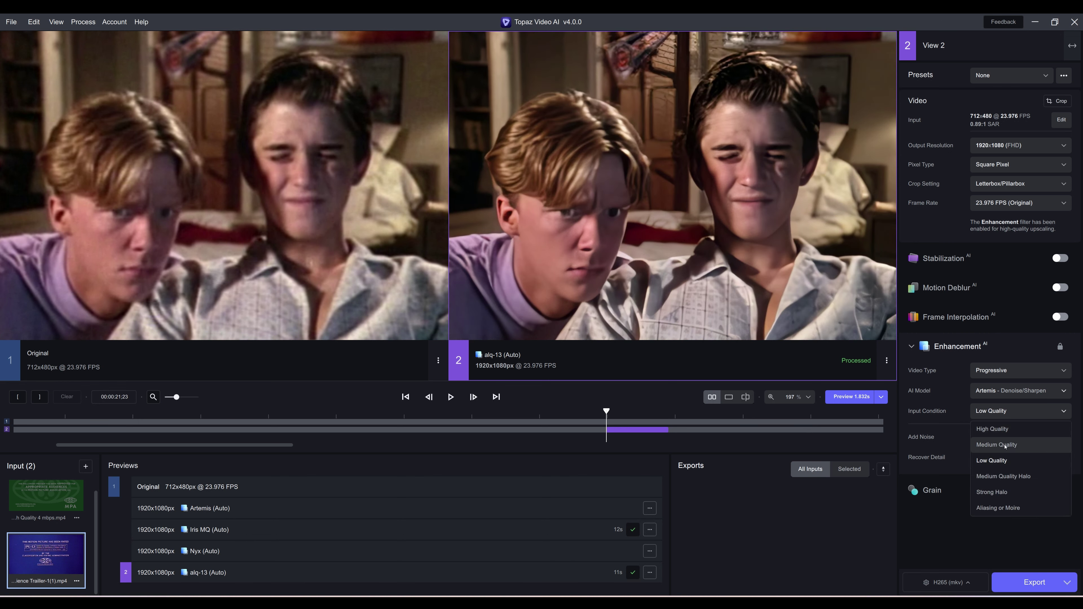
{"action": "left_click", "coordinate": [993, 429]}
{"action": "left_click", "coordinate": [849, 397]}
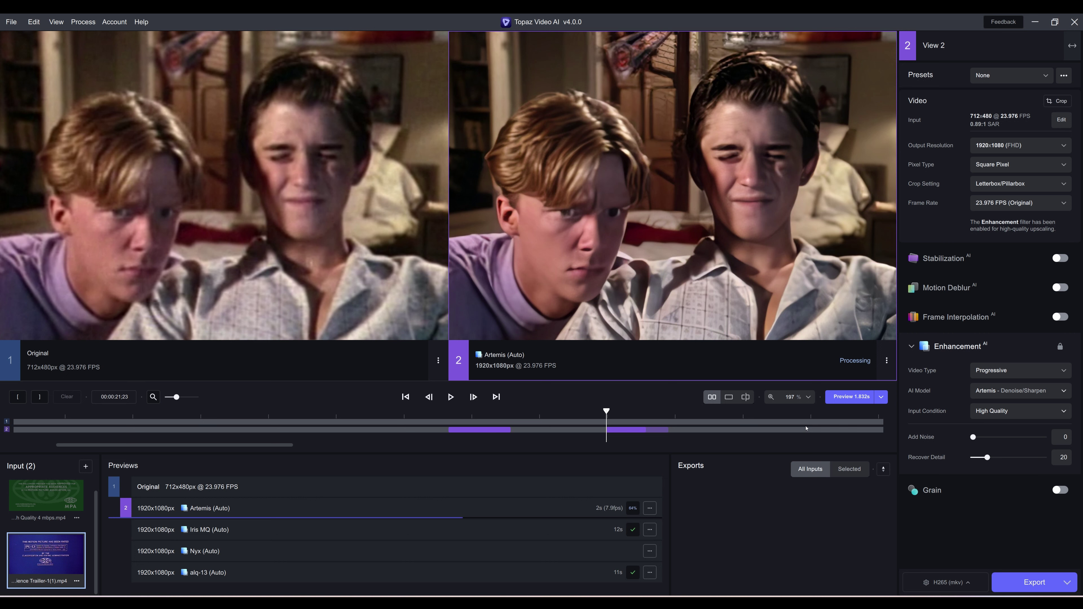
Step: Compare the alq-13 and Iris MQ previews of the two young men with the original in View 2
{"action": "left_click", "coordinate": [436, 574]}
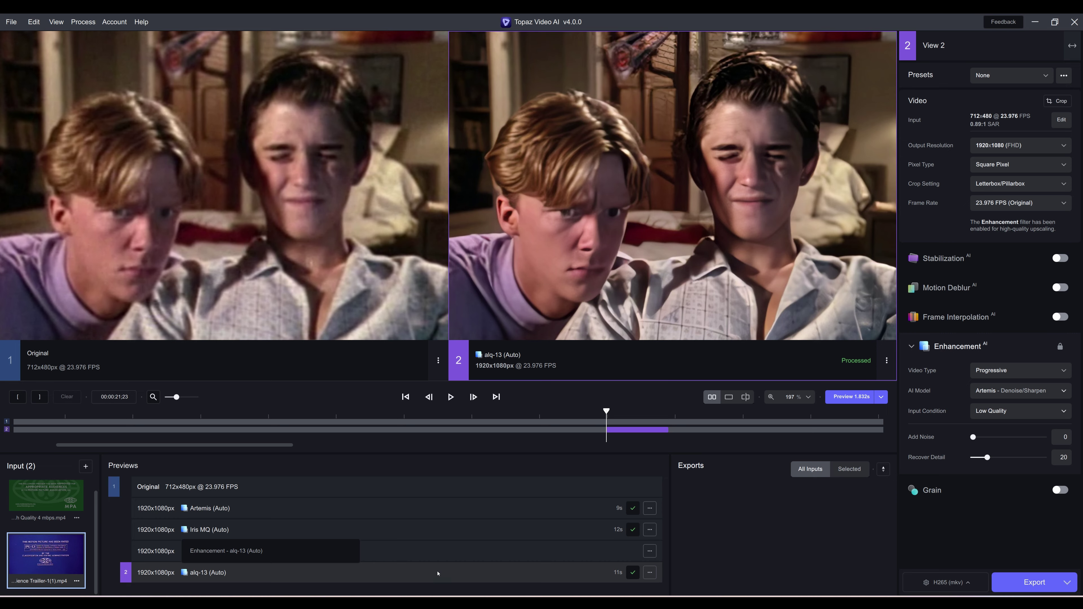
{"action": "left_click", "coordinate": [469, 529]}
{"action": "scroll", "coordinate": [712, 202], "scroll_direction": "up", "scroll_amount": 4}
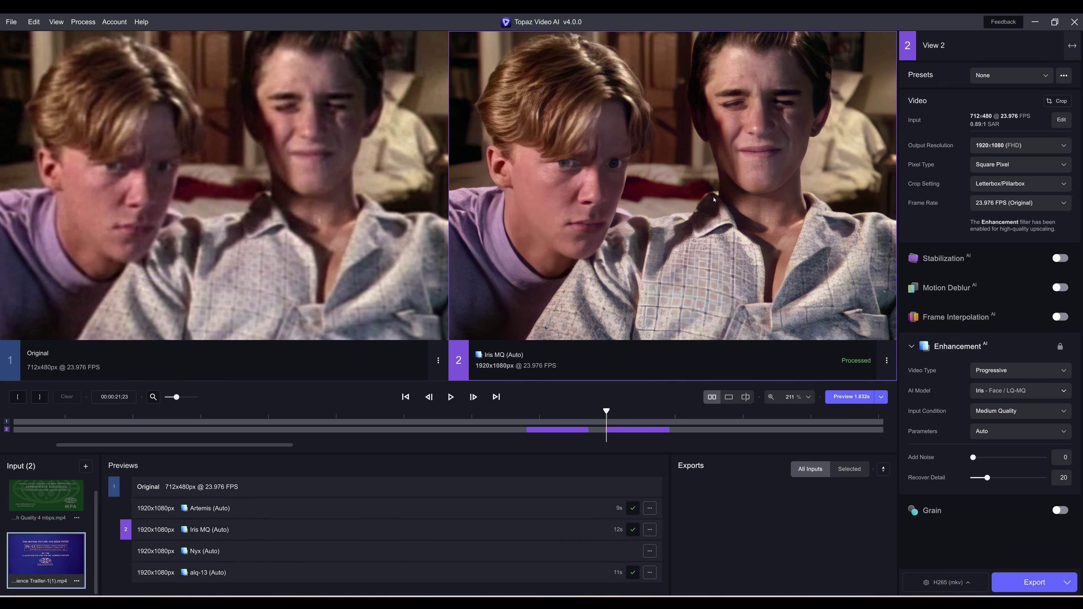
{"action": "scroll", "coordinate": [715, 202], "scroll_direction": "down", "scroll_amount": 3}
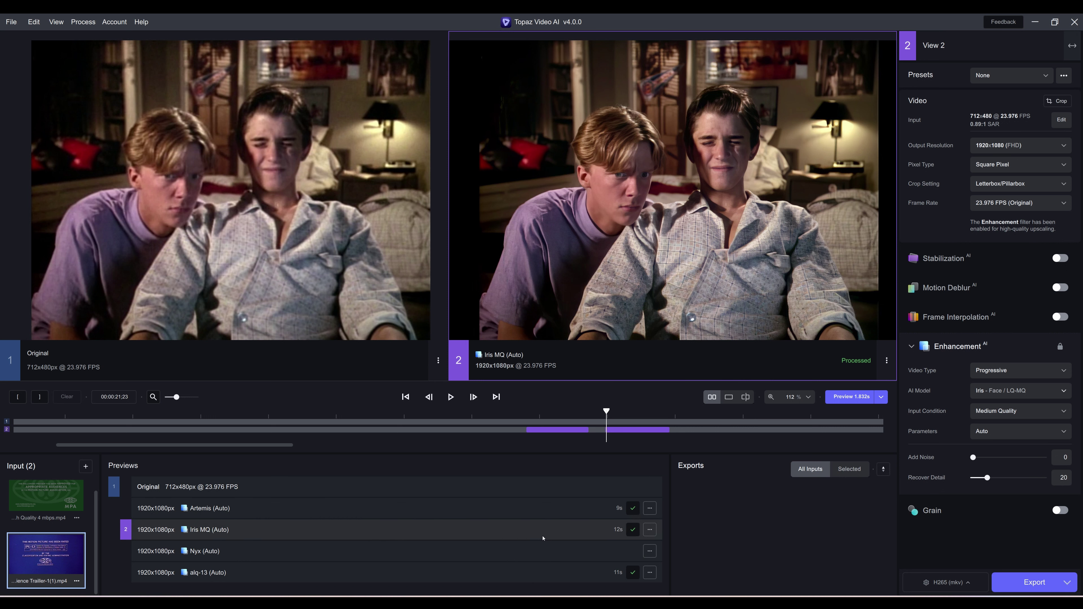
Step: Export the trailer with the Iris MQ enhancement at 1920x1080 and check the H265 mkv export settings
{"action": "left_click", "coordinate": [1035, 582]}
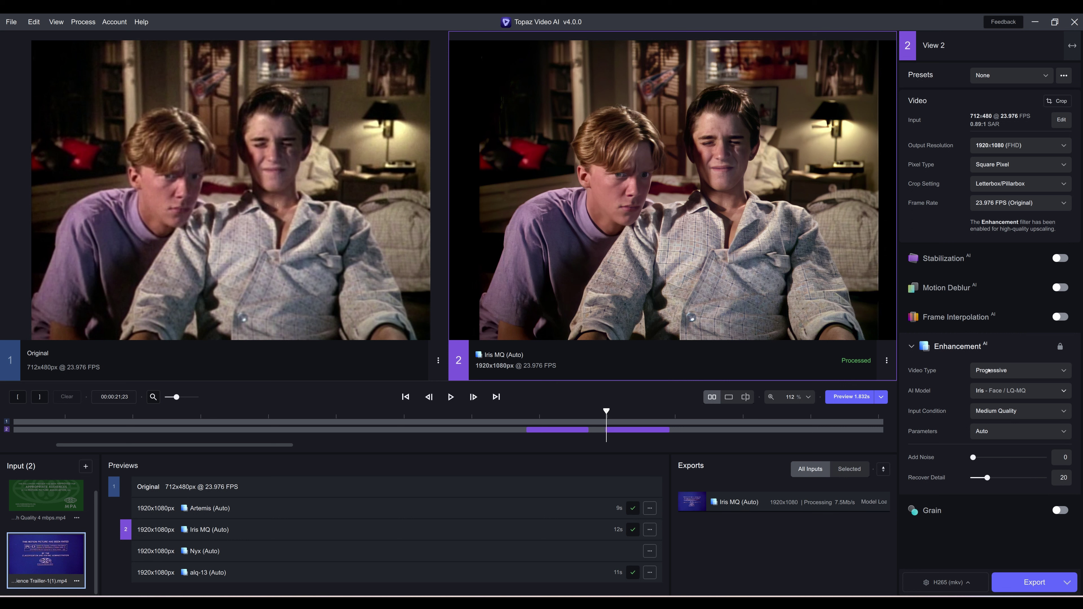
{"action": "left_click", "coordinate": [968, 582]}
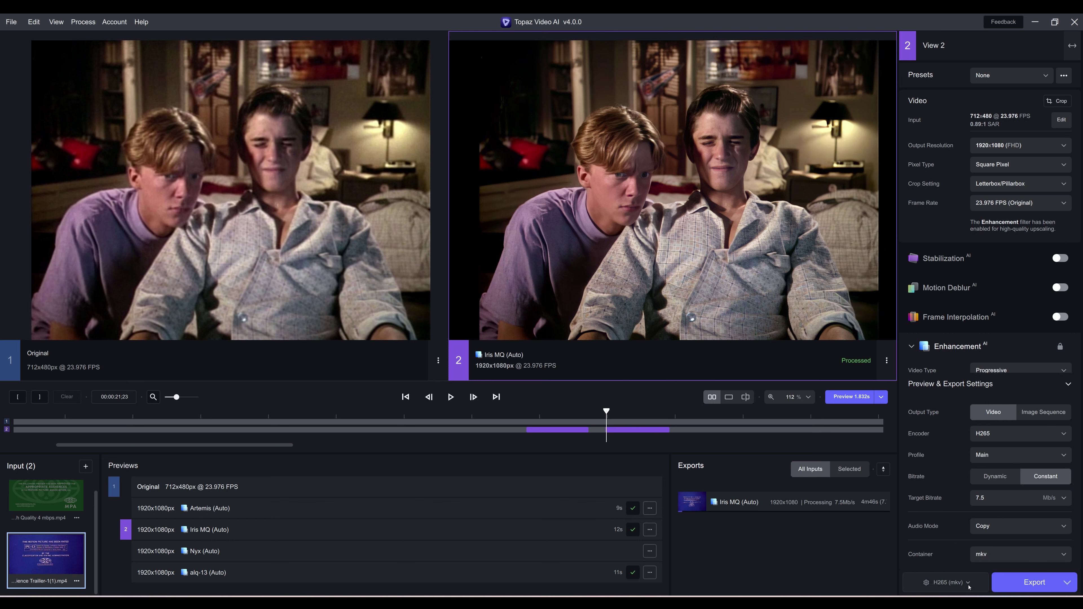
{"action": "left_click", "coordinate": [940, 588]}
{"action": "left_click", "coordinate": [951, 591]}
Step: Locate the exported file Weird Science Trailler-1(1)_iris2 in the Topaz 4.0 folder and check its details
{"action": "left_click_drag", "start_coordinate": [0, 238], "coordinate": [478, 119]}
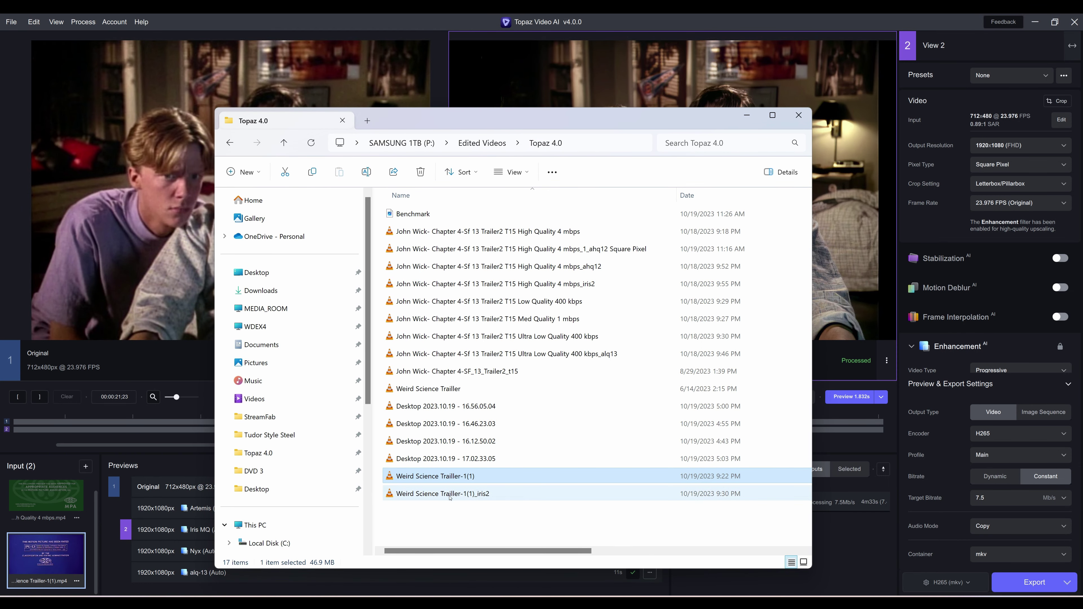
{"action": "left_click", "coordinate": [492, 495]}
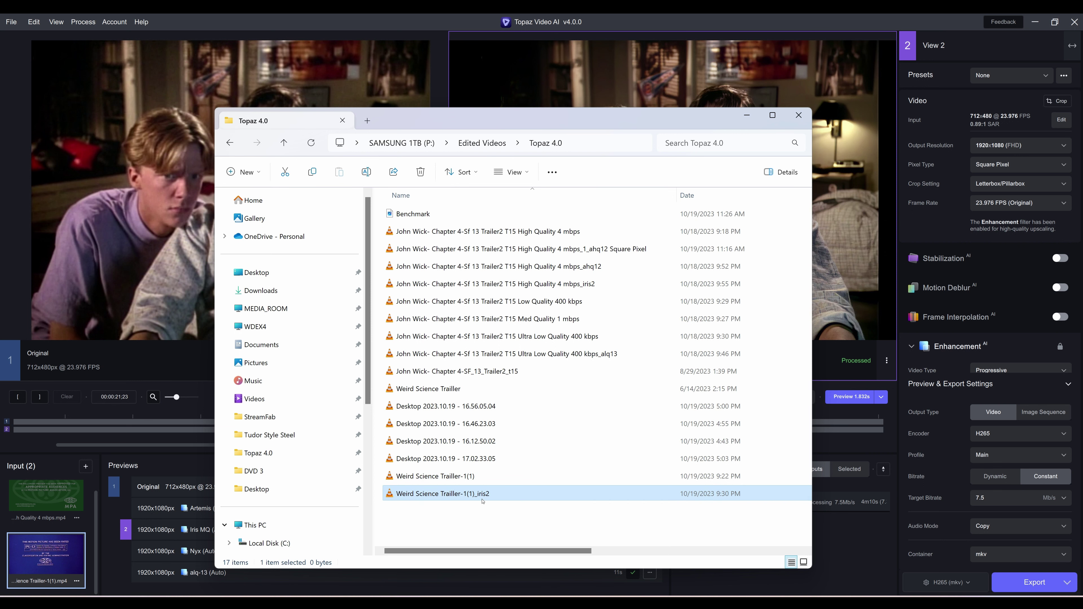
{"action": "mouse_move", "coordinate": [482, 498]}
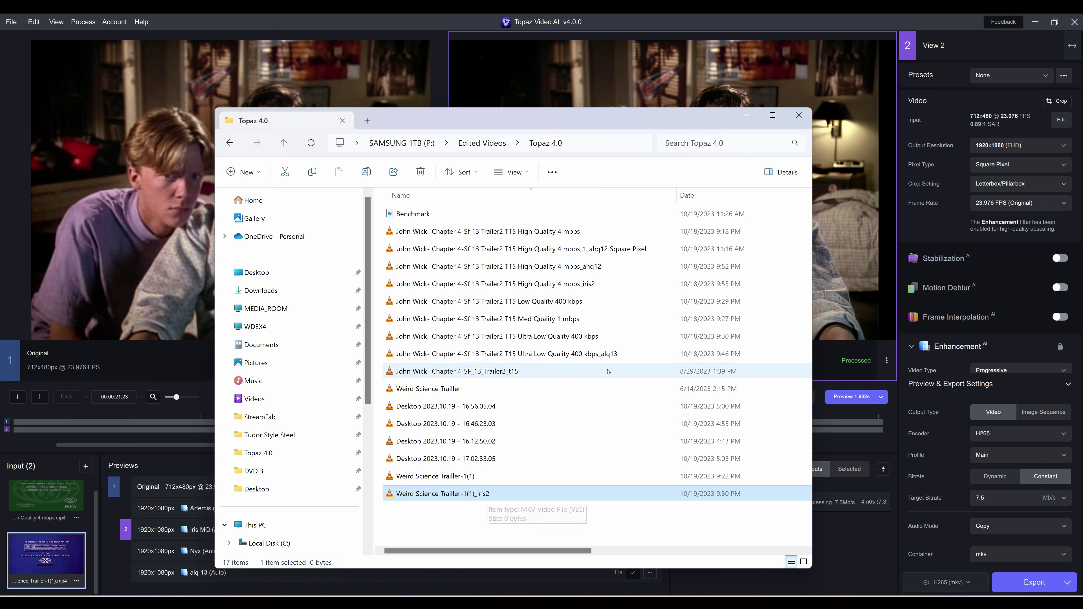
{"action": "mouse_move", "coordinate": [614, 358]}
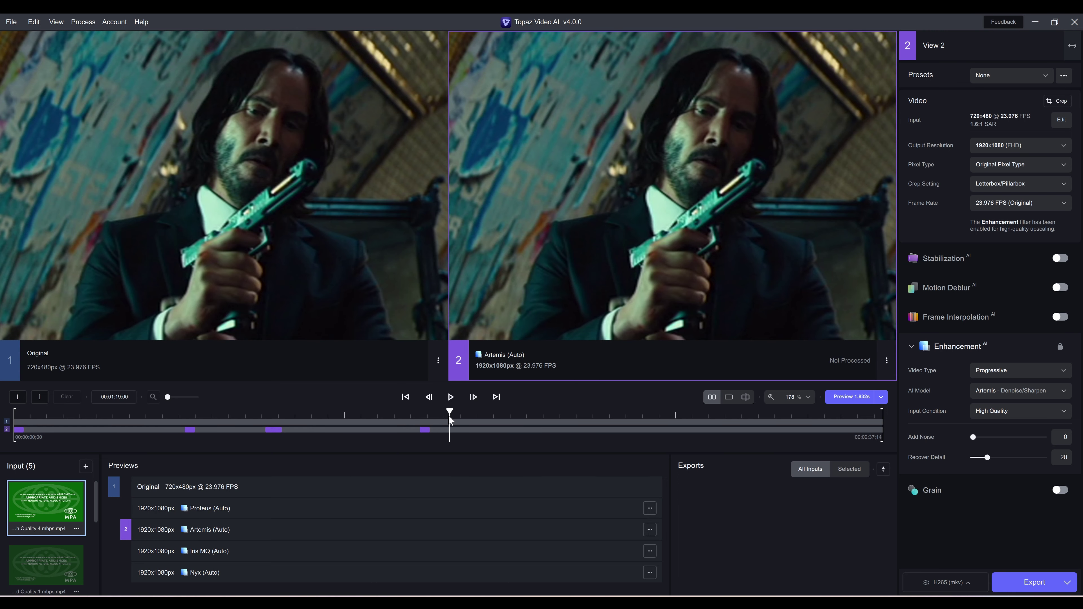
Step: Apply the 4x slow motion preset to the John Wick High Quality 4 mbps clip at 00:01:18;17
{"action": "left_click_drag", "start_coordinate": [450, 418], "coordinate": [450, 419]}
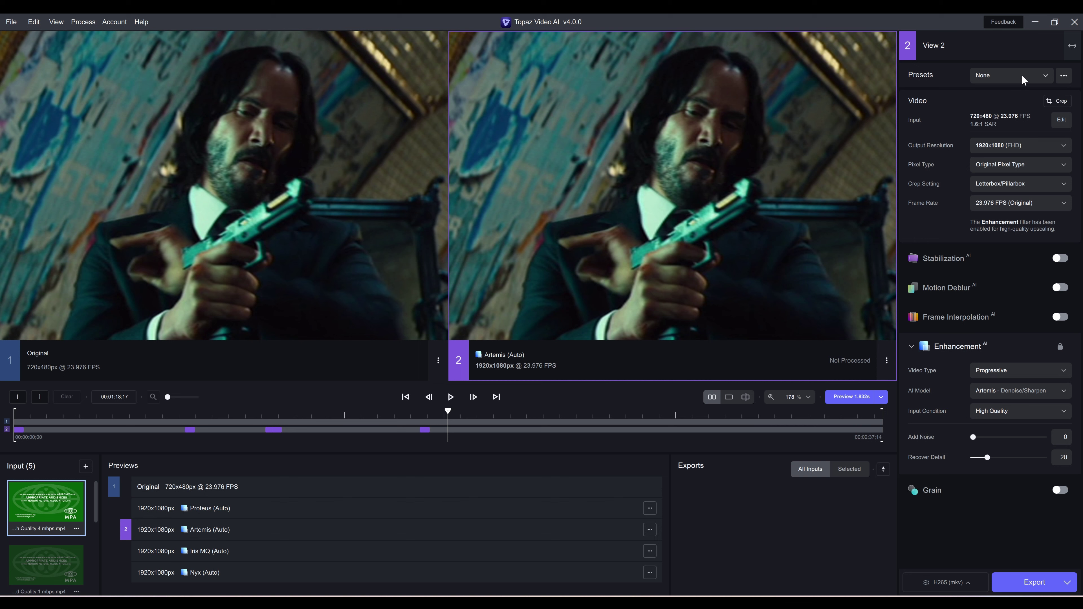
{"action": "left_click", "coordinate": [1036, 78]}
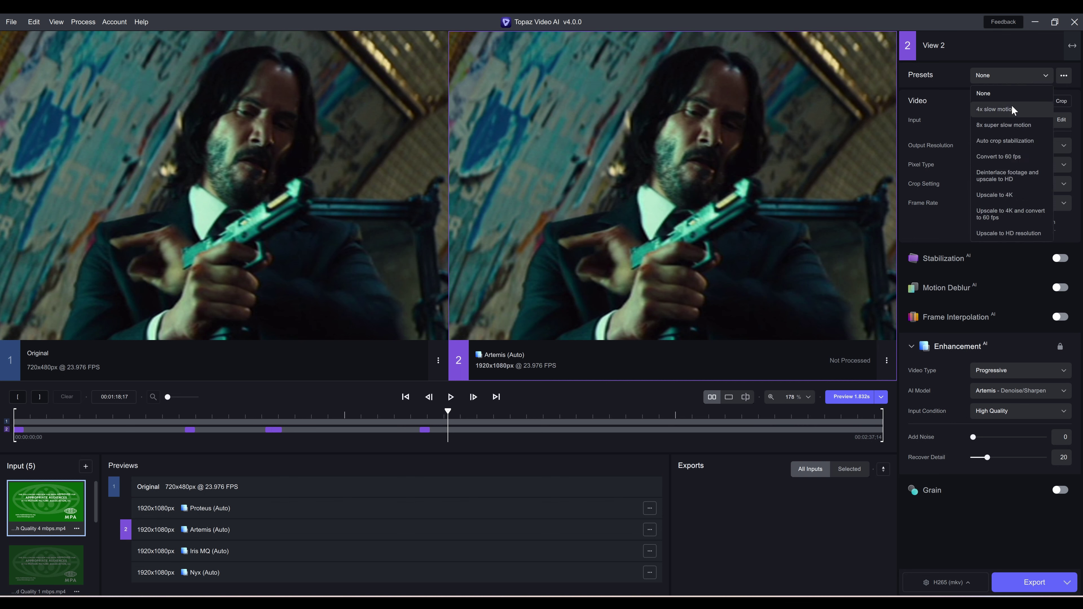
{"action": "left_click", "coordinate": [996, 109]}
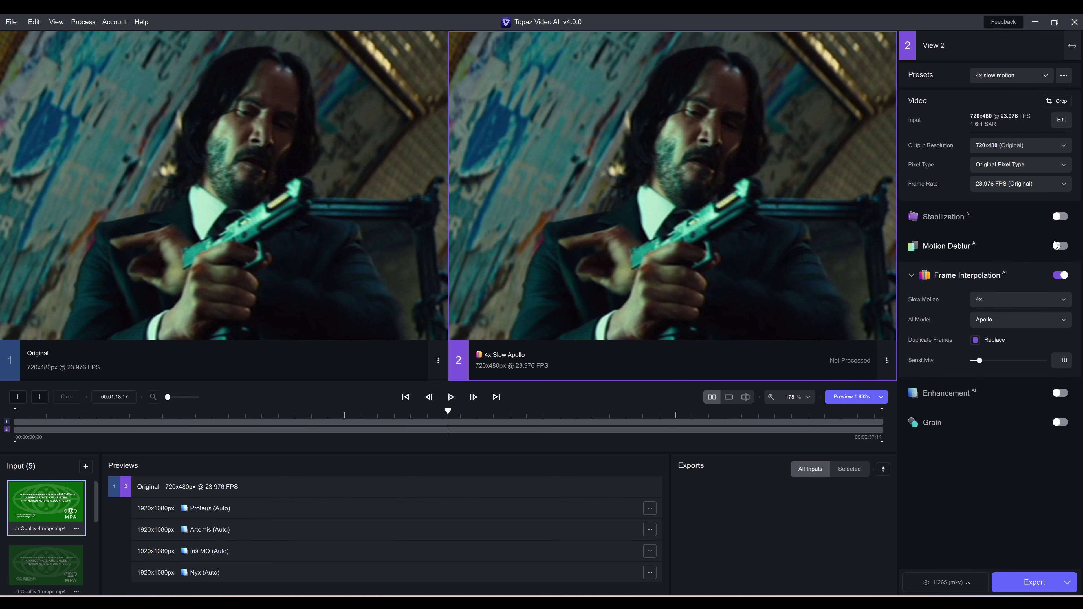
Step: Set the output resolution to 1920x1080 (FHD) with Square Pixel and render the 4x slow motion preview
{"action": "left_click", "coordinate": [1033, 146]}
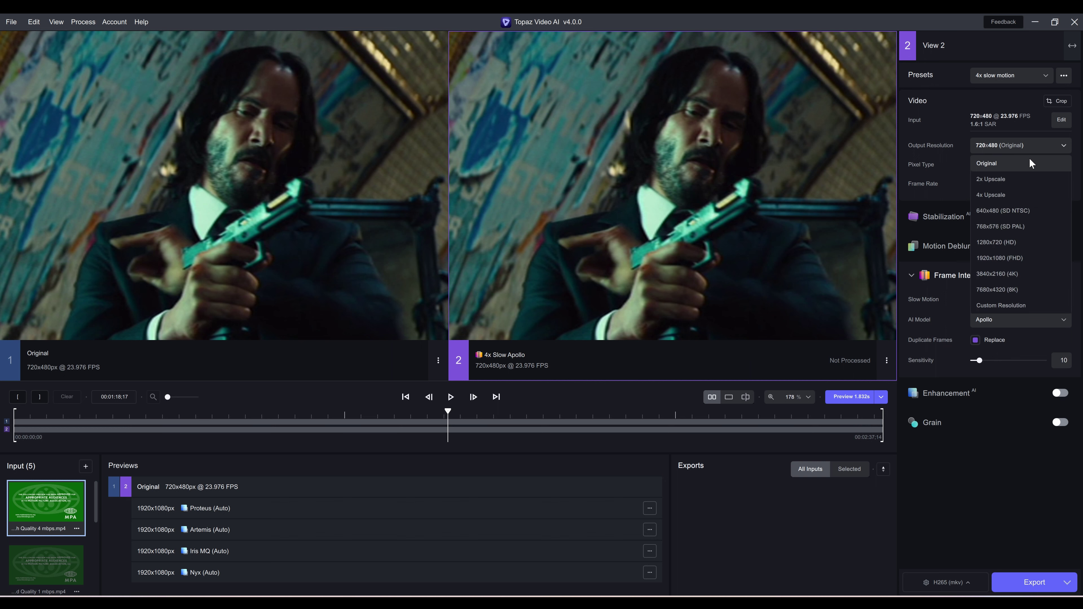
{"action": "left_click", "coordinate": [1012, 257]}
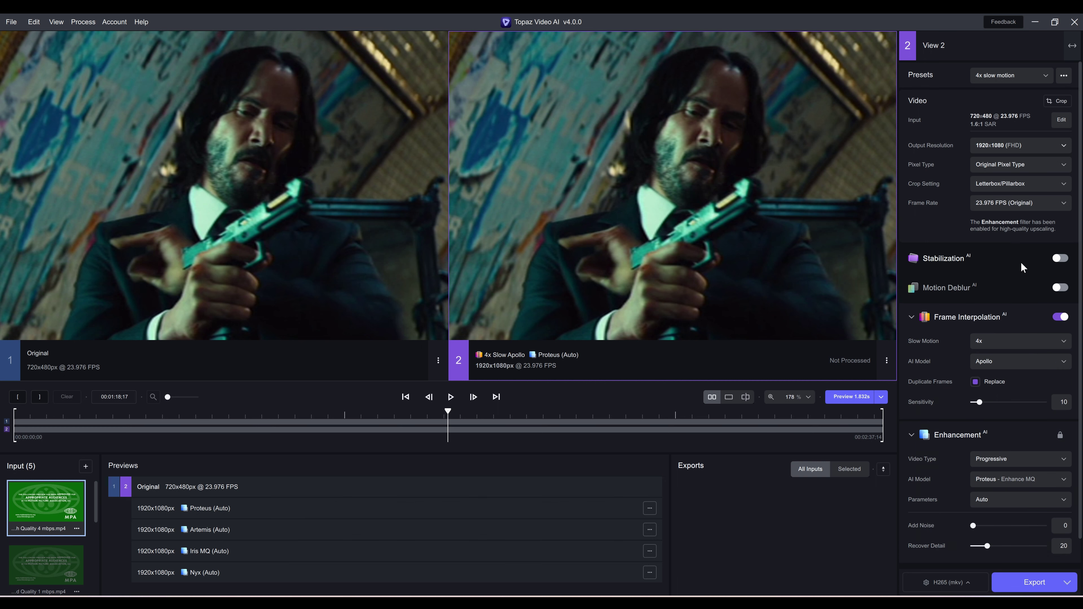
{"action": "left_click", "coordinate": [1009, 170]}
{"action": "left_click", "coordinate": [1001, 202]}
{"action": "left_click", "coordinate": [850, 396]}
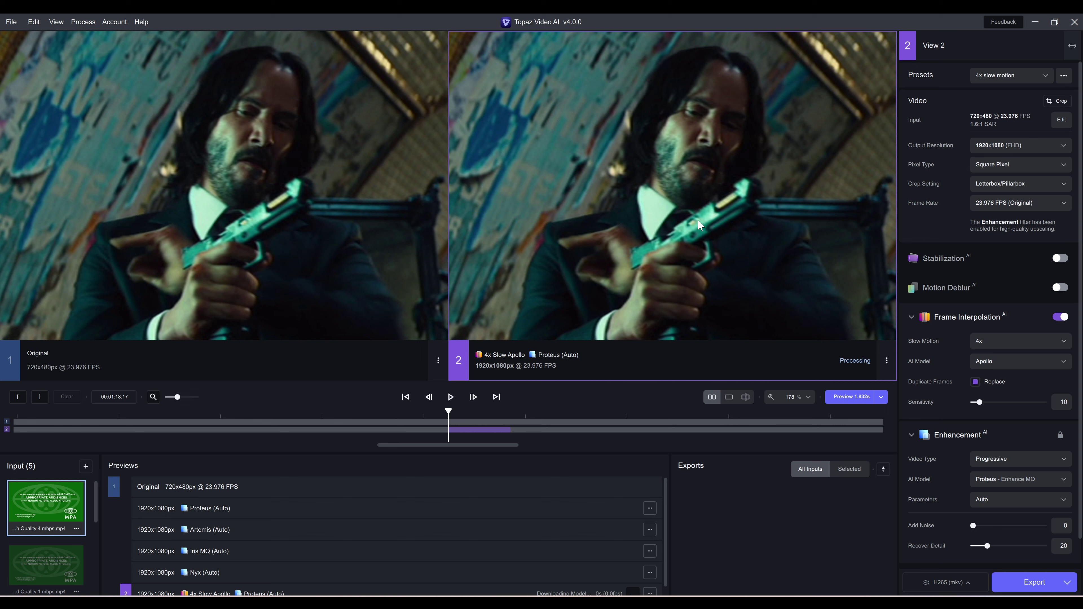
{"action": "scroll", "coordinate": [571, 540], "scroll_direction": "down", "scroll_amount": 1}
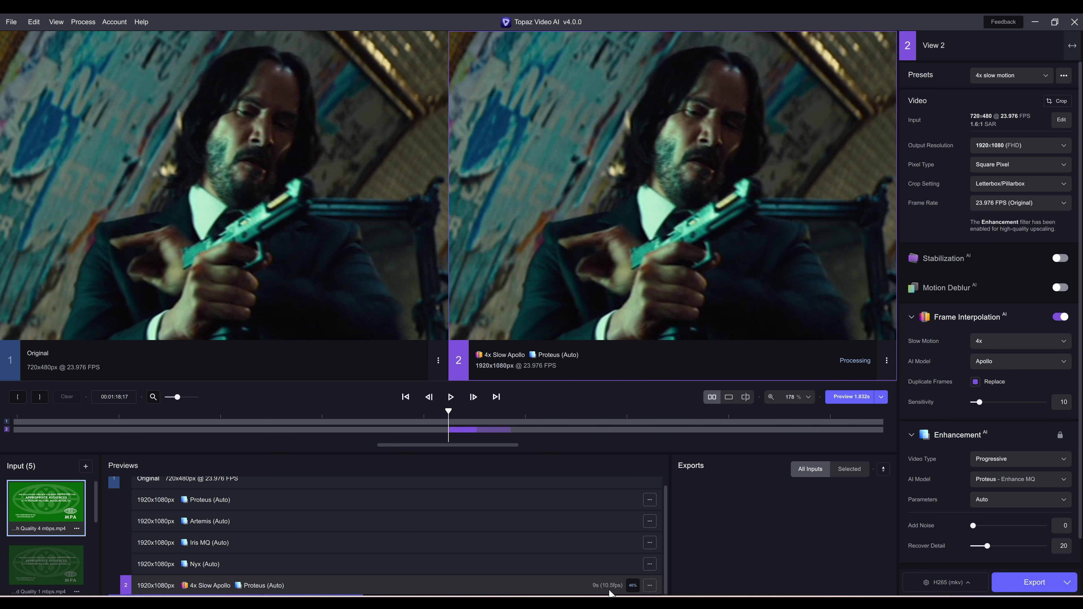
Step: Scrub the processed slow motion preview to 00:01:18;18 and play it beside the original, showing more of the frame
{"action": "left_click", "coordinate": [469, 413]}
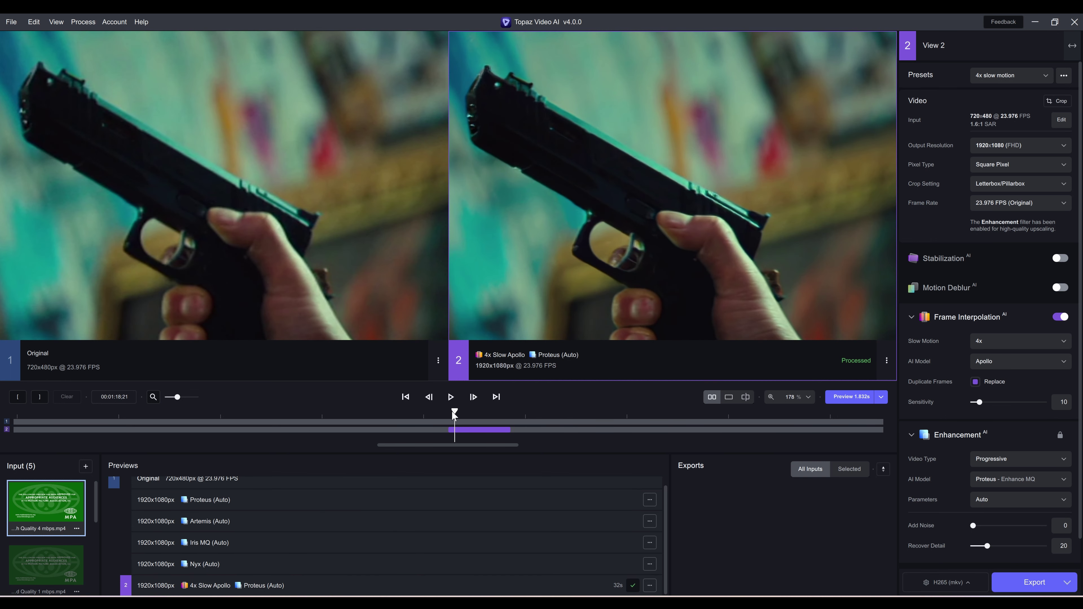
{"action": "left_click", "coordinate": [451, 411]}
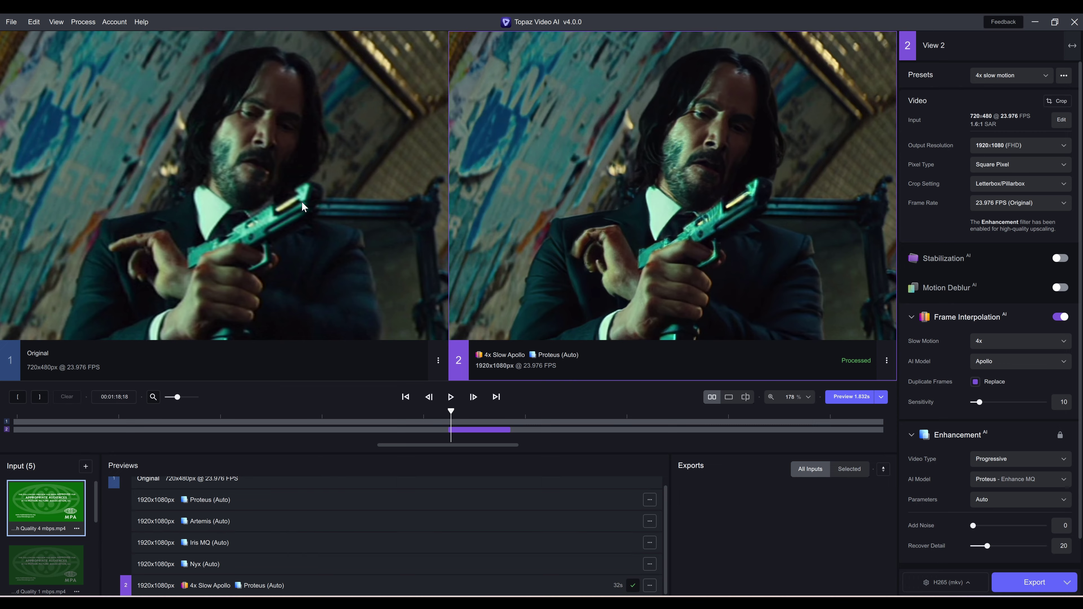
{"action": "scroll", "coordinate": [313, 239], "scroll_direction": "down", "scroll_amount": 5}
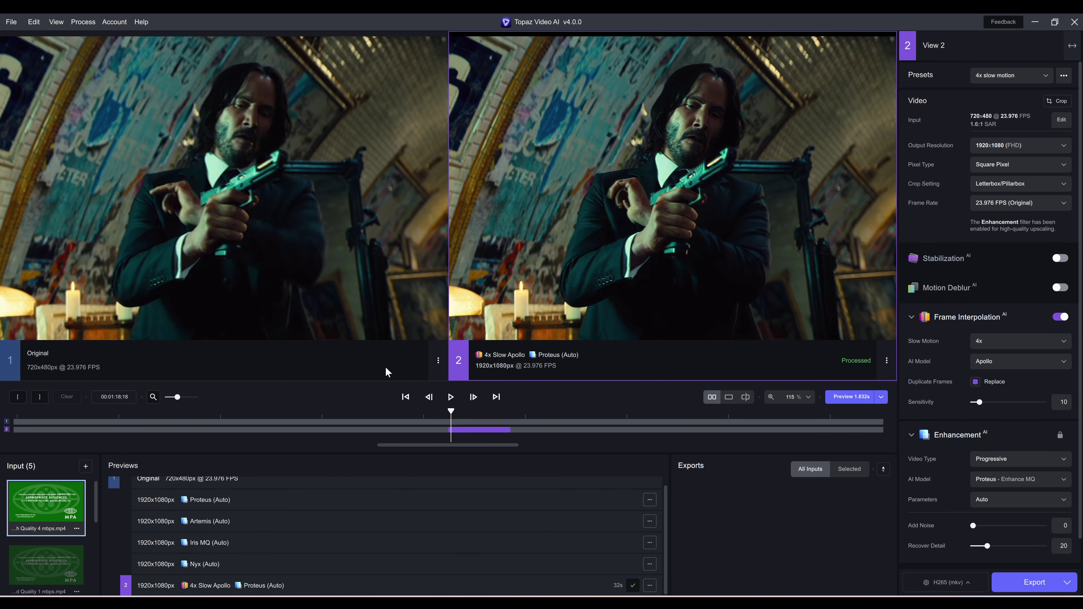
{"action": "left_click", "coordinate": [451, 396]}
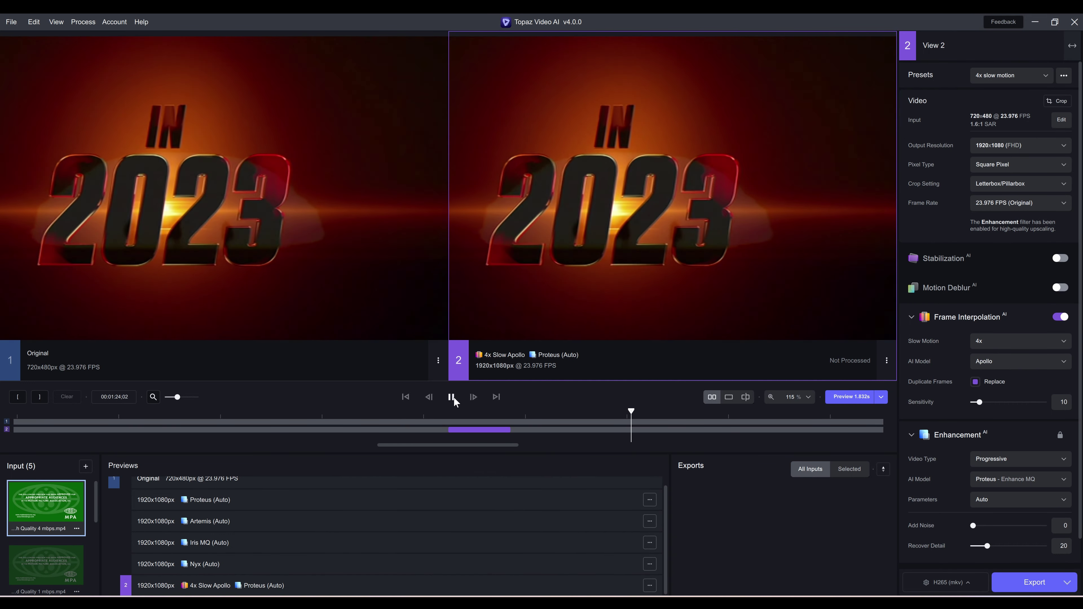
{"action": "left_click", "coordinate": [450, 397]}
Step: Replay the slow motion preview twice from 00:01:18;18 to compare its motion with the original
{"action": "left_click", "coordinate": [450, 415]}
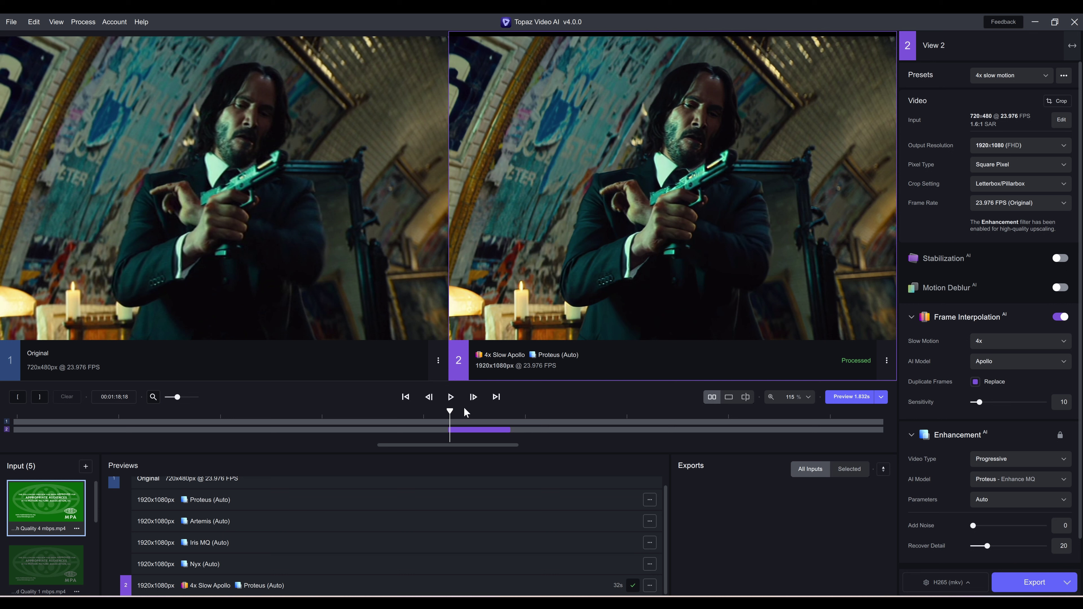
{"action": "left_click", "coordinate": [451, 397]}
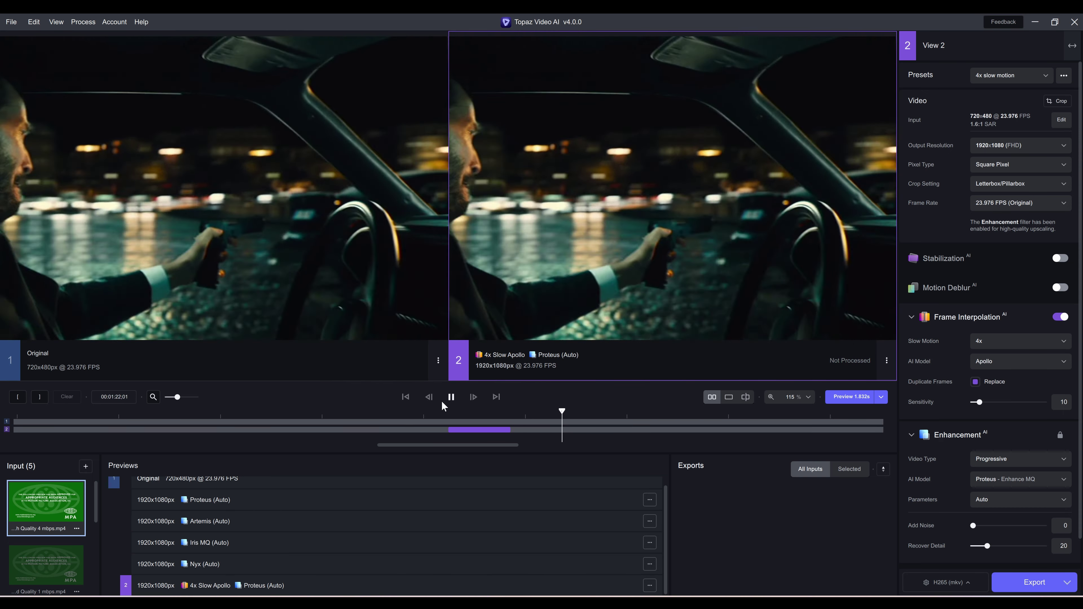
{"action": "left_click", "coordinate": [450, 423]}
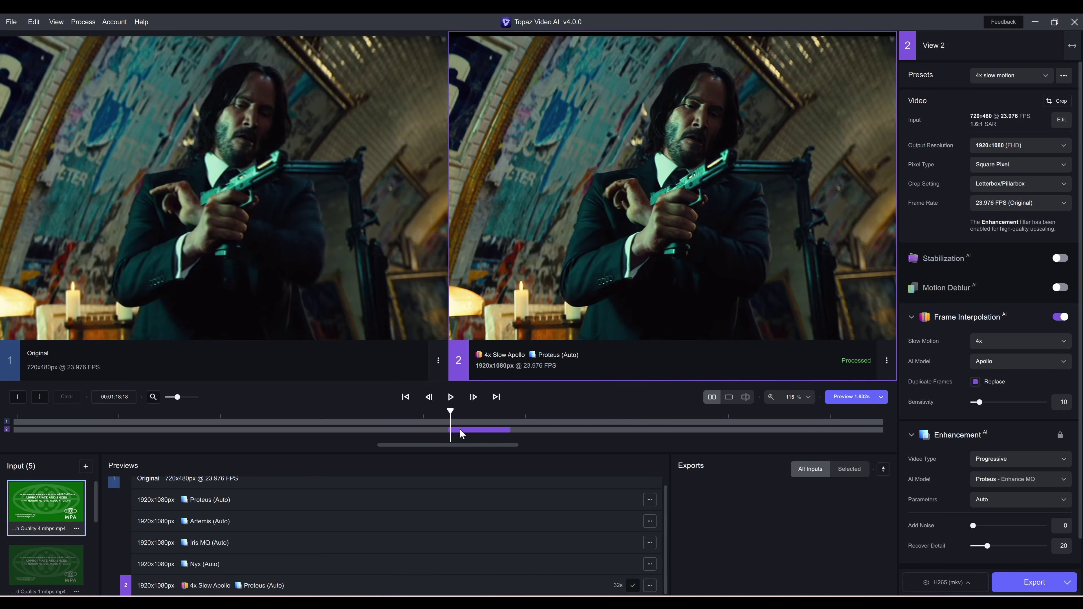
{"action": "left_click", "coordinate": [451, 397]}
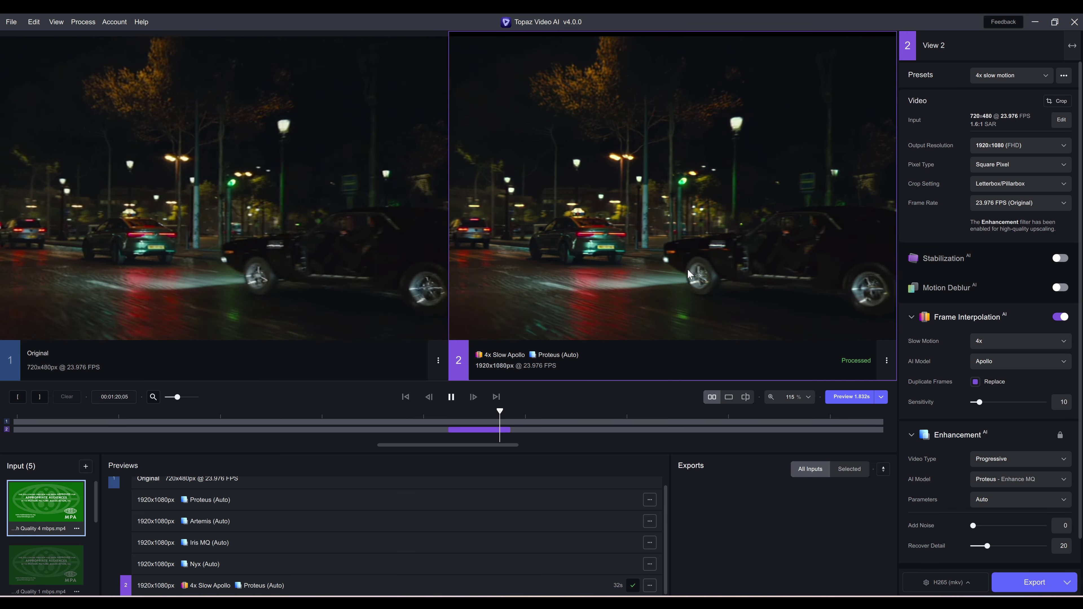
Step: Play the slow motion preview from the pistol close-up at 00:01:19;15 and step through the night street car shot
{"action": "left_click", "coordinate": [479, 421]}
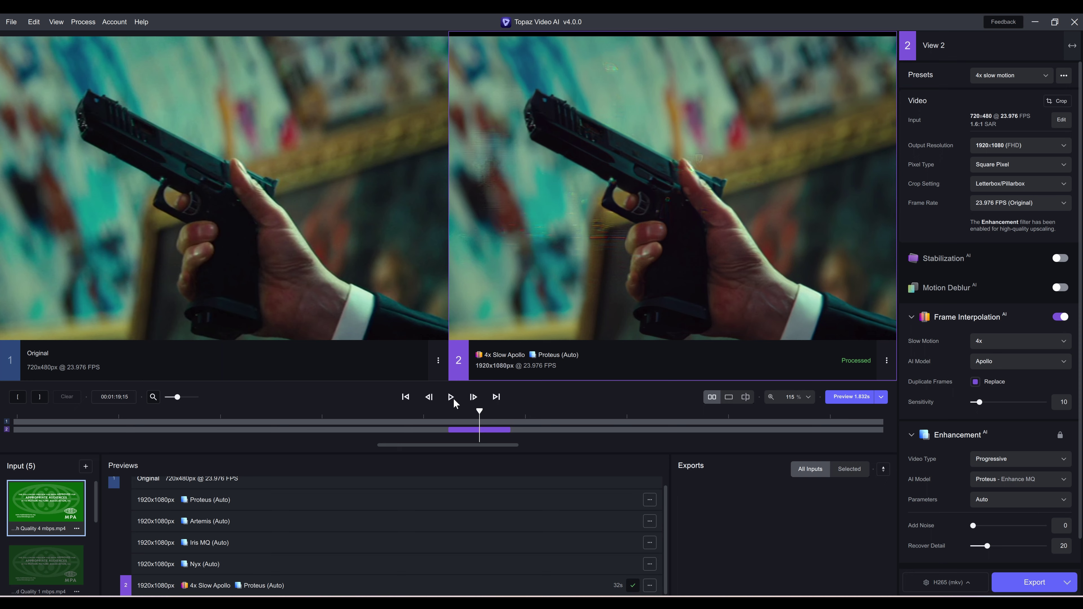
{"action": "left_click", "coordinate": [452, 398]}
{"action": "left_click", "coordinate": [451, 398]}
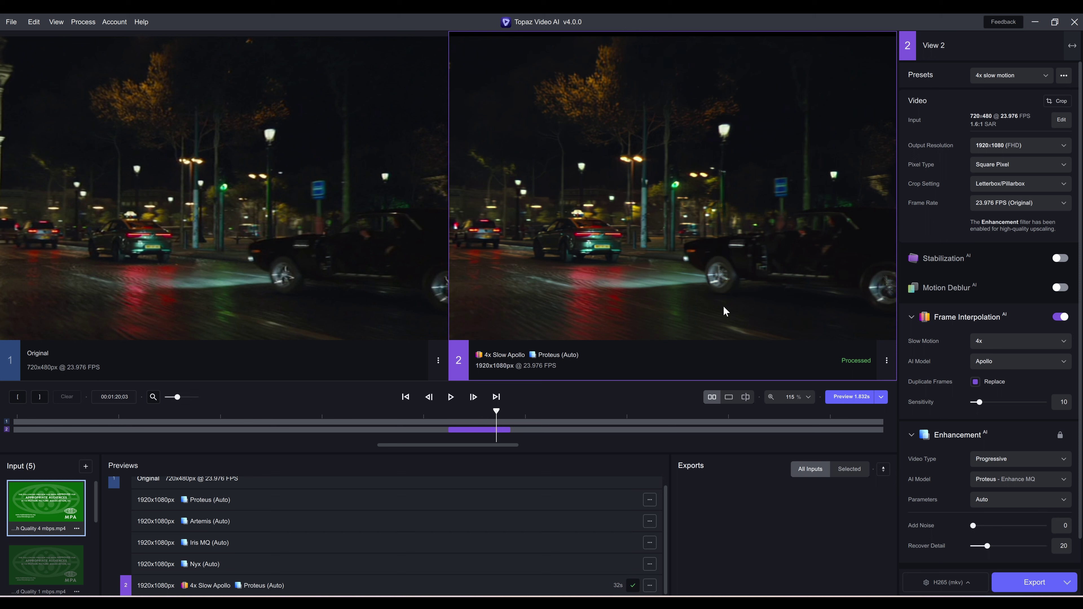
{"action": "left_click", "coordinate": [473, 397]}
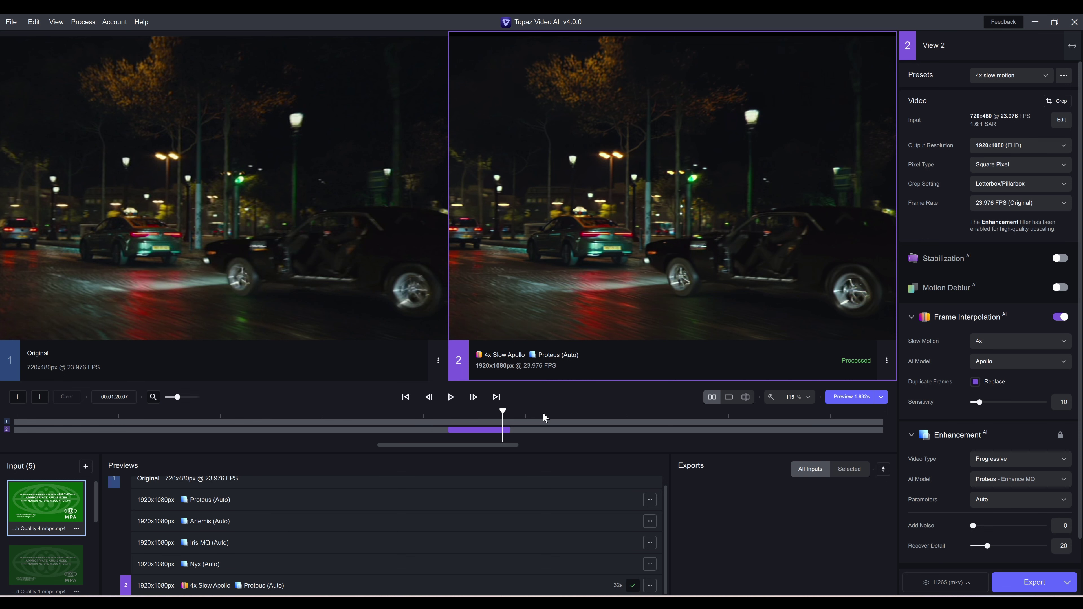
Step: Render a 4x slow motion preview of the driver aiming a pistol at about 00:01:22;05 and play it
{"action": "left_click_drag", "start_coordinate": [476, 427], "coordinate": [565, 436]}
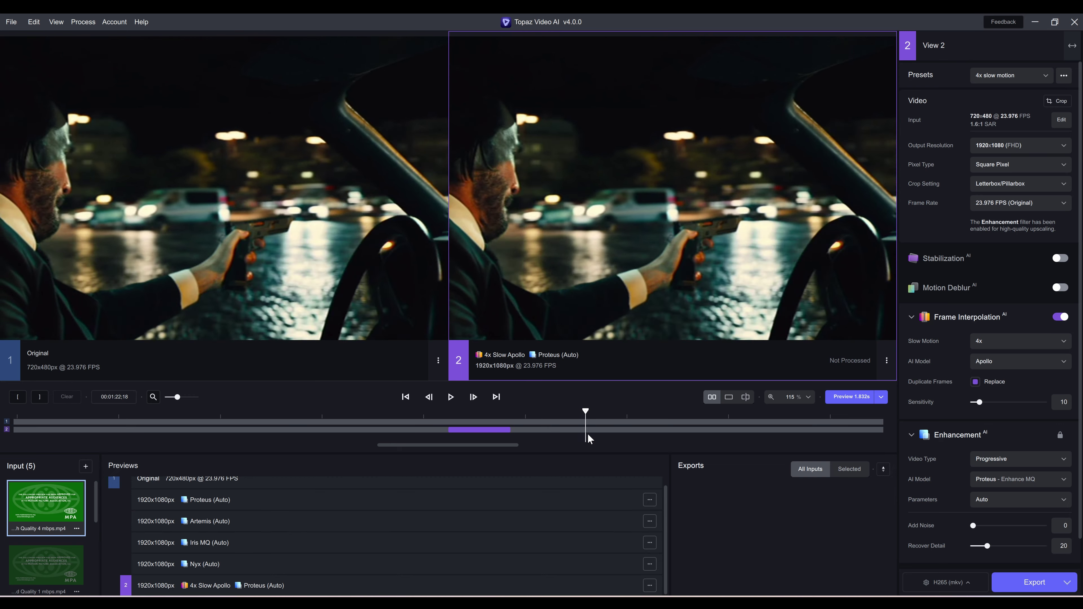
{"action": "left_click", "coordinate": [850, 397]}
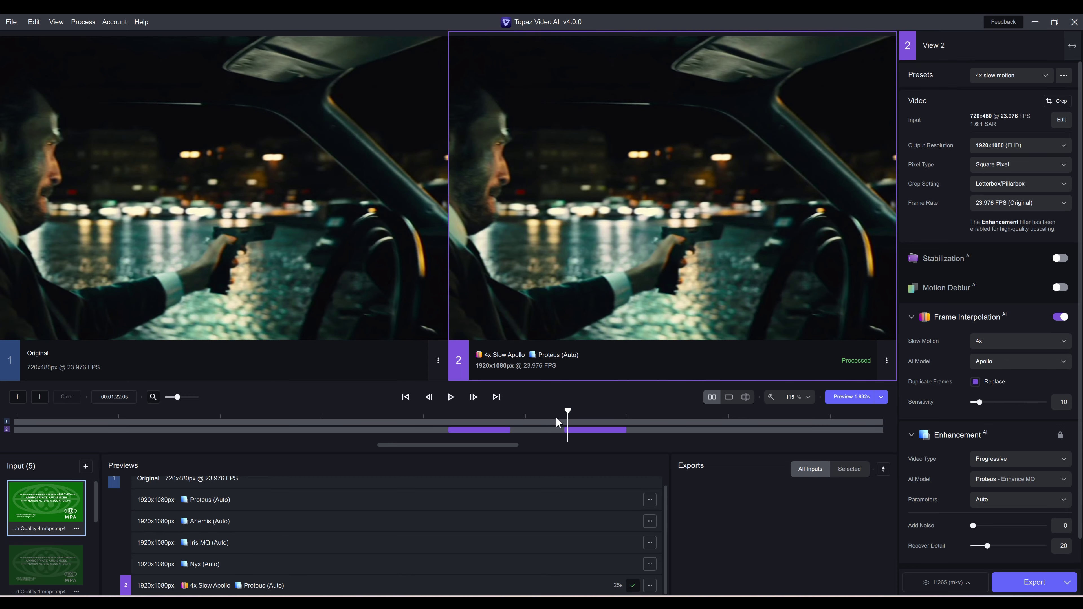
{"action": "left_click", "coordinate": [451, 397]}
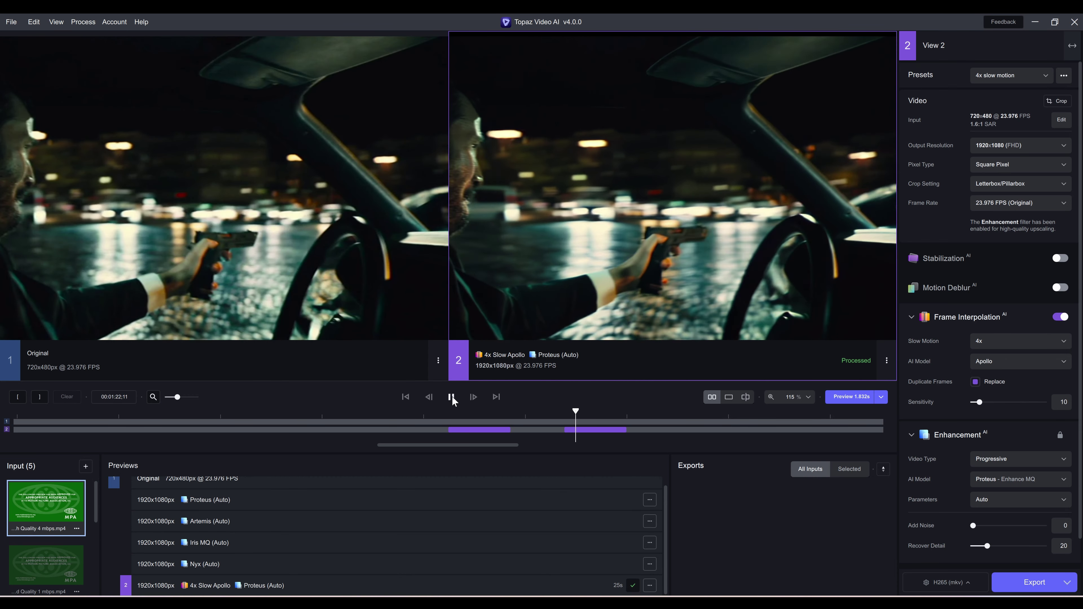
Step: Replay the slow motion preview of the driver aiming a pistol several times, comparing it with the original around 00:01:22;13
{"action": "left_click", "coordinate": [451, 397]}
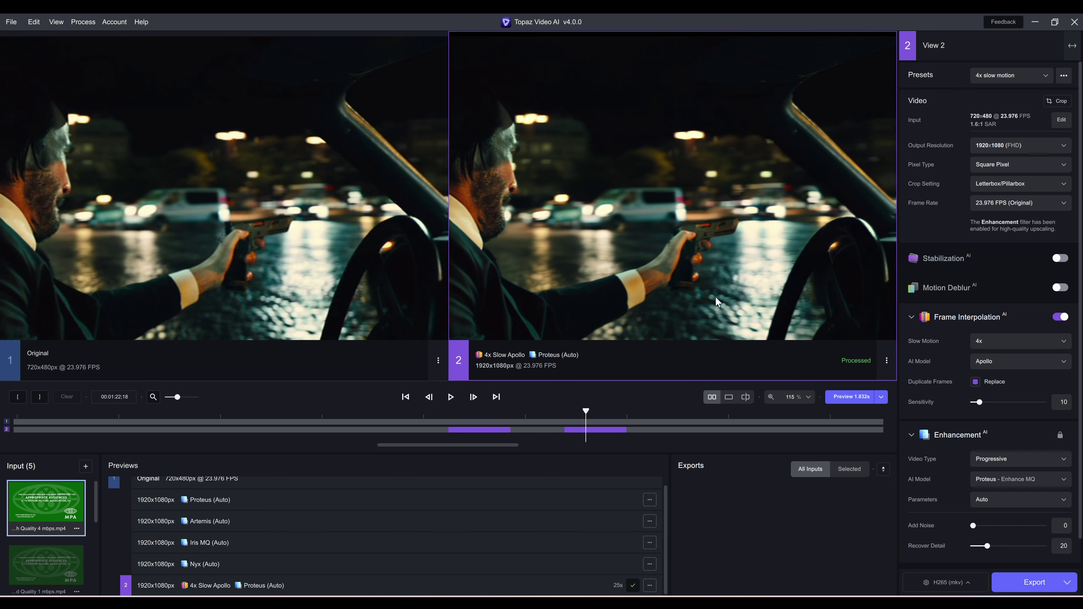
{"action": "left_click", "coordinate": [450, 397]}
{"action": "left_click", "coordinate": [451, 397]}
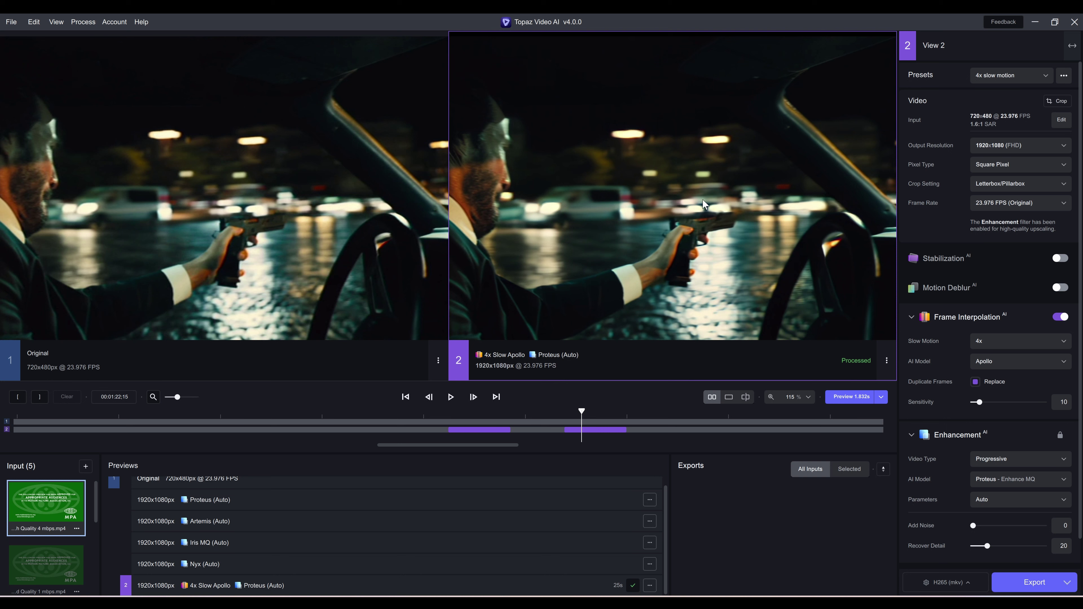
{"action": "left_click", "coordinate": [450, 396]}
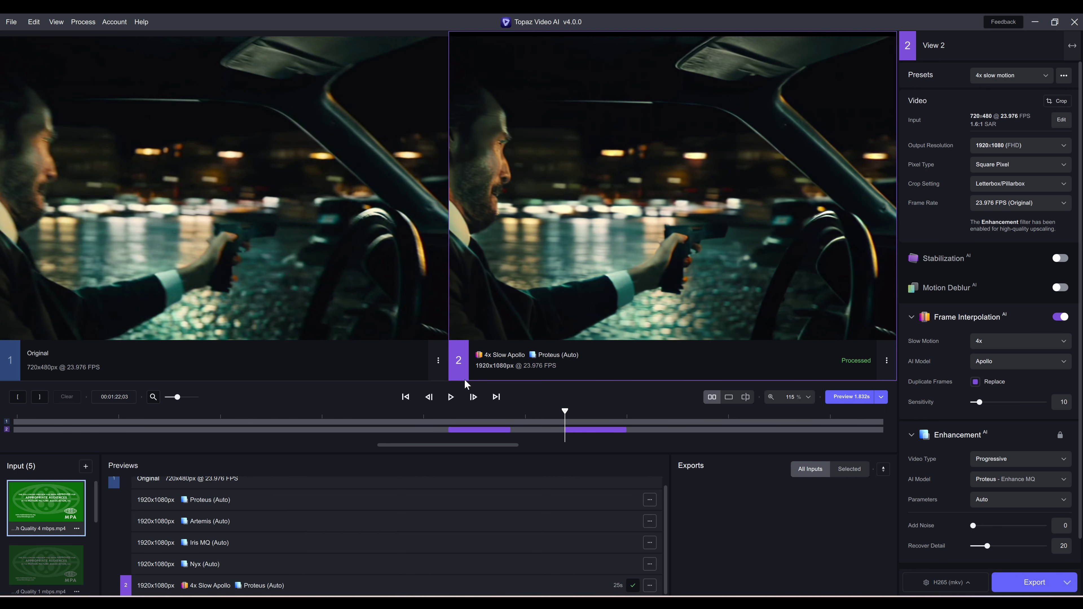
{"action": "left_click", "coordinate": [450, 396]}
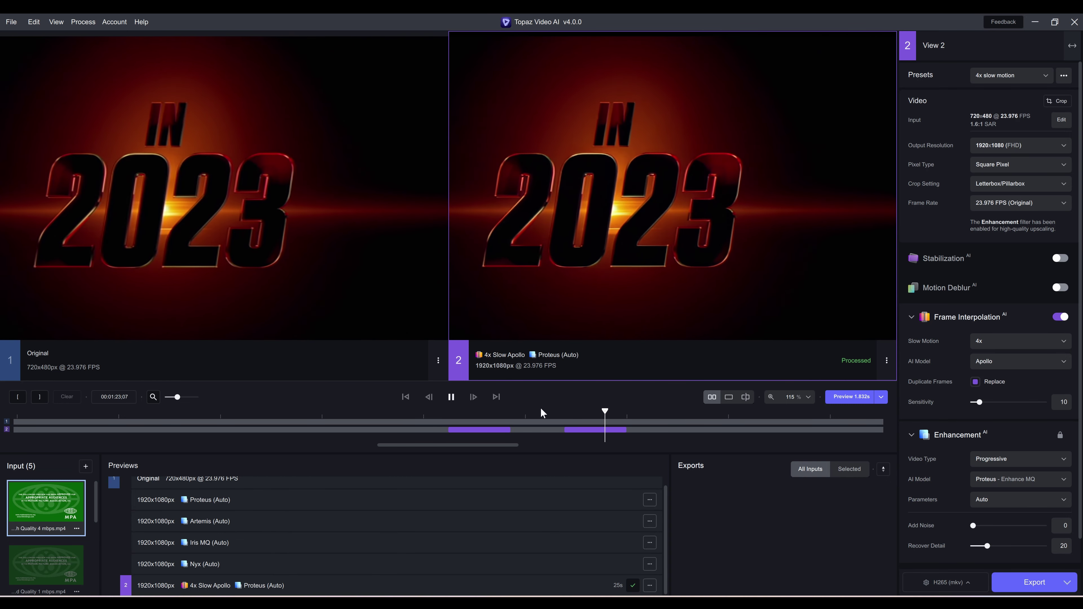
{"action": "left_click", "coordinate": [578, 424]}
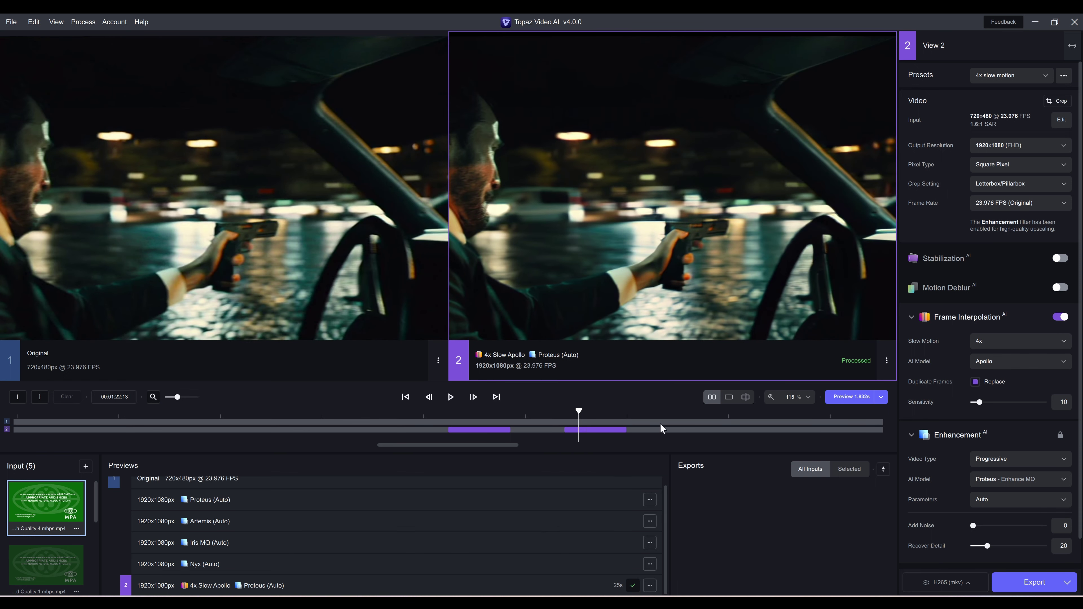
Step: Render a 4x slow motion preview of the desert horse rider at 00:01:27;03 and play it beside the original
{"action": "left_click_drag", "start_coordinate": [645, 421], "coordinate": [733, 422]}
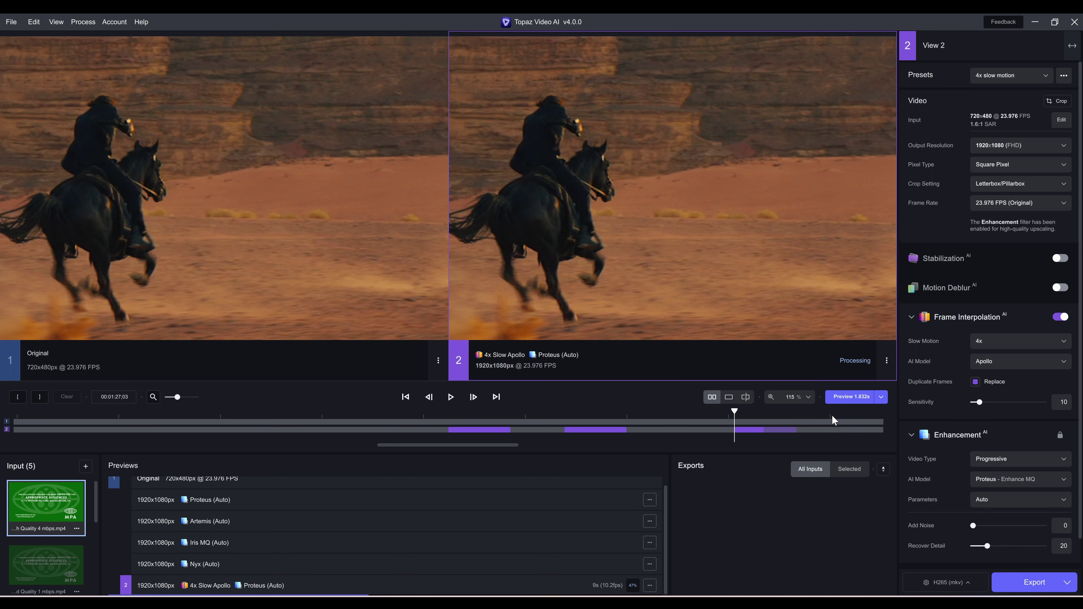
{"action": "left_click", "coordinate": [451, 398]}
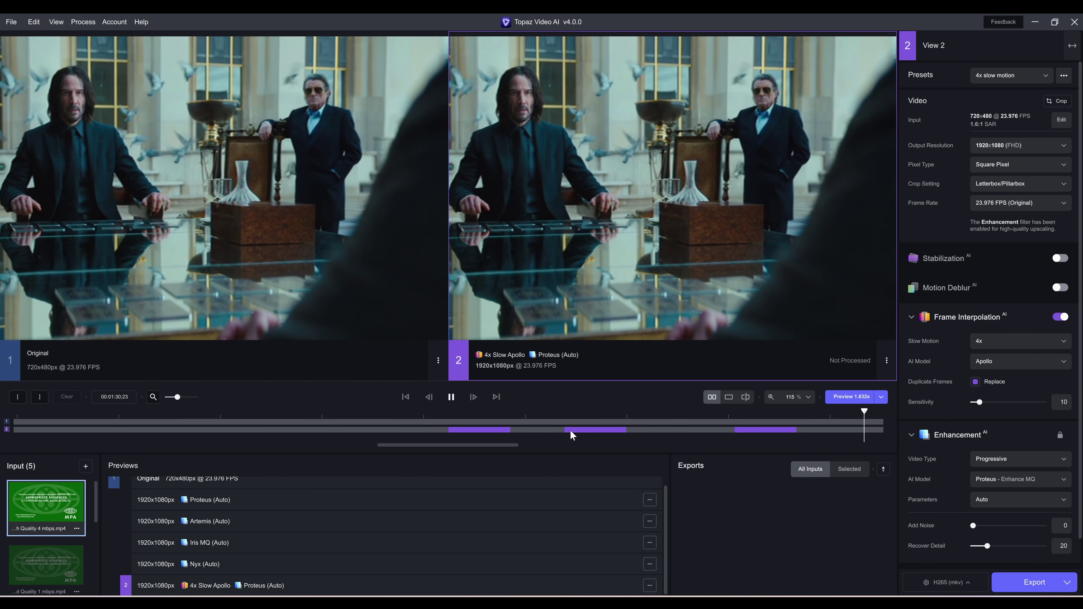
{"action": "left_click", "coordinate": [740, 424]}
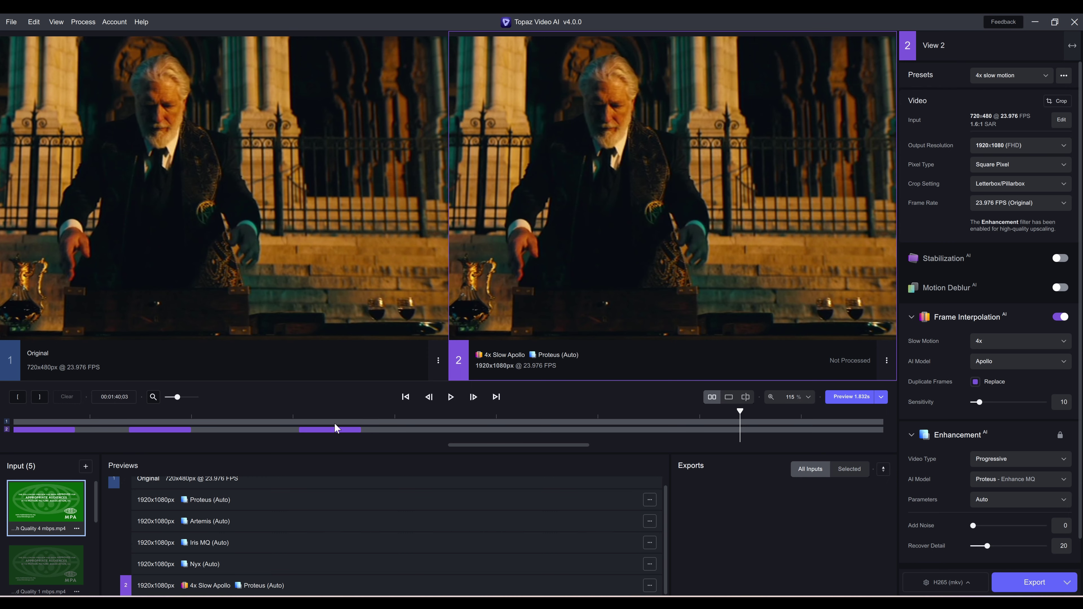
{"action": "left_click", "coordinate": [309, 424]}
{"action": "left_click", "coordinate": [302, 425]}
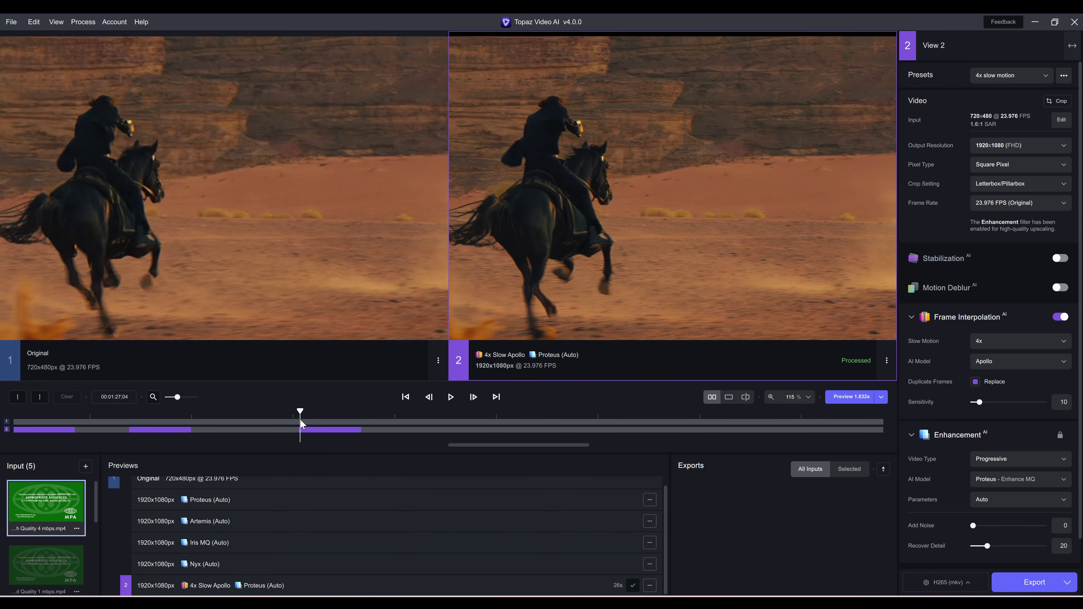
{"action": "left_click", "coordinate": [450, 403]}
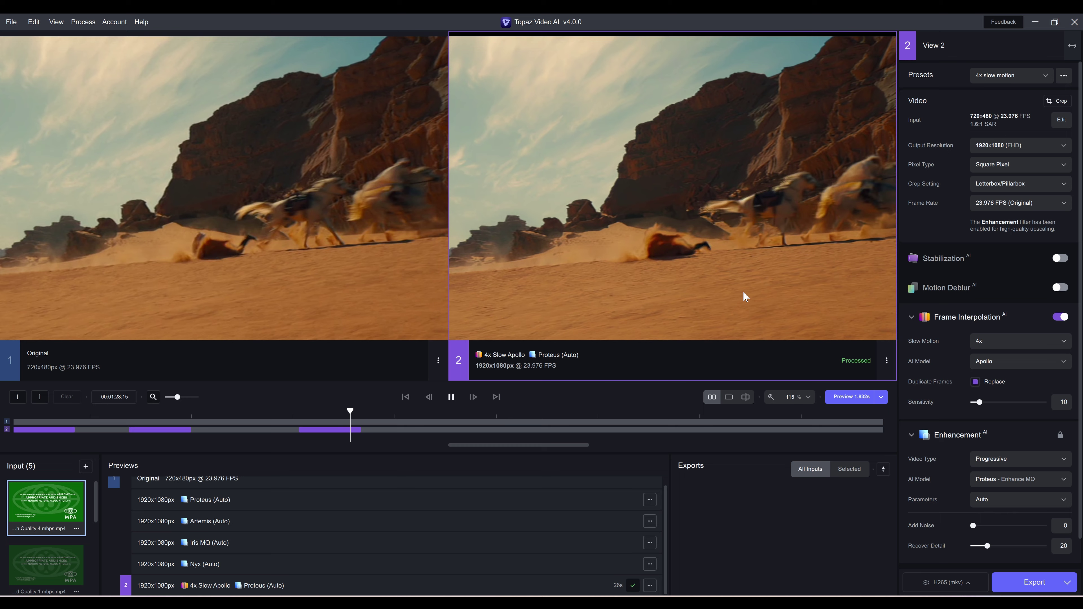
{"action": "left_click", "coordinate": [451, 397]}
Step: Render a 4x slow motion preview of the Eiffel Tower shot at 00:01:29;06 and play on from it
{"action": "left_click_drag", "start_coordinate": [425, 426], "coordinate": [372, 432]}
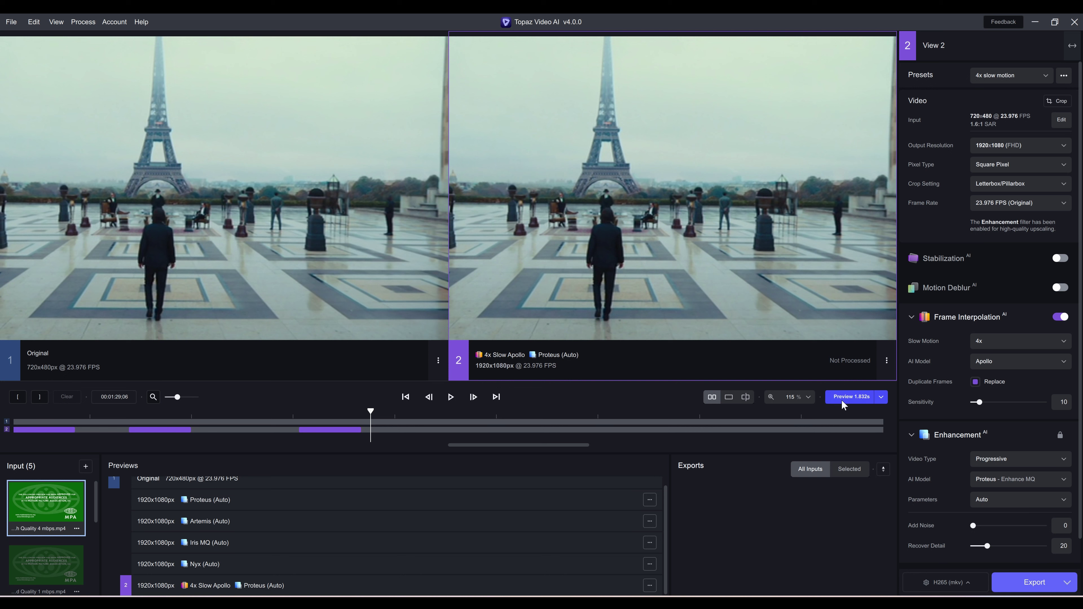
{"action": "left_click", "coordinate": [853, 398]}
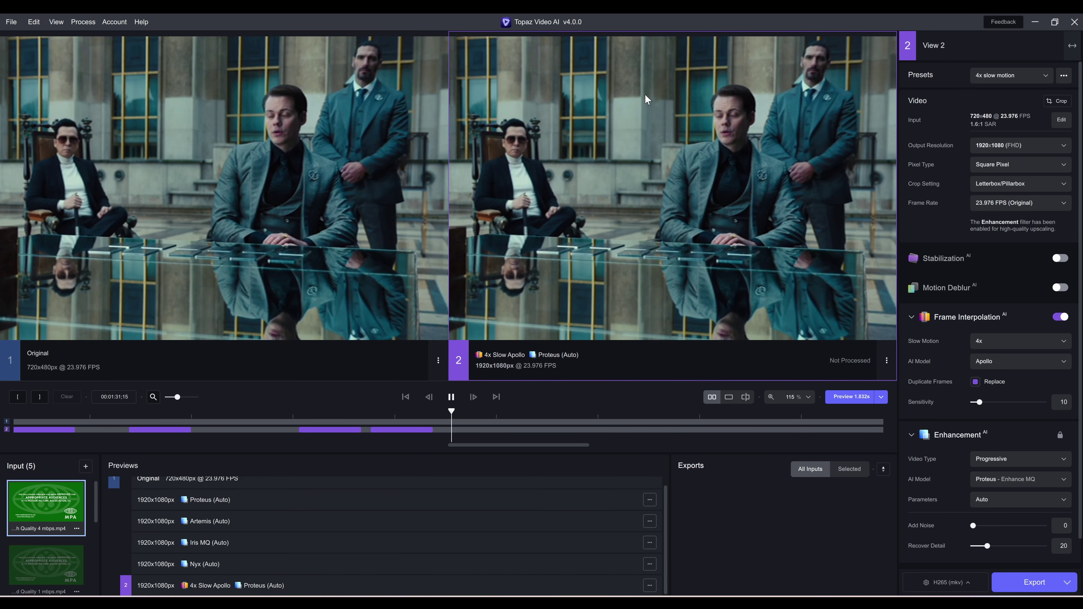
{"action": "left_click_drag", "start_coordinate": [413, 420], "coordinate": [397, 432]}
{"action": "left_click", "coordinate": [451, 398]}
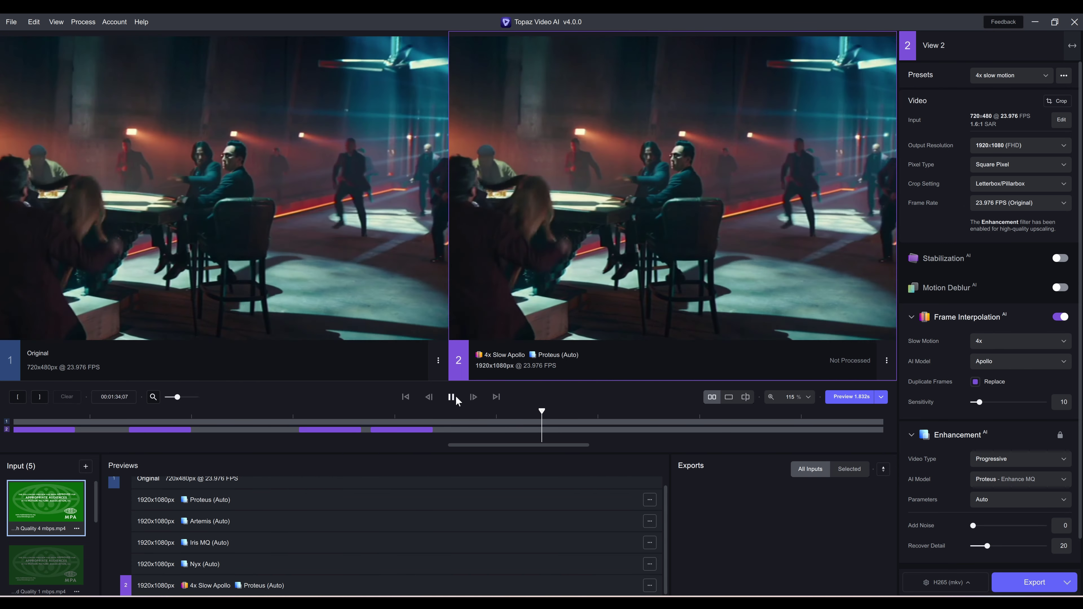
{"action": "left_click", "coordinate": [455, 395]}
Step: Render a 4x slow motion preview of the man and dog shot at 00:01:33;11 and play it
{"action": "left_click_drag", "start_coordinate": [537, 422], "coordinate": [514, 423]}
{"action": "left_click", "coordinate": [853, 397]}
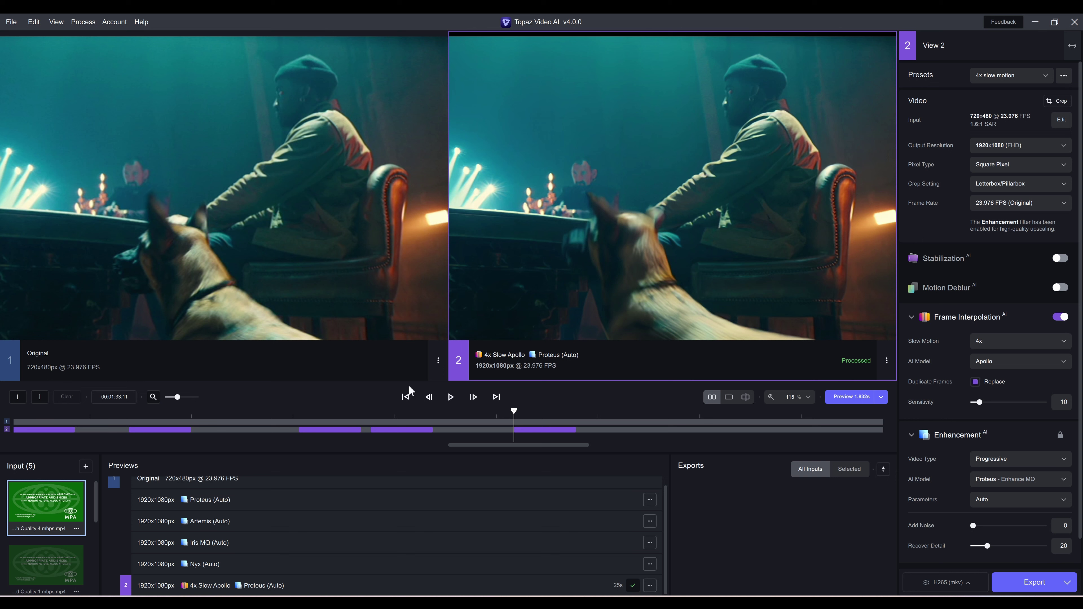
{"action": "left_click", "coordinate": [451, 398]}
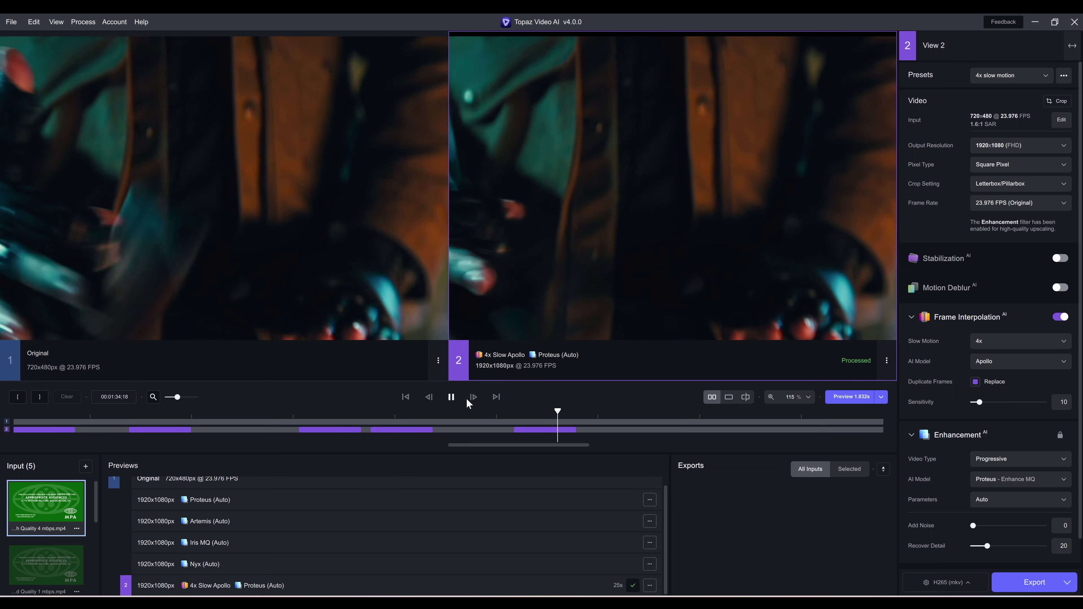
Step: Replay the dog-on-the-table shot from about 00:01:33;22 and 00:01:34;03 to compare the slow motion with the original
{"action": "left_click_drag", "start_coordinate": [552, 428], "coordinate": [531, 430]}
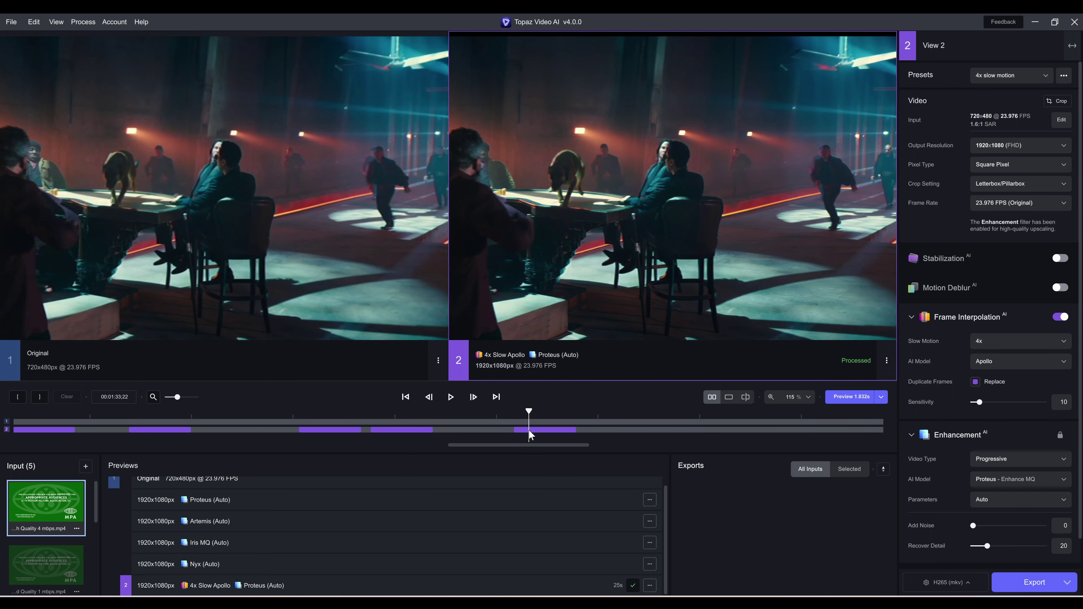
{"action": "left_click", "coordinate": [451, 397]}
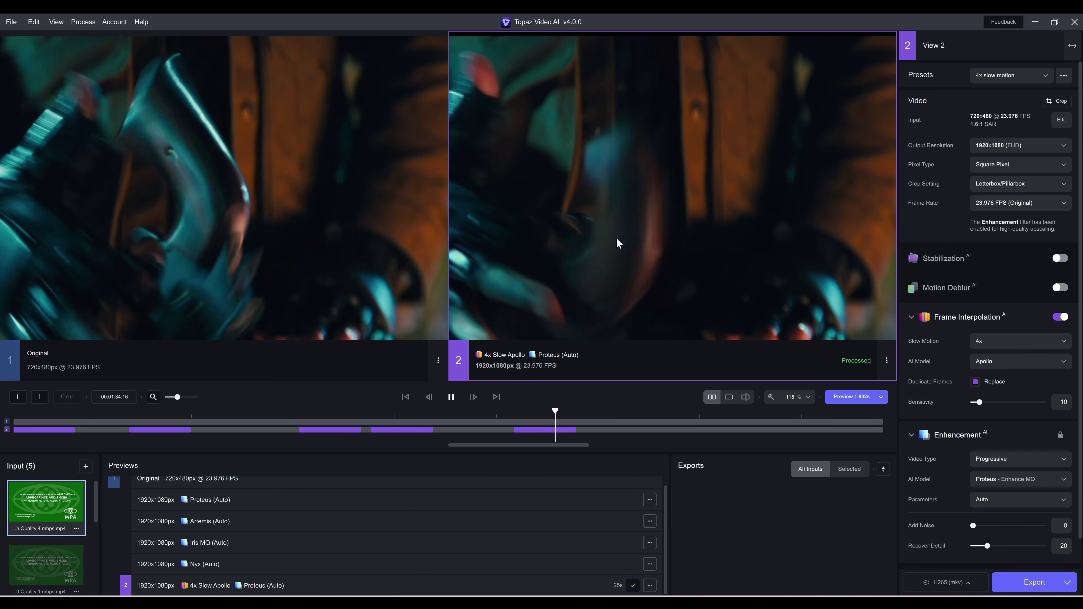
{"action": "left_click", "coordinate": [551, 429]}
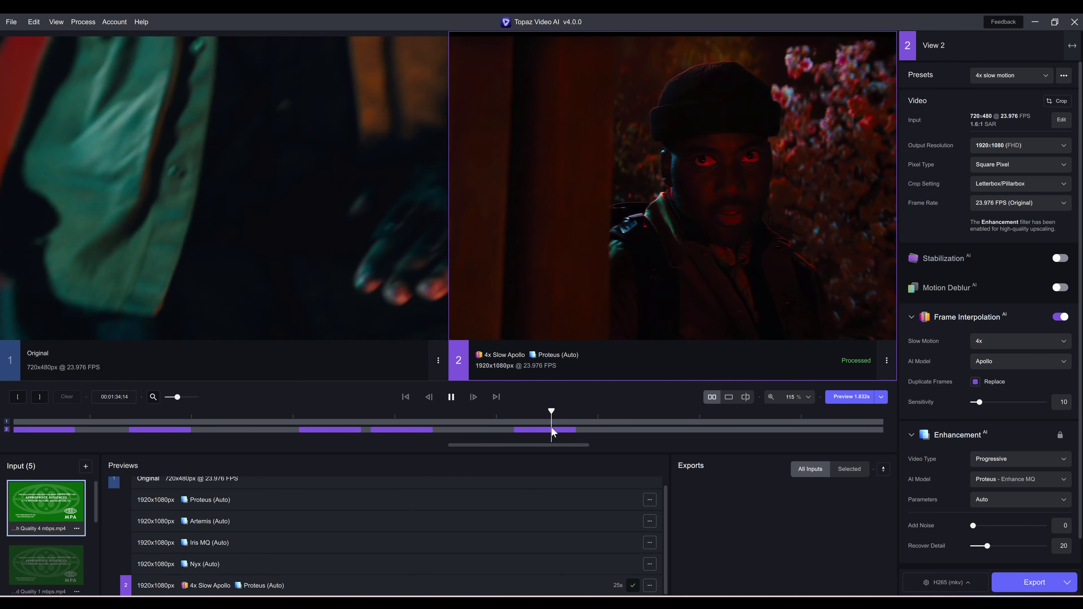
{"action": "left_click_drag", "start_coordinate": [546, 416], "coordinate": [532, 423]}
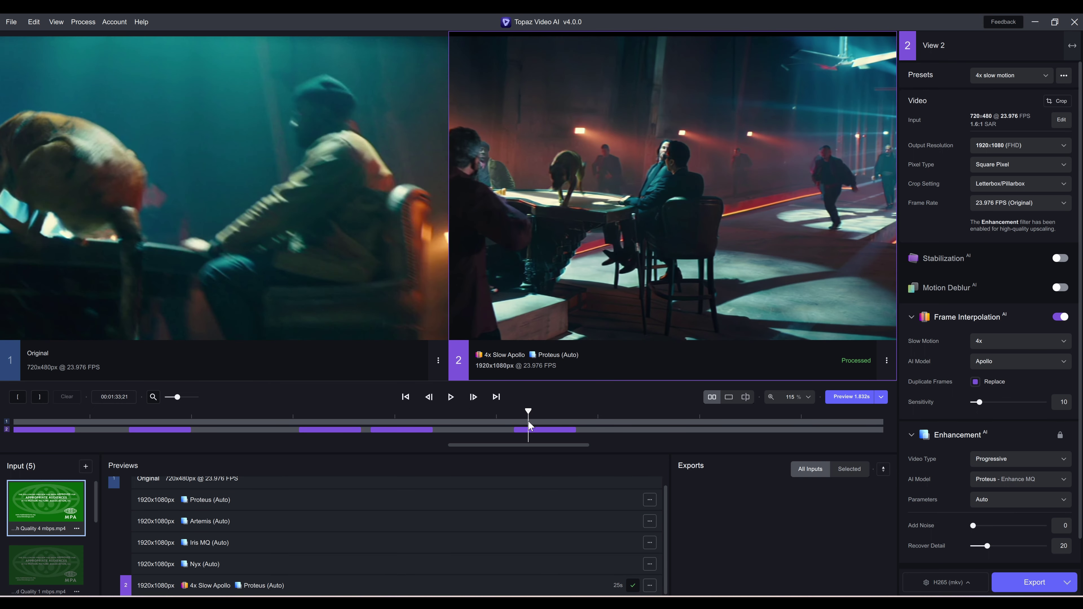
{"action": "left_click", "coordinate": [451, 397]}
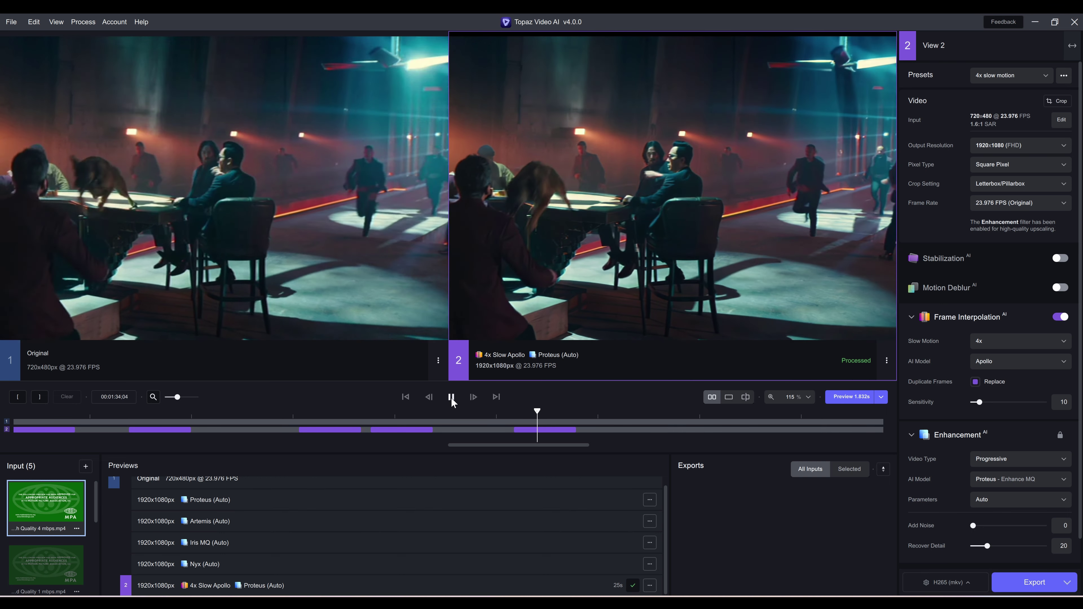
{"action": "left_click", "coordinate": [634, 420]}
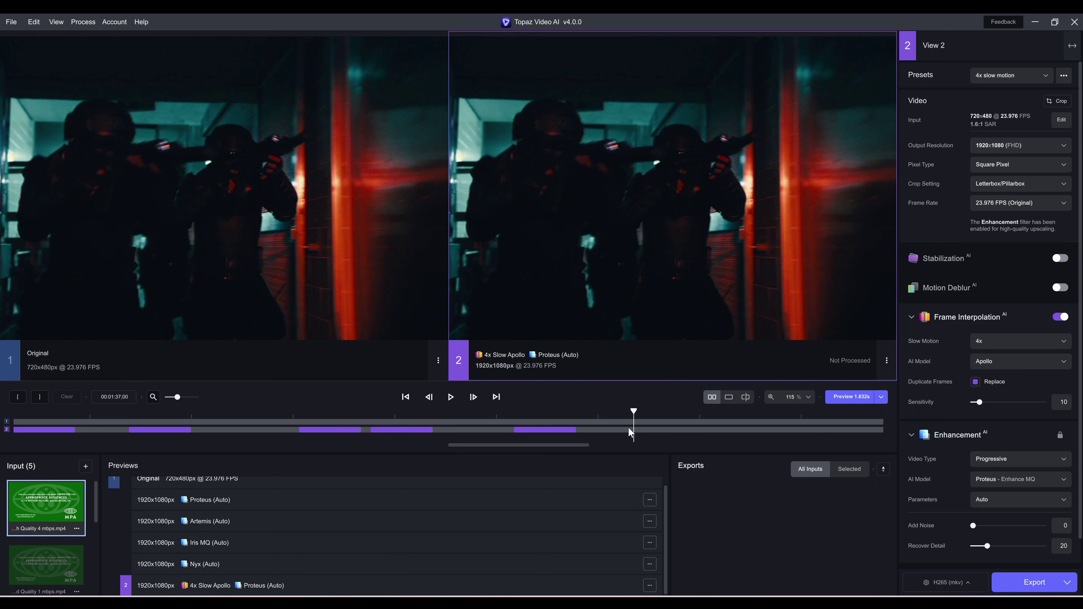
{"action": "left_click_drag", "start_coordinate": [553, 429], "coordinate": [535, 430]}
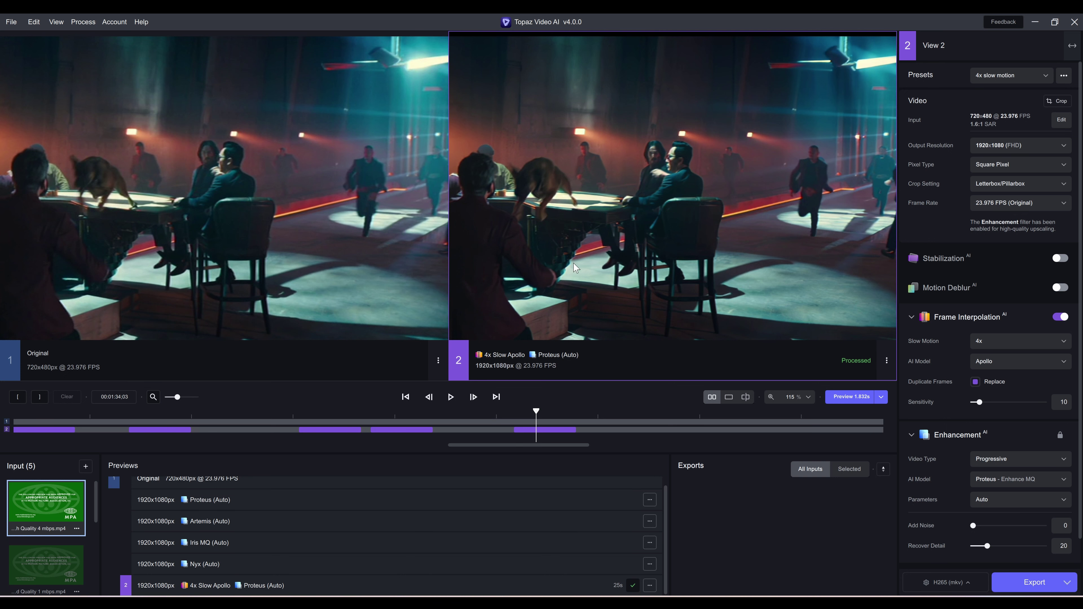
{"action": "left_click", "coordinate": [451, 398]}
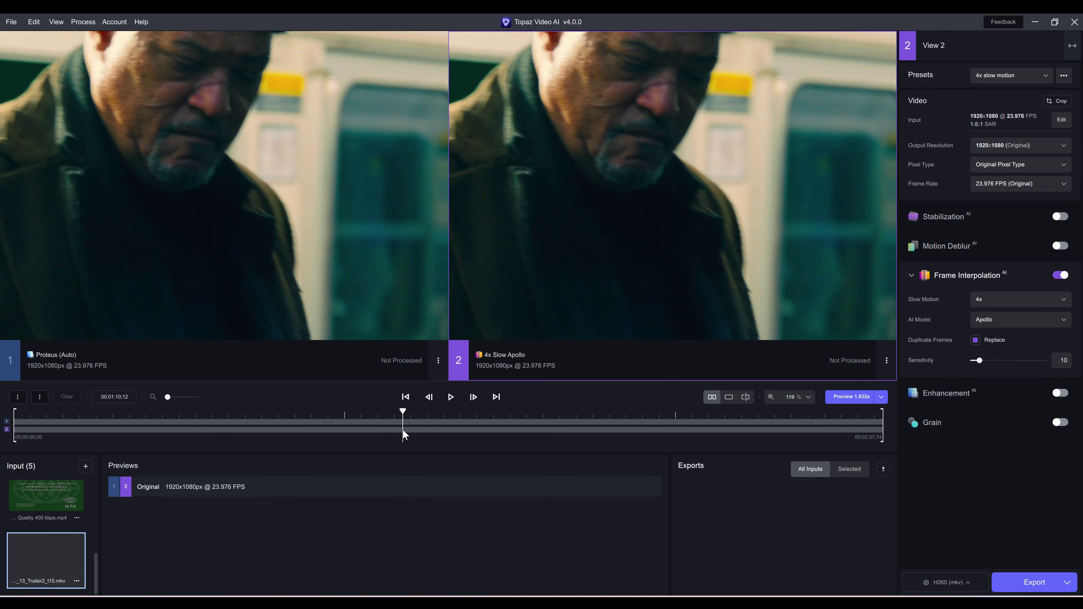
Step: Render Proteus and 4x slow motion previews of the 1080p trailer's horse rider at 00:01:27;03 and play them side by side
{"action": "left_click_drag", "start_coordinate": [403, 436], "coordinate": [498, 440]}
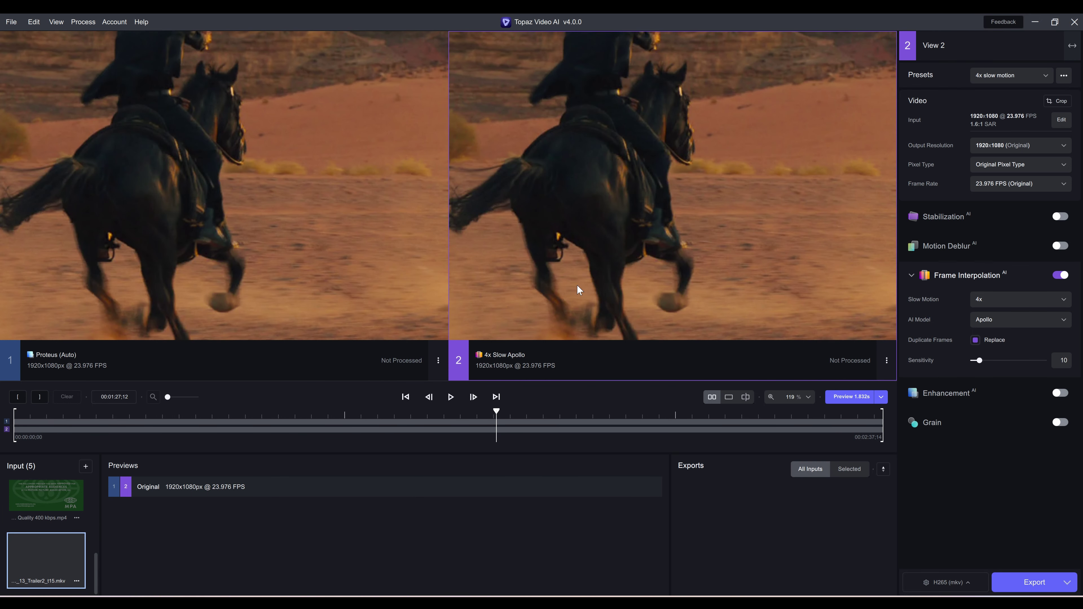
{"action": "scroll", "coordinate": [574, 298], "scroll_direction": "down", "scroll_amount": 3}
{"action": "scroll", "coordinate": [575, 298], "scroll_direction": "down", "scroll_amount": 2}
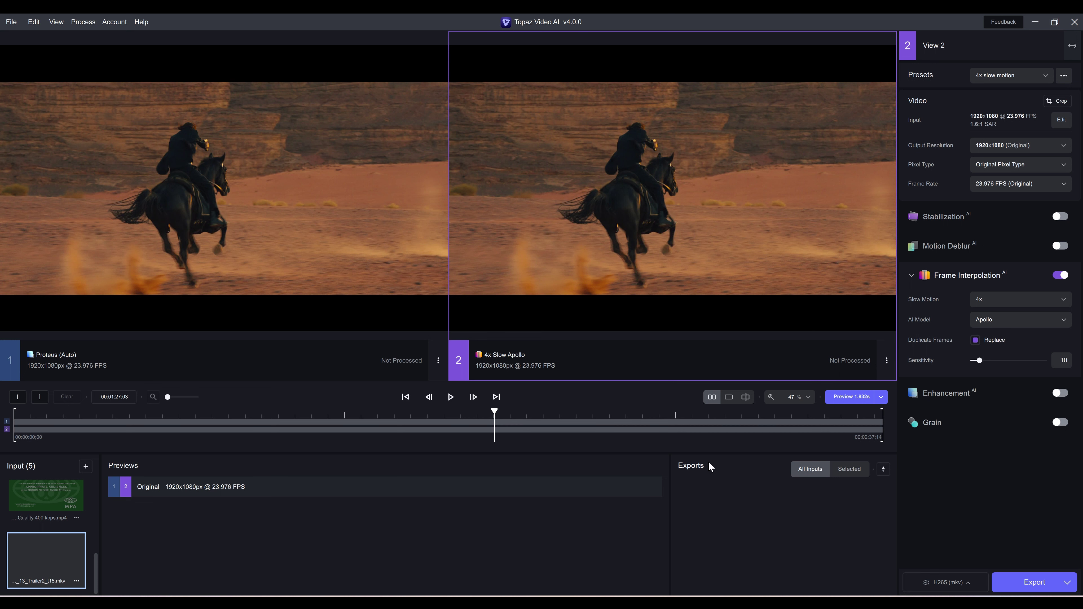
{"action": "left_click", "coordinate": [850, 397]}
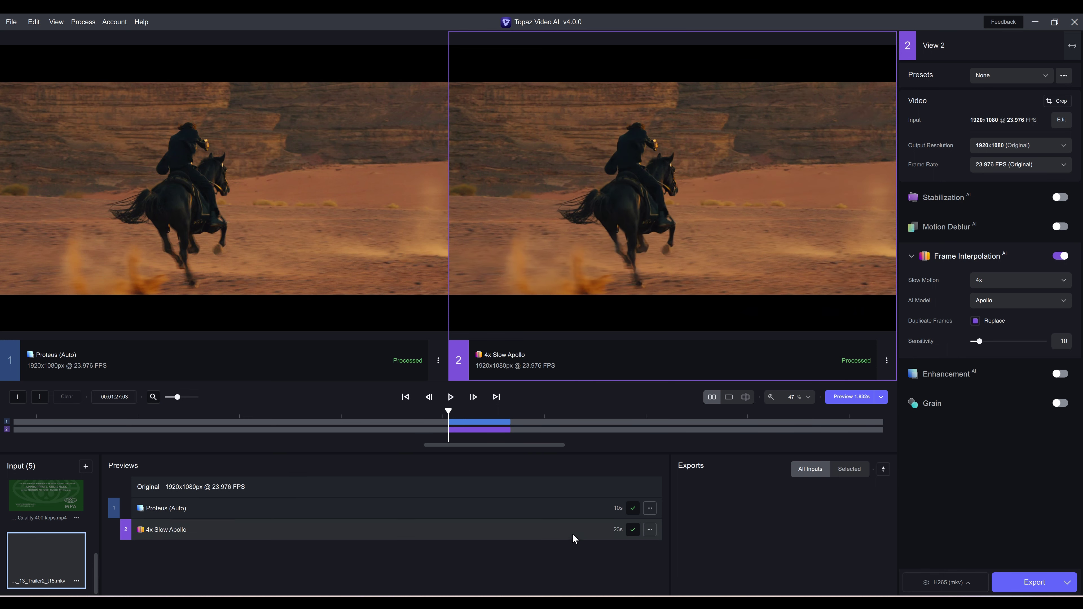
{"action": "left_click", "coordinate": [451, 397]}
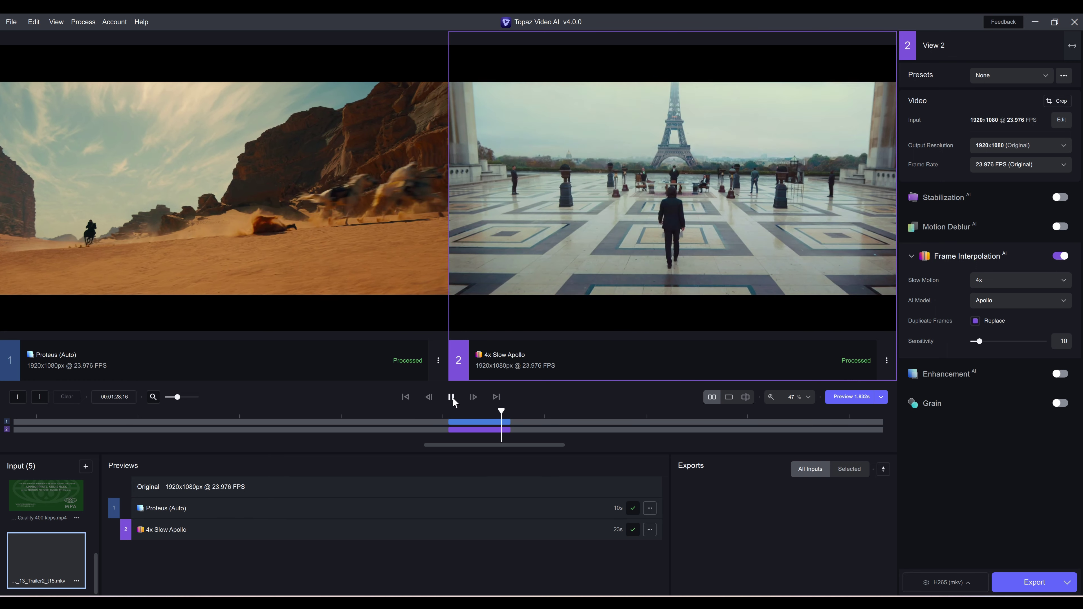
{"action": "left_click", "coordinate": [452, 397]}
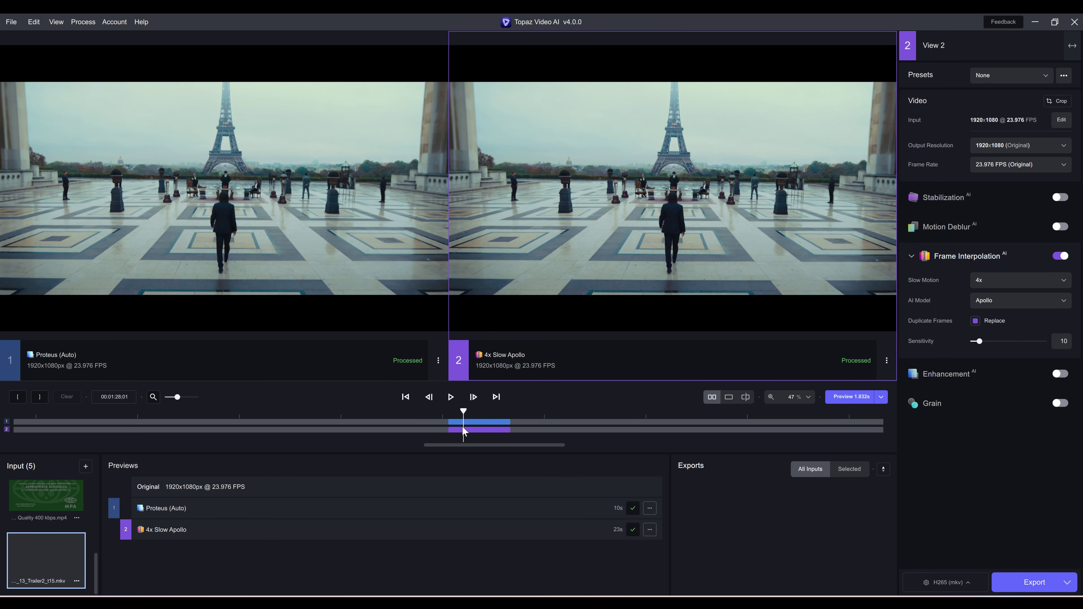
{"action": "left_click", "coordinate": [453, 428]}
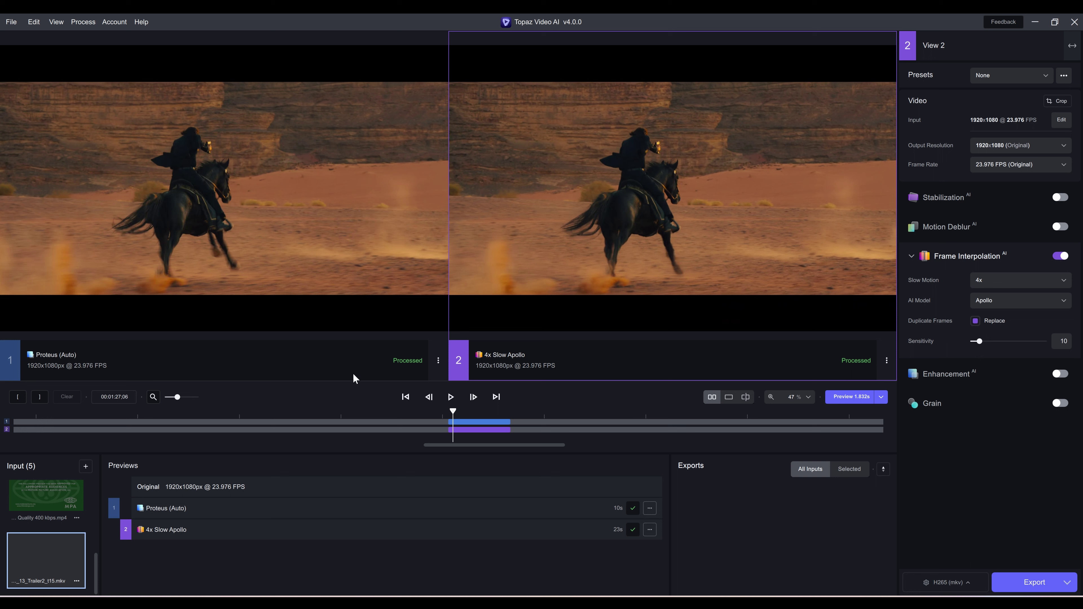
Step: Set the first view to the original and play it against the 4x Slow Apollo preview, inspecting the falling horses up close
{"action": "left_click", "coordinate": [437, 359]}
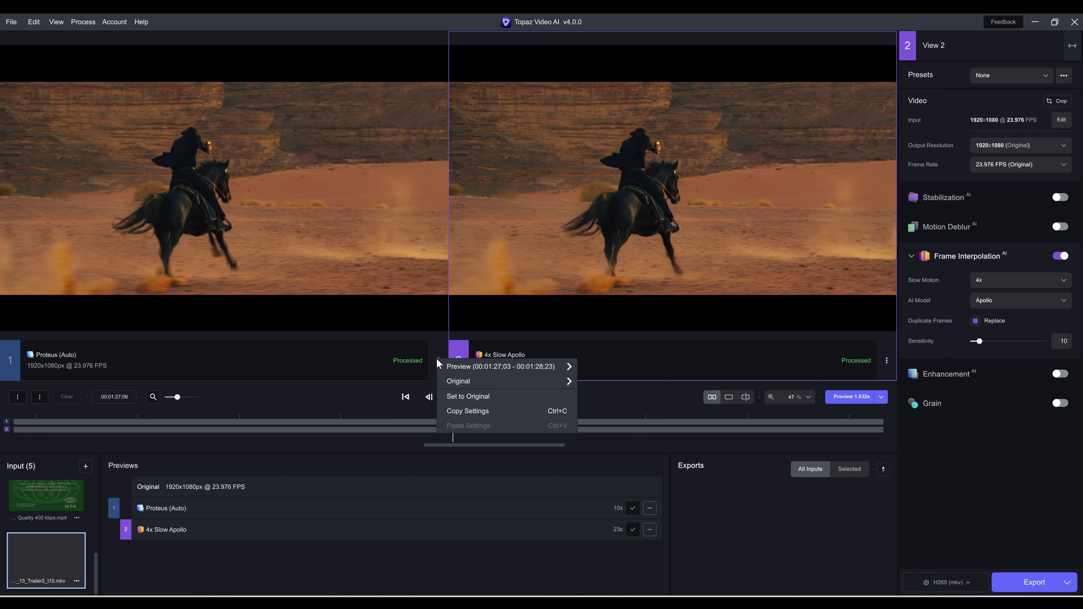
{"action": "left_click", "coordinate": [450, 397]}
{"action": "left_click", "coordinate": [452, 398]}
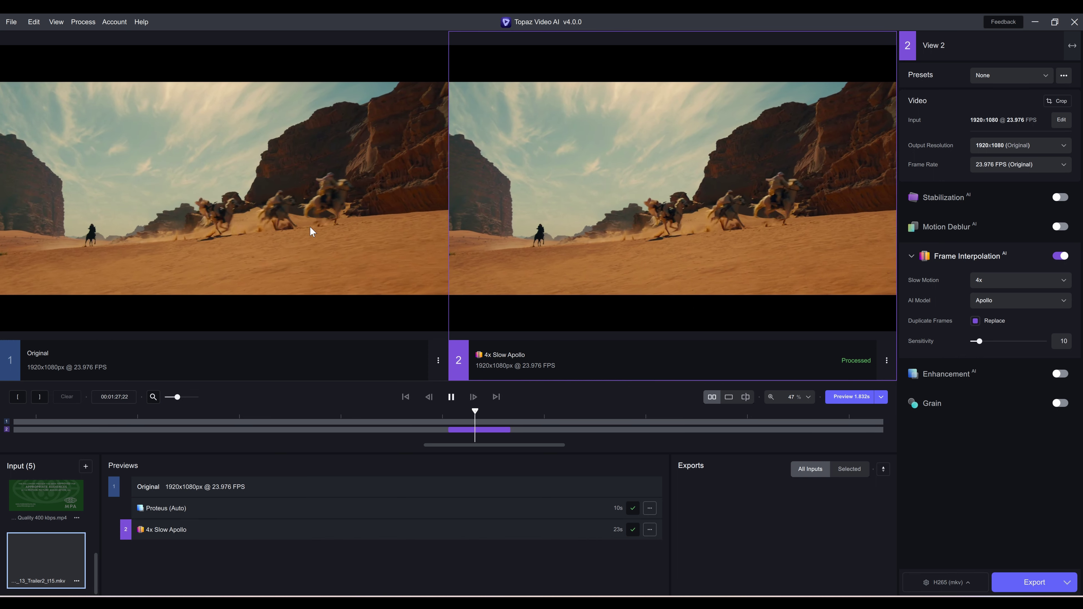
{"action": "scroll", "coordinate": [716, 224], "scroll_direction": "up", "scroll_amount": 3}
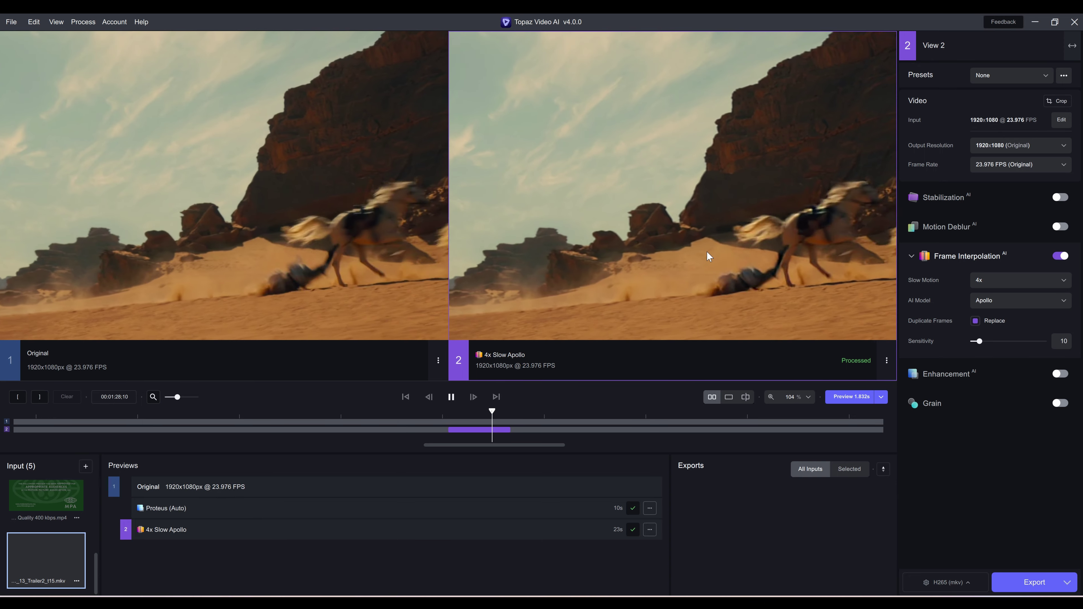
{"action": "scroll", "coordinate": [667, 257], "scroll_direction": "down", "scroll_amount": 3}
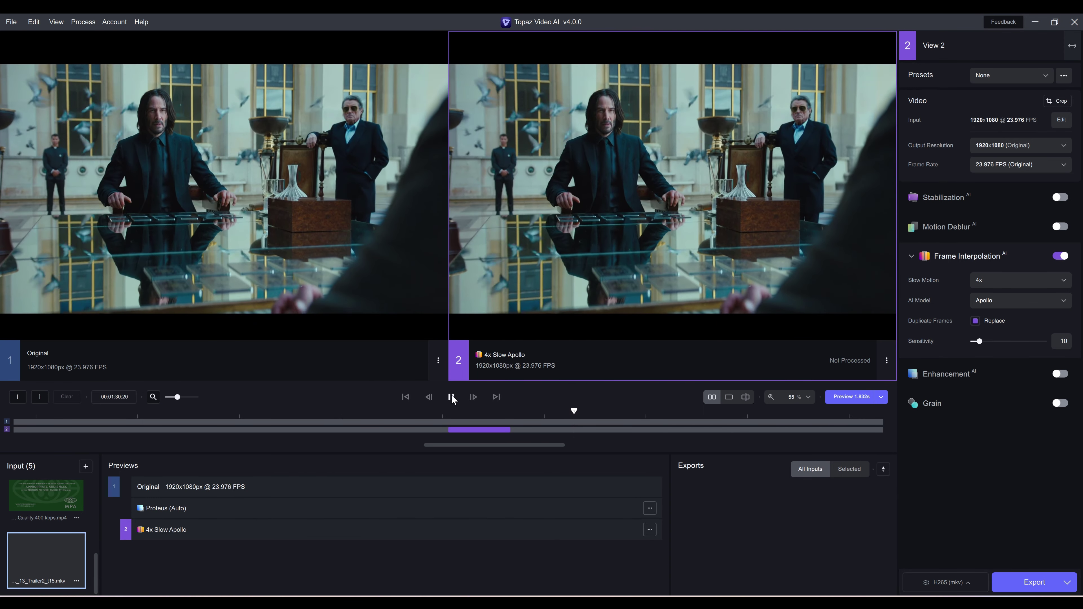
{"action": "left_click", "coordinate": [450, 397]}
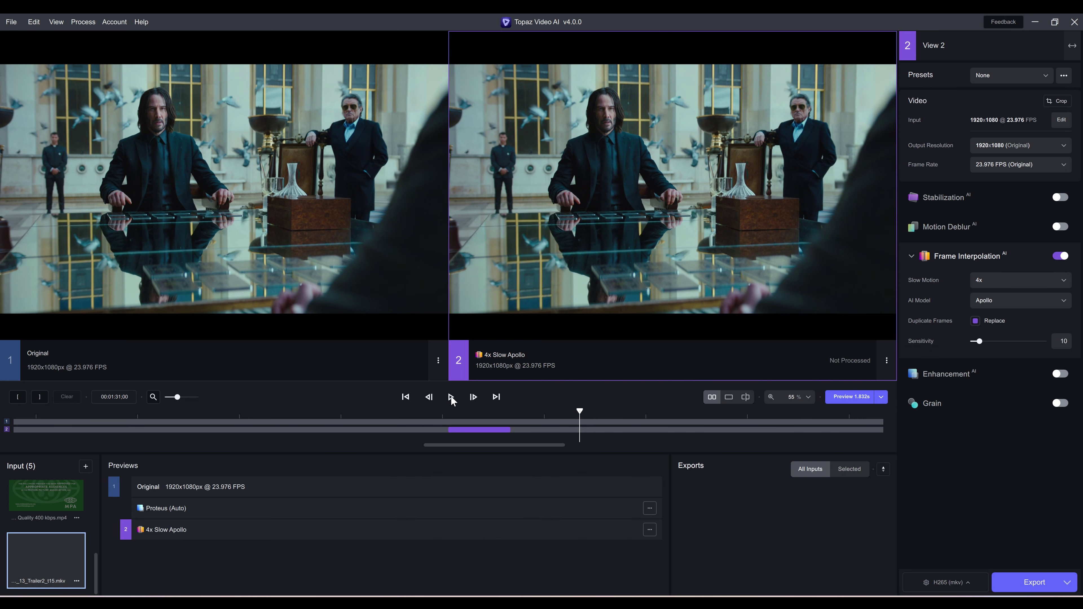